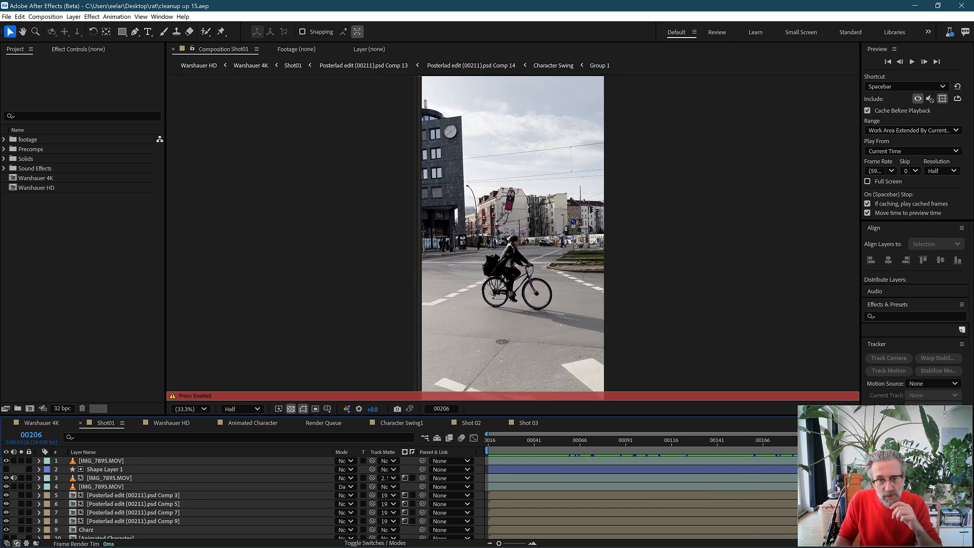
# - Play back the Shot01 composition from its start and scrub through the mural animation
pyautogui.moveTo(836, 442); pyautogui.dragTo(488, 442)
pyautogui.press('space')
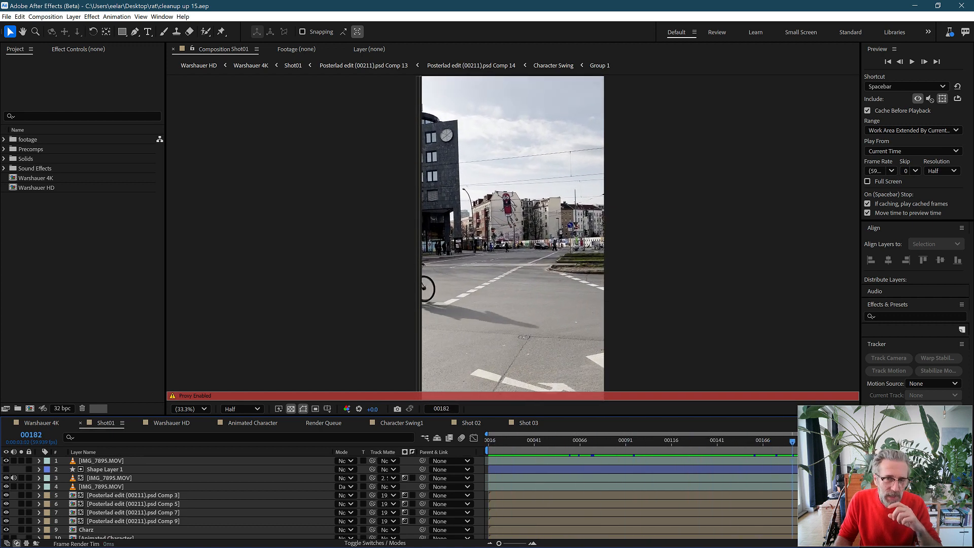
pyautogui.moveTo(810, 442); pyautogui.dragTo(775, 441)
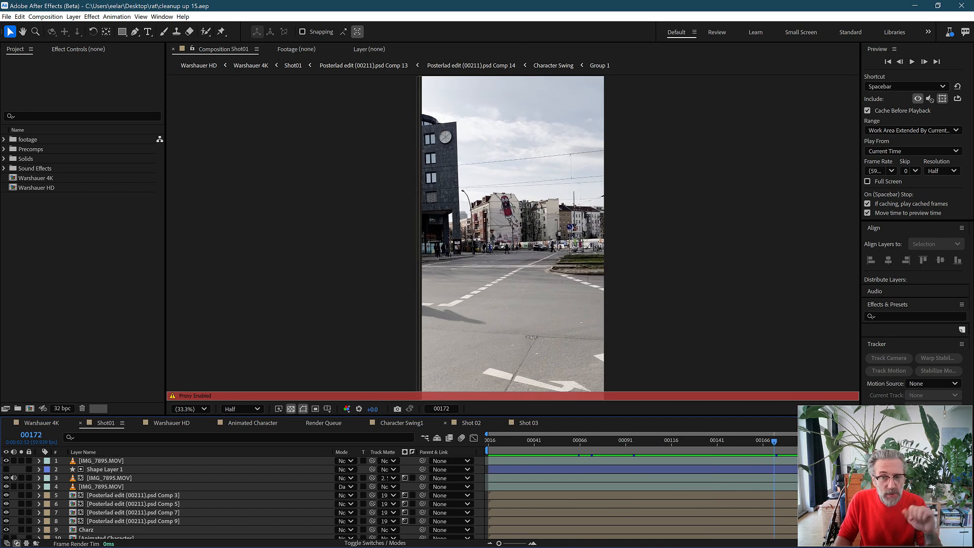
# - Open the Shot 02 composition, play it back and scrub through the mural animation
pyautogui.click(471, 423)
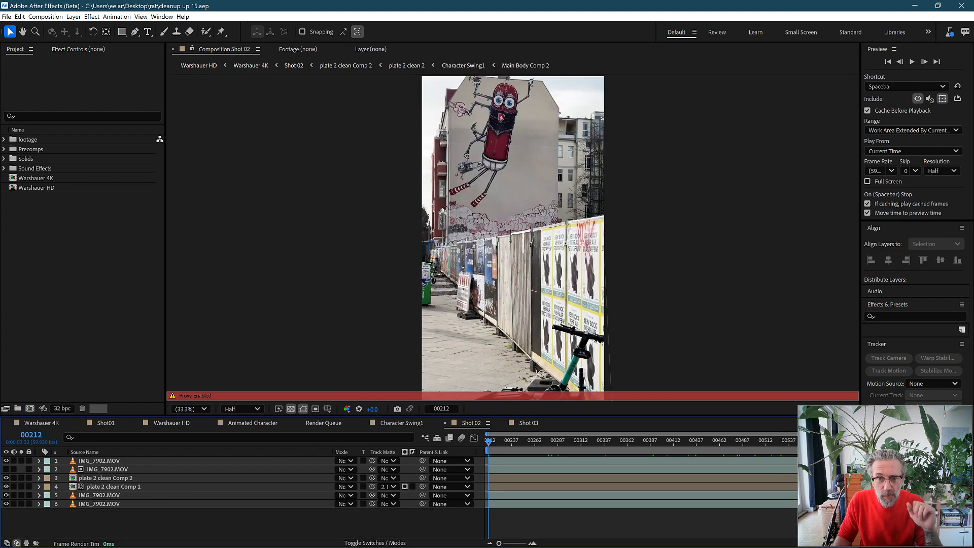
pyautogui.press('space')
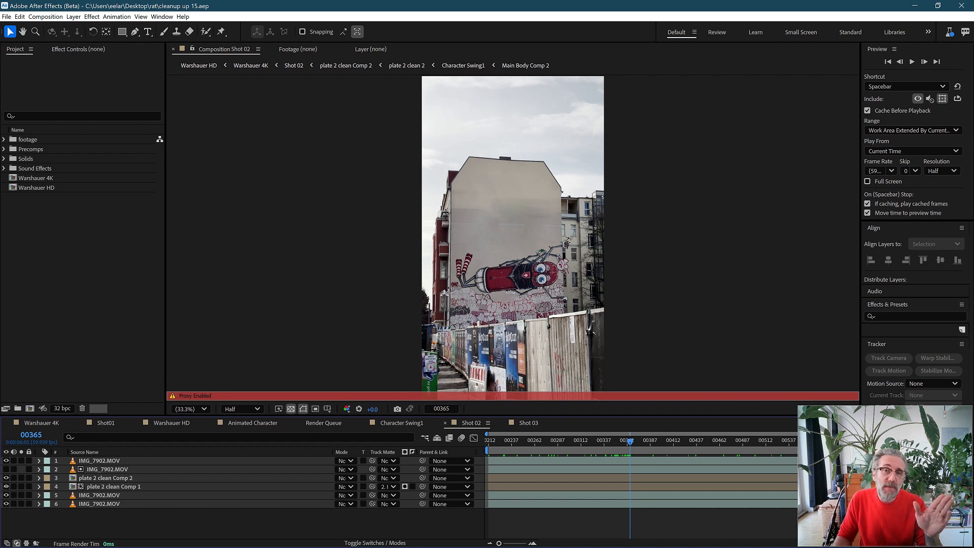
pyautogui.moveTo(631, 442); pyautogui.dragTo(622, 441)
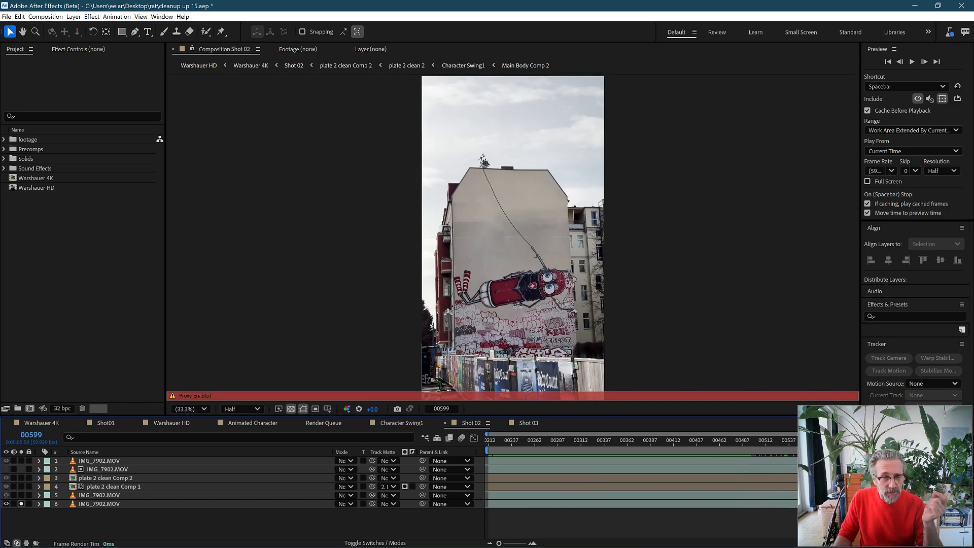
# - Reveal the Shot 02 composition in the project
pyautogui.click(487, 422)
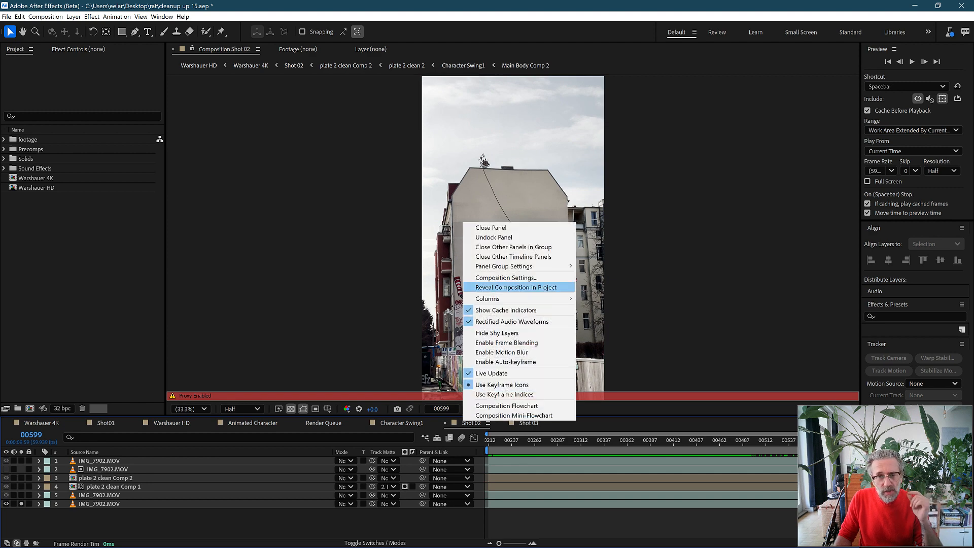
pyautogui.click(516, 287)
# - Remove the proxy from the Shot 02 composition, undo the removal and preview the proxied shot
pyautogui.rightClick(37, 390)
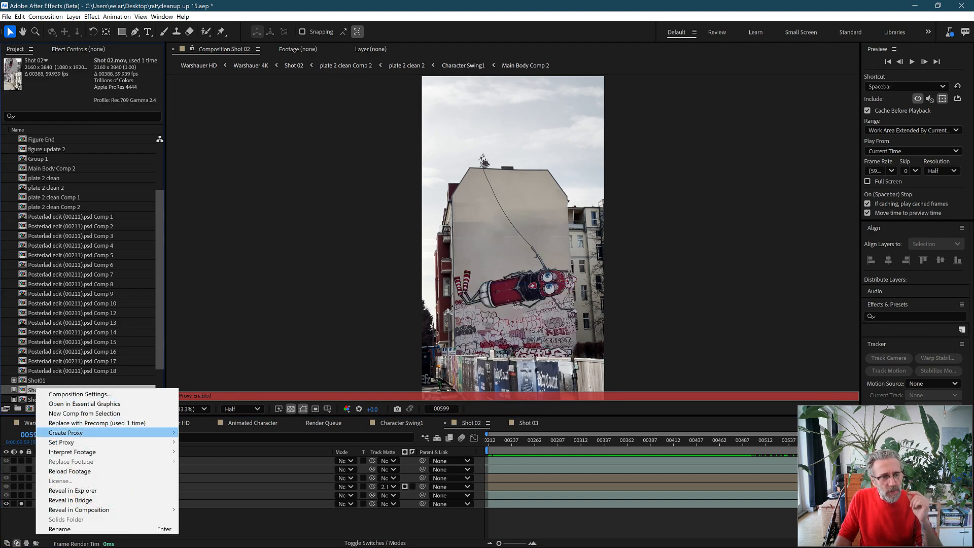
pyautogui.moveTo(64, 442)
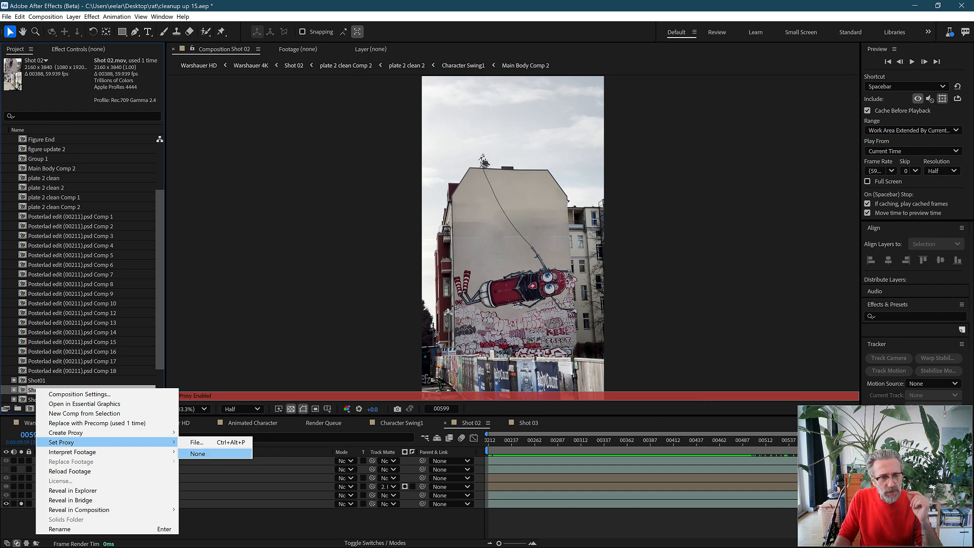
pyautogui.click(198, 454)
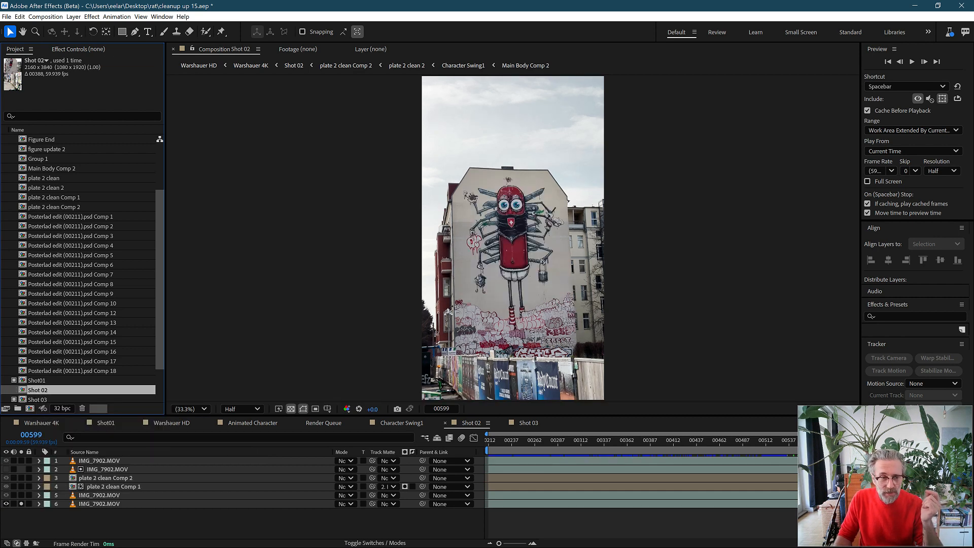
pyautogui.hotkey('ctrl', 'z')
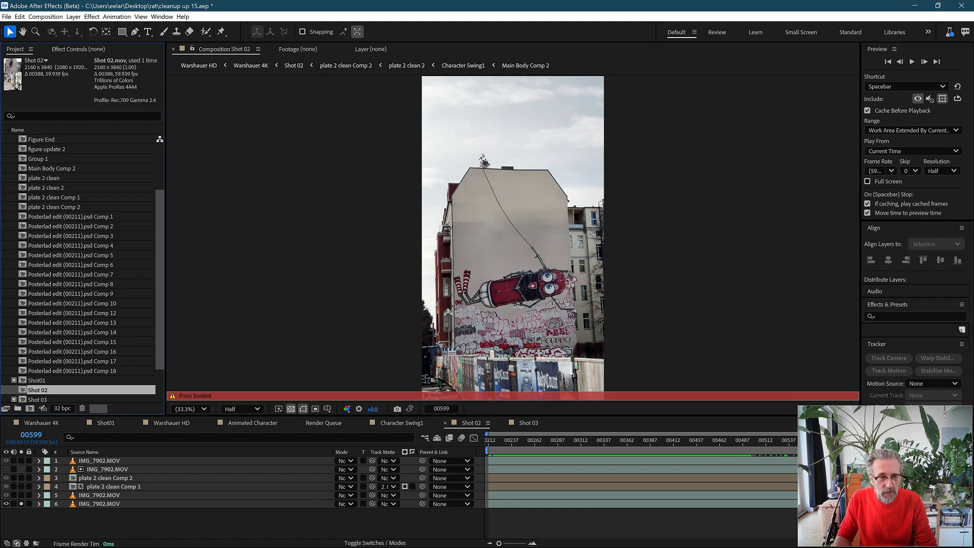
pyautogui.press('space')
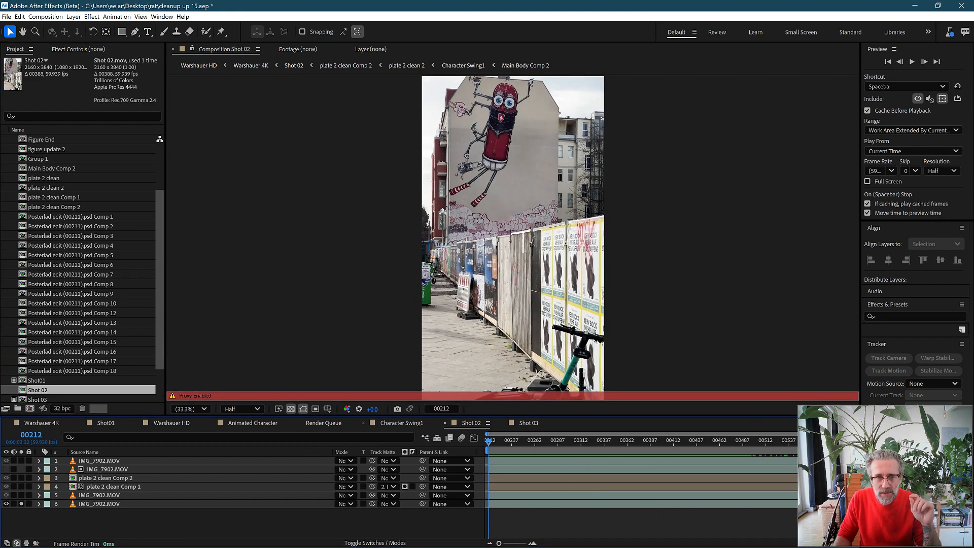
# - Set the proxy of the Shot 02 composition to None and play back the original footage
pyautogui.rightClick(43, 390)
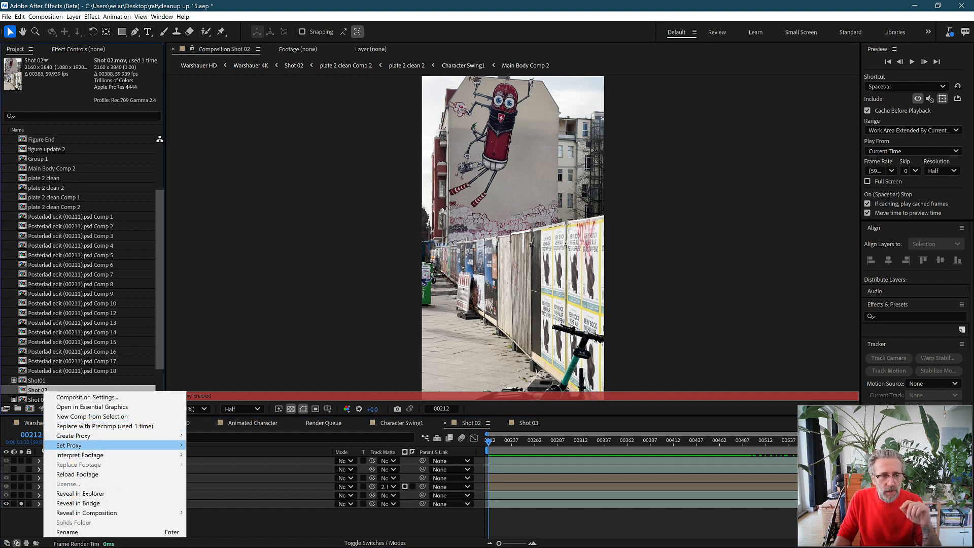
pyautogui.moveTo(102, 445)
pyautogui.click(205, 457)
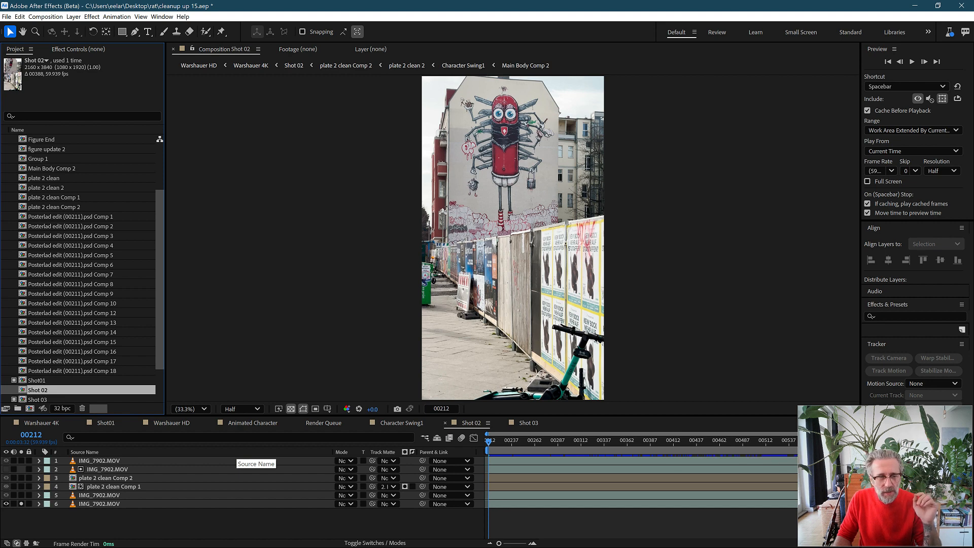
pyautogui.press('space')
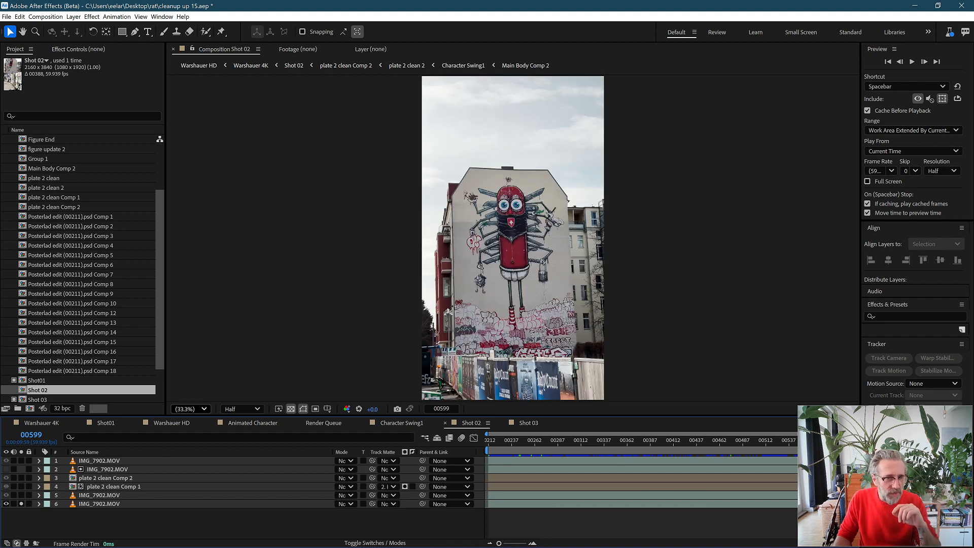
# - View frame 00599 of Shot 02 at 100% magnification and Full resolution, centred on the mural
pyautogui.click(190, 409)
pyautogui.click(190, 322)
pyautogui.click(241, 409)
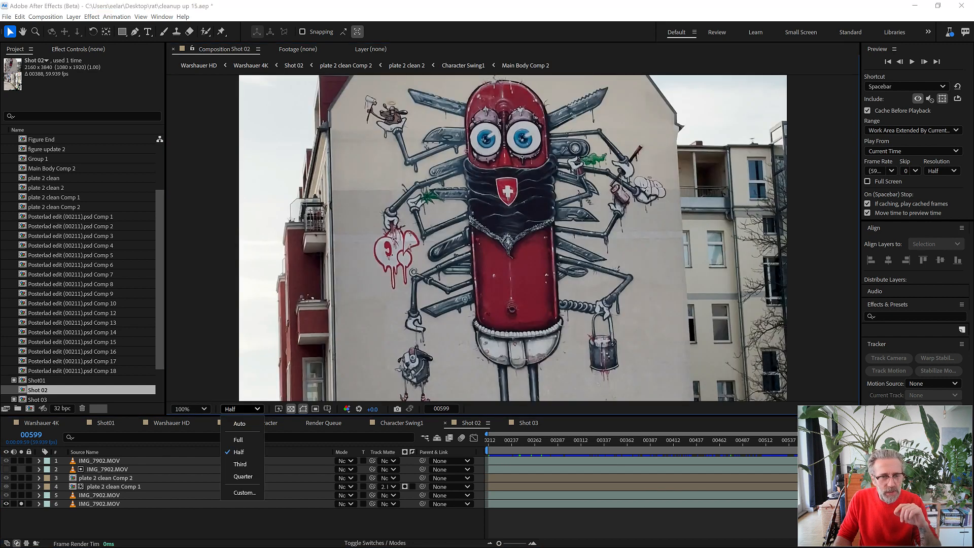
pyautogui.click(238, 440)
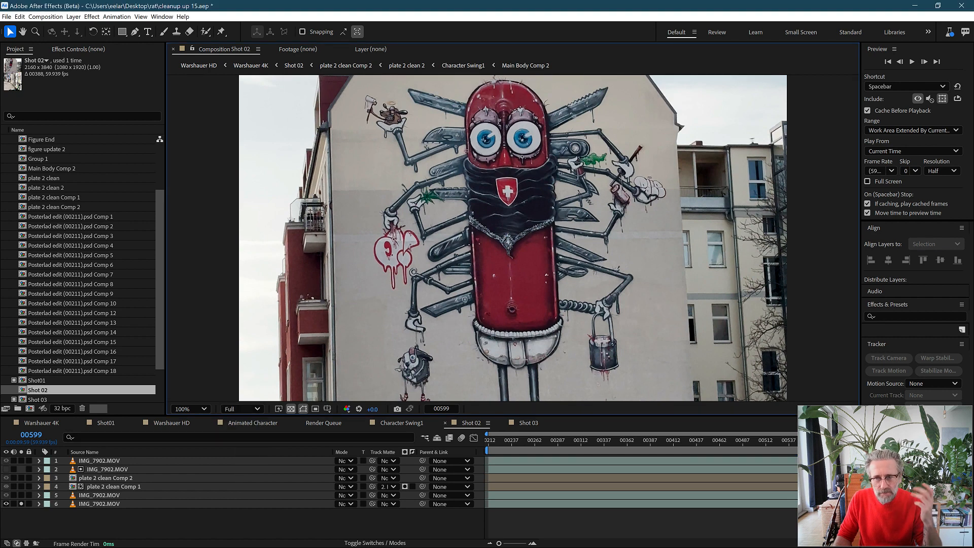
pyautogui.press('space')
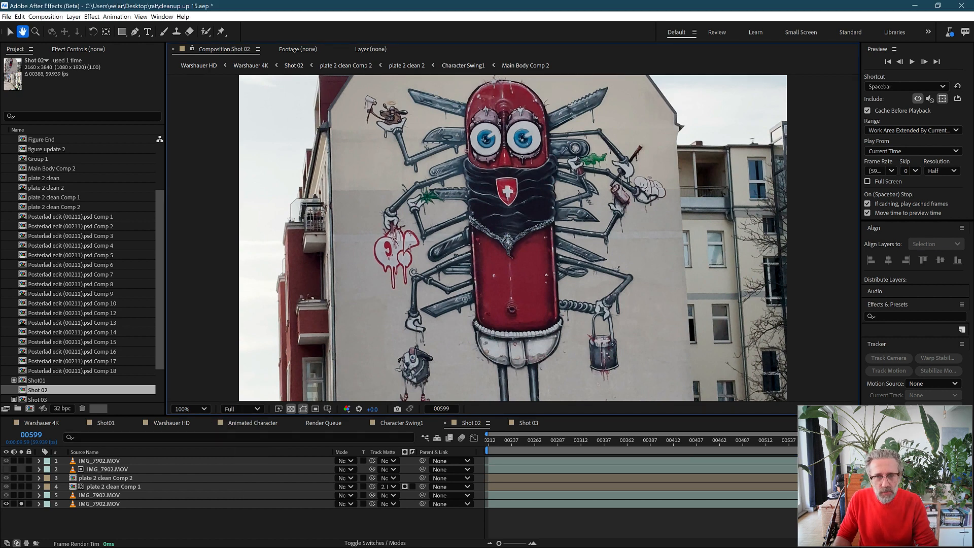
pyautogui.moveTo(513, 203); pyautogui.dragTo(483, 201)
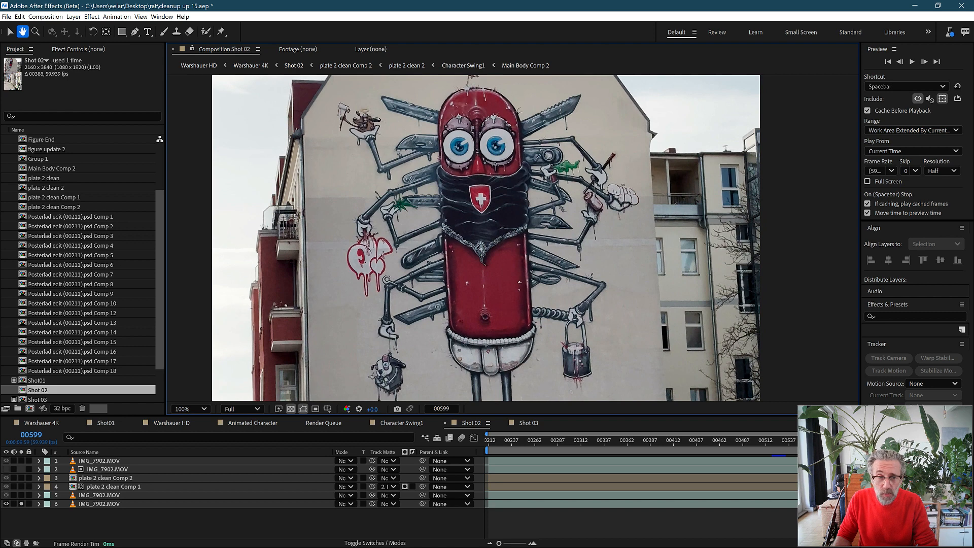
# - Return to the Selection tool and set the composition view's magnification to 50%
pyautogui.press('v')
pyautogui.click(192, 409)
pyautogui.click(192, 309)
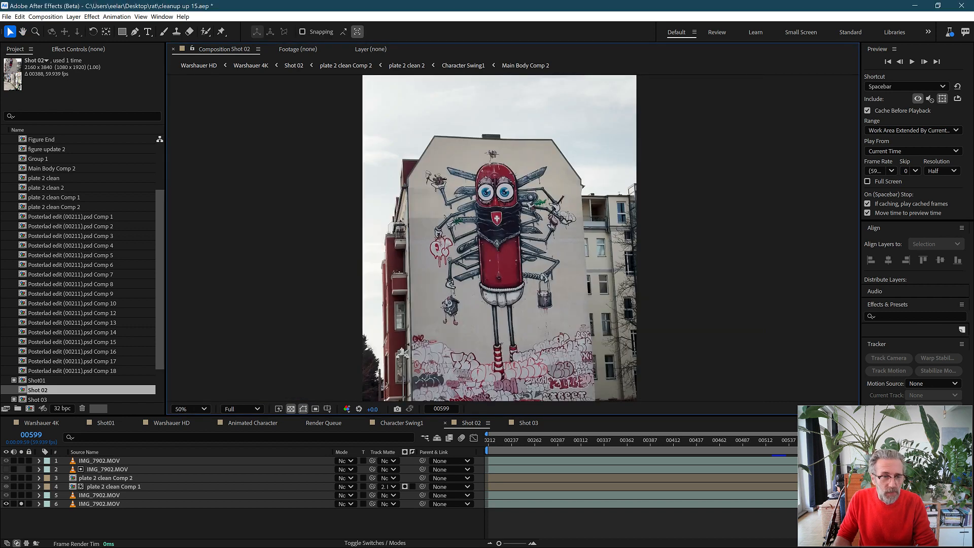
# - Queue the current frame of Shot 02 for saving as the Photoshop file Shot 02 (00599) in the rat folder
pyautogui.moveTo(203, 525); pyautogui.dragTo(162, 487)
pyautogui.click(45, 17)
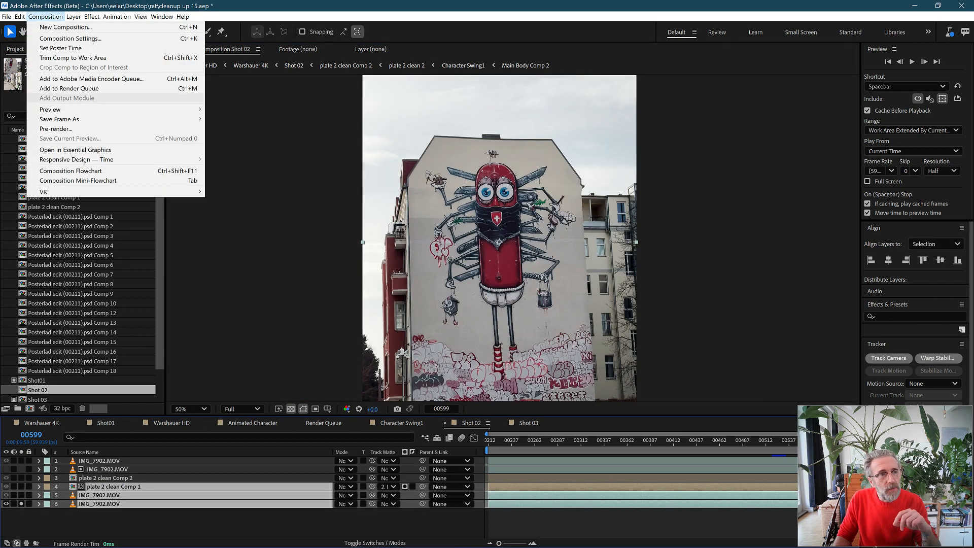
pyautogui.moveTo(127, 119)
pyautogui.click(228, 119)
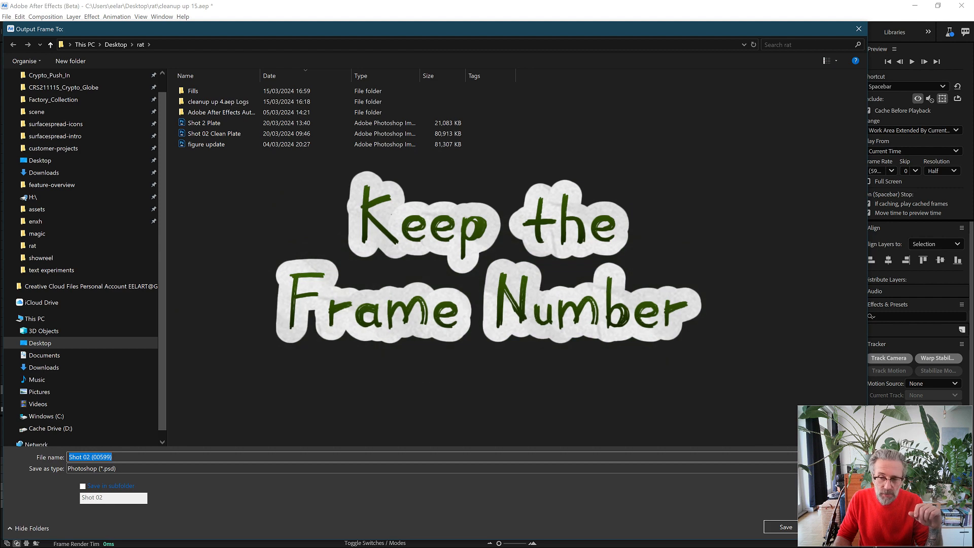
pyautogui.press('Return')
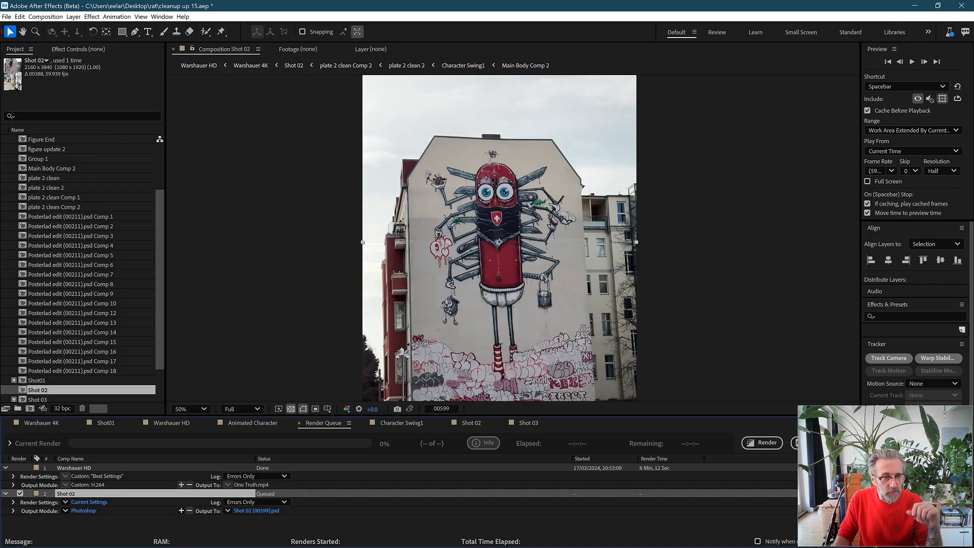
# - Set the queued Shot 02 frame's render settings to Best quality and Full resolution
pyautogui.click(89, 502)
pyautogui.click(414, 155)
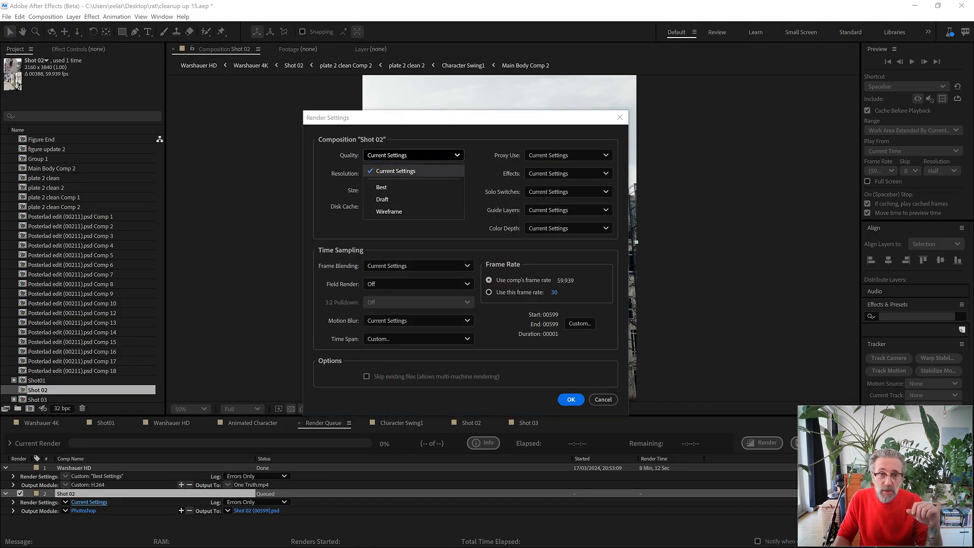
pyautogui.click(385, 187)
pyautogui.click(414, 174)
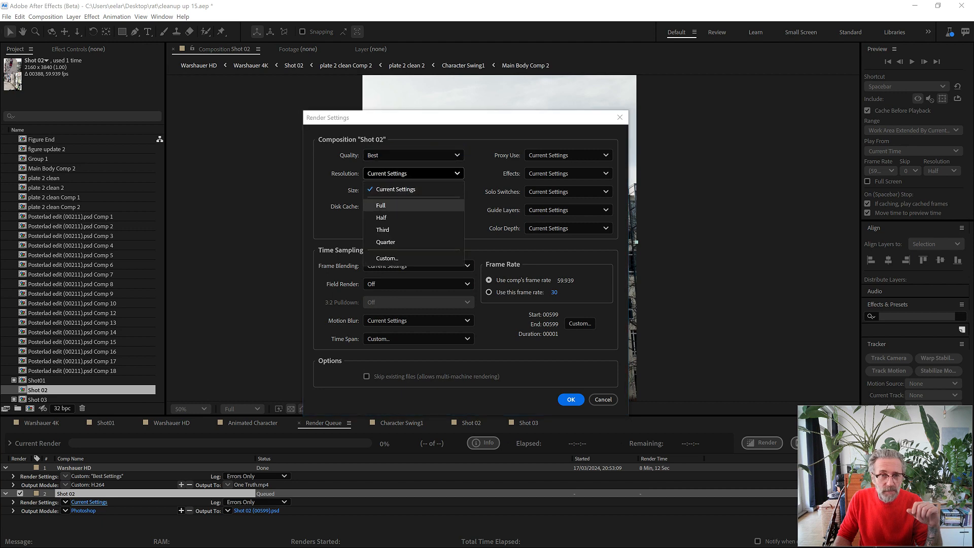
pyautogui.click(380, 205)
pyautogui.click(571, 400)
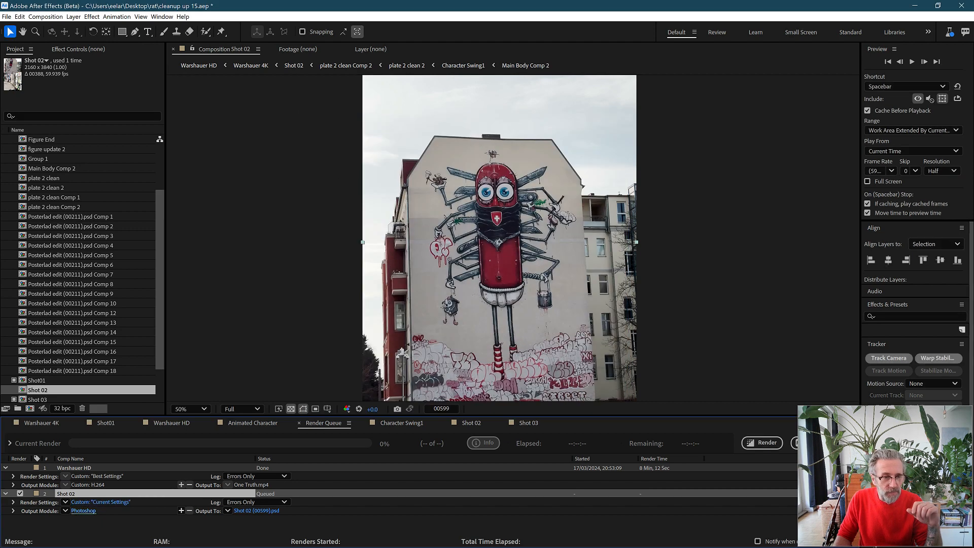
# - Set the output module's channels to RGB for the queued Shot 02 frame and render it
pyautogui.click(83, 511)
pyautogui.click(437, 177)
pyautogui.click(410, 191)
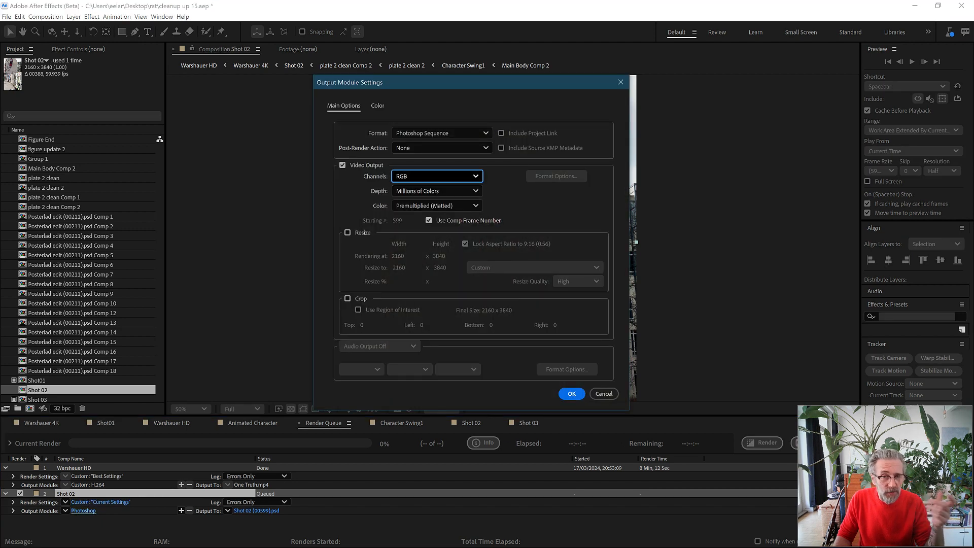
pyautogui.click(572, 393)
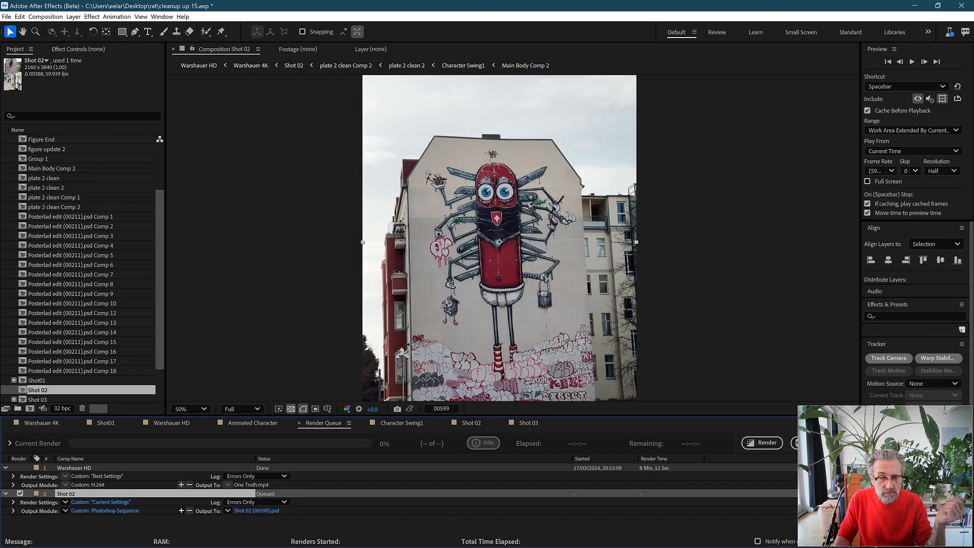
pyautogui.click(762, 443)
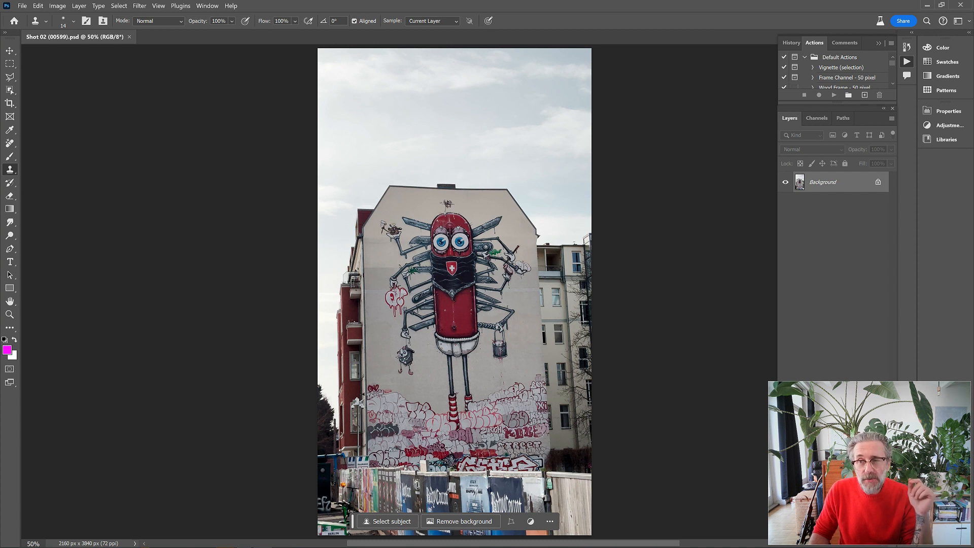
# - In Photoshop, convert the Background of Shot 02 (00599).psd into a regular layer named baseplate
pyautogui.doubleClick(823, 182)
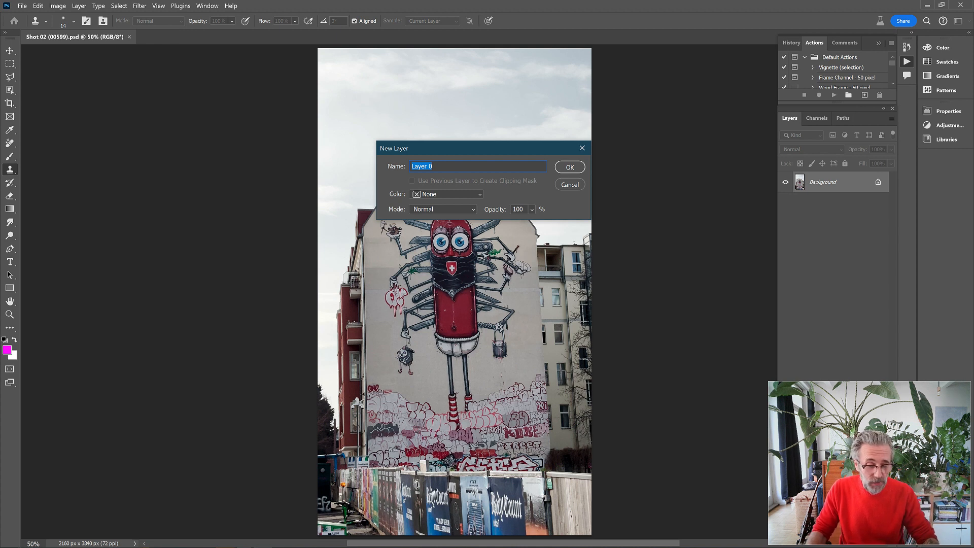
pyautogui.write('baseplate')
pyautogui.press('Return')
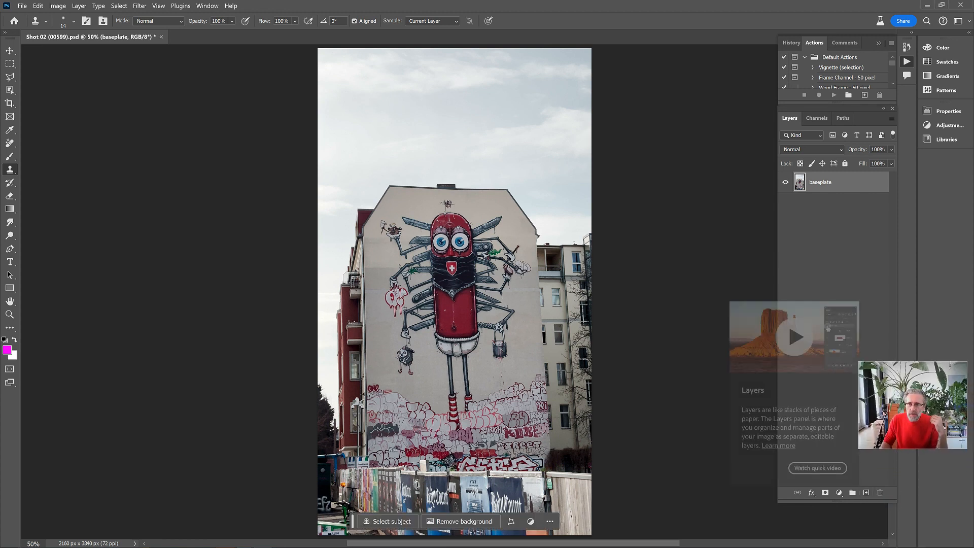
# - Duplicate the baseplate layer and rename the copy character
pyautogui.moveTo(836, 185); pyautogui.dragTo(867, 493)
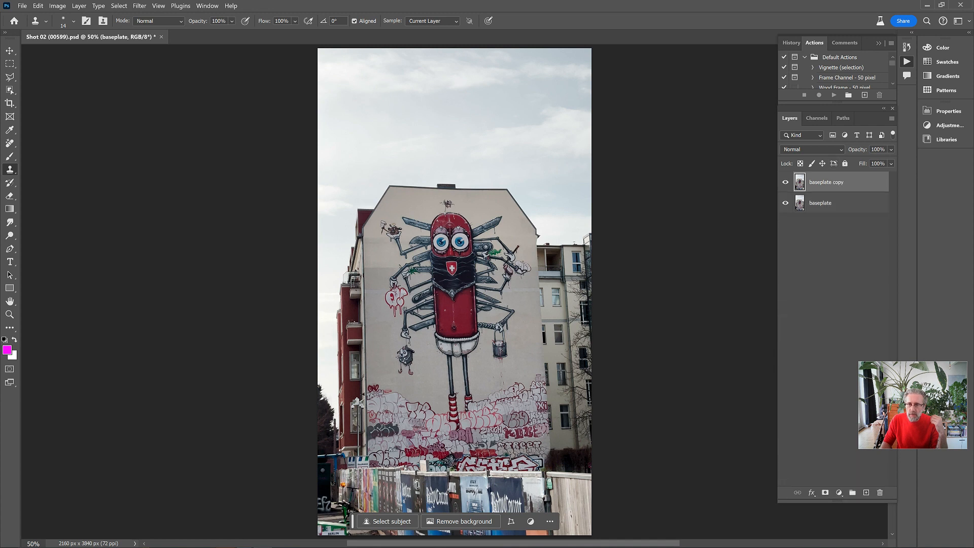
pyautogui.doubleClick(827, 182)
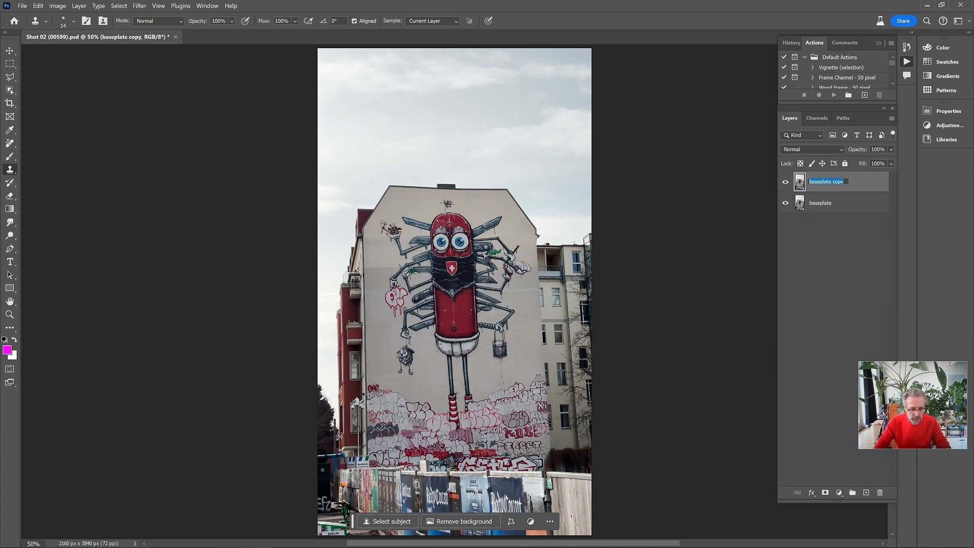
pyautogui.write('chara')
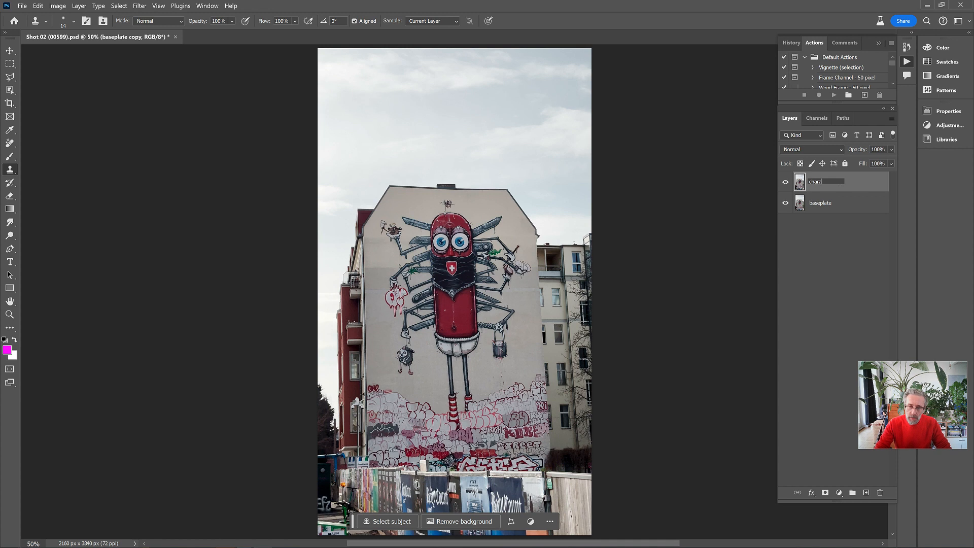
pyautogui.write('cter')
pyautogui.press('Return')
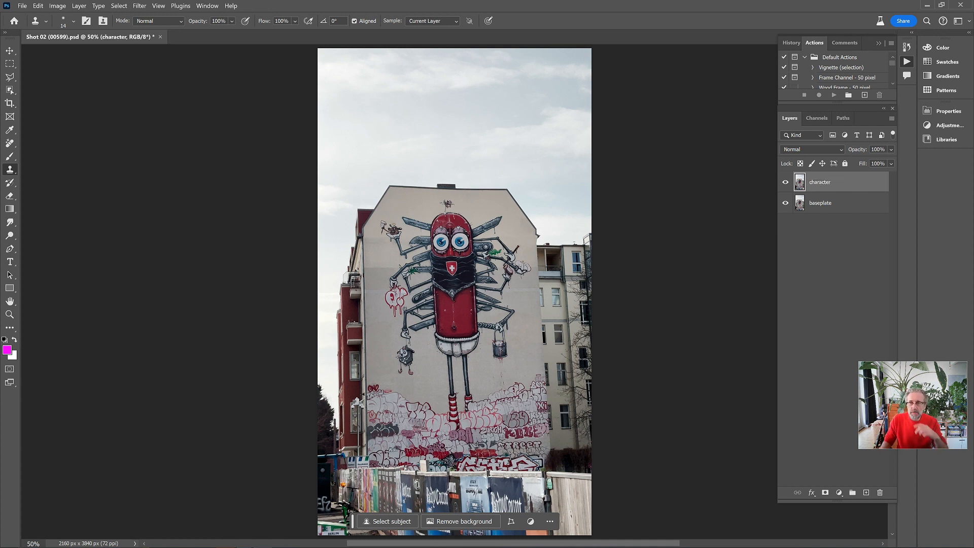
# - Duplicate the character layer as wall, and hide the original character and baseplate layers
pyautogui.moveTo(835, 181); pyautogui.dragTo(866, 492)
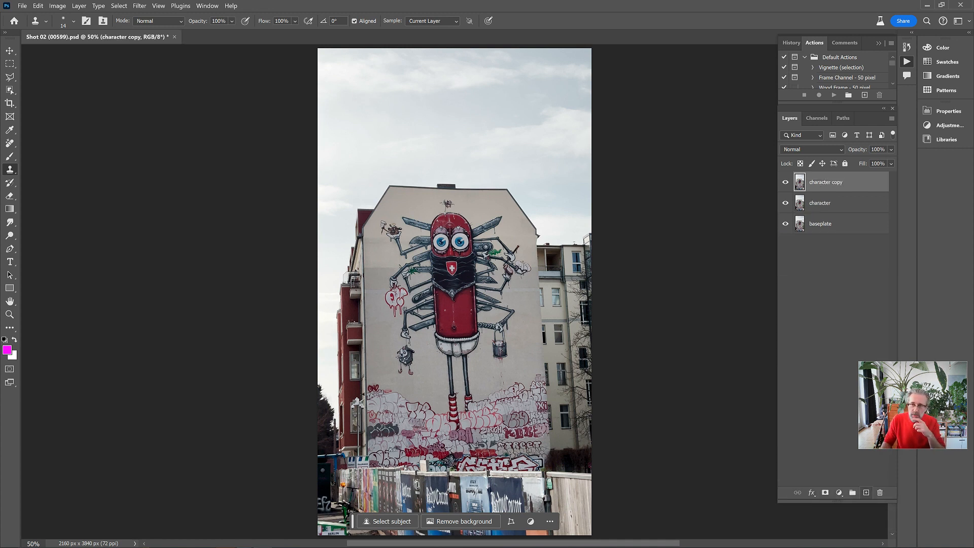
pyautogui.doubleClick(827, 181)
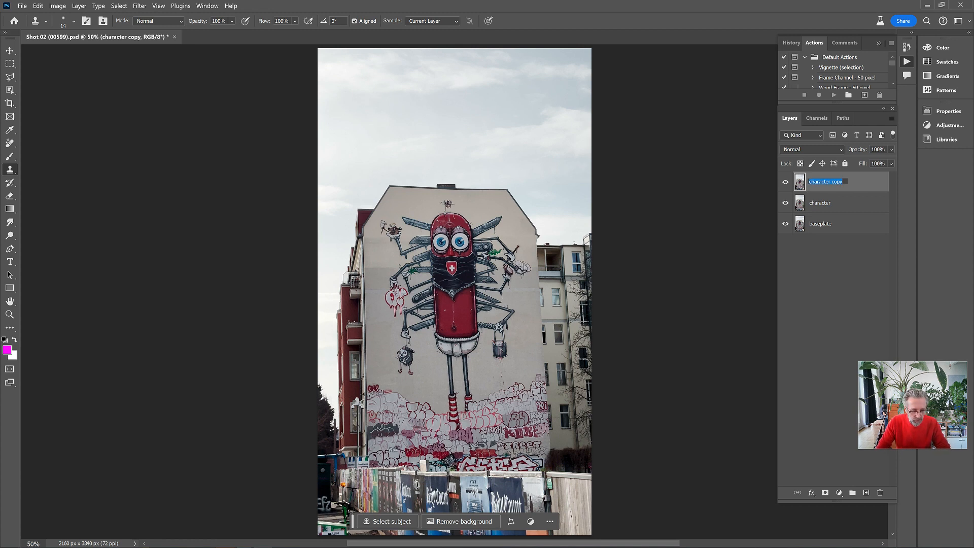
pyautogui.write('wall')
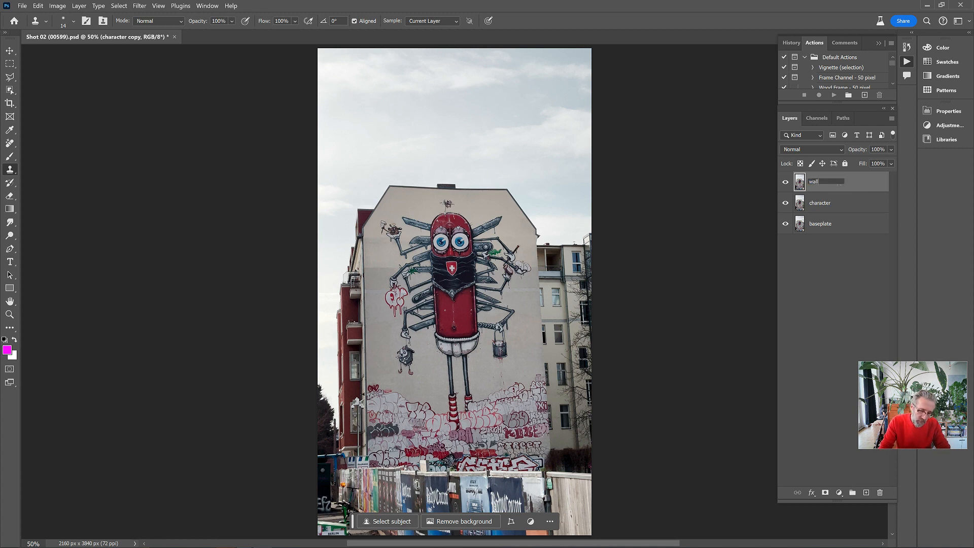
pyautogui.press('Return')
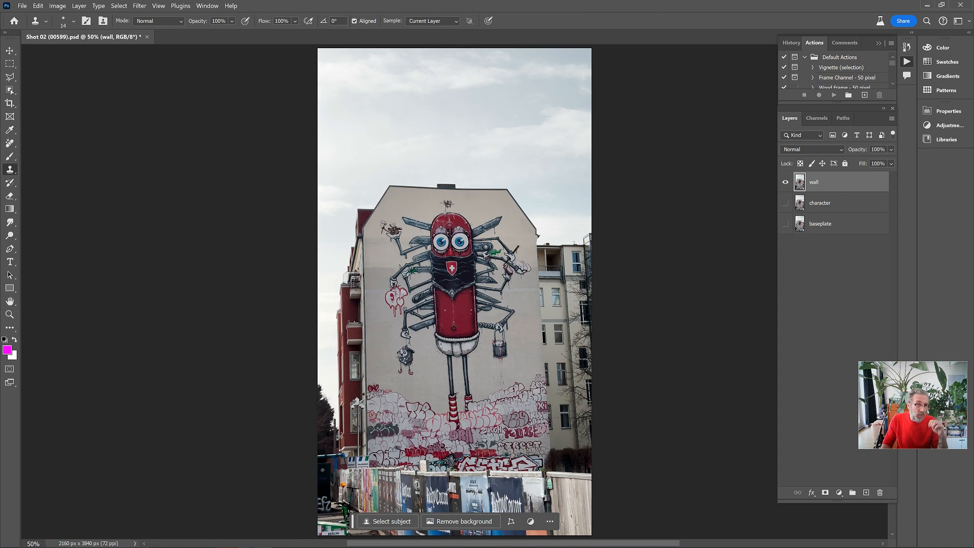
# - Draw a loose polygonal lasso selection around the mural character and its held objects, from above the head to the ankles
pyautogui.click(10, 315)
pyautogui.click(462, 296)
pyautogui.click(462, 296)
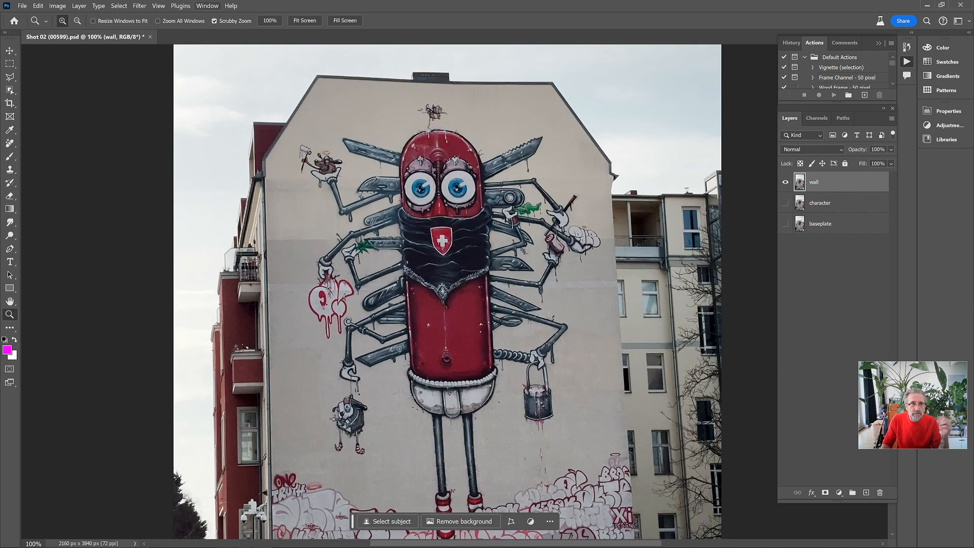
pyautogui.click(159, 5)
pyautogui.click(173, 88)
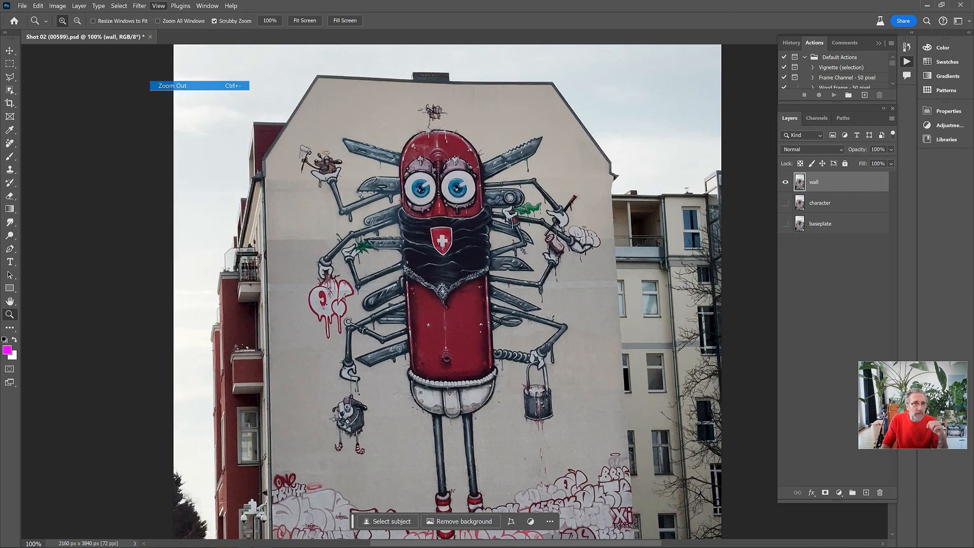
pyautogui.press('l')
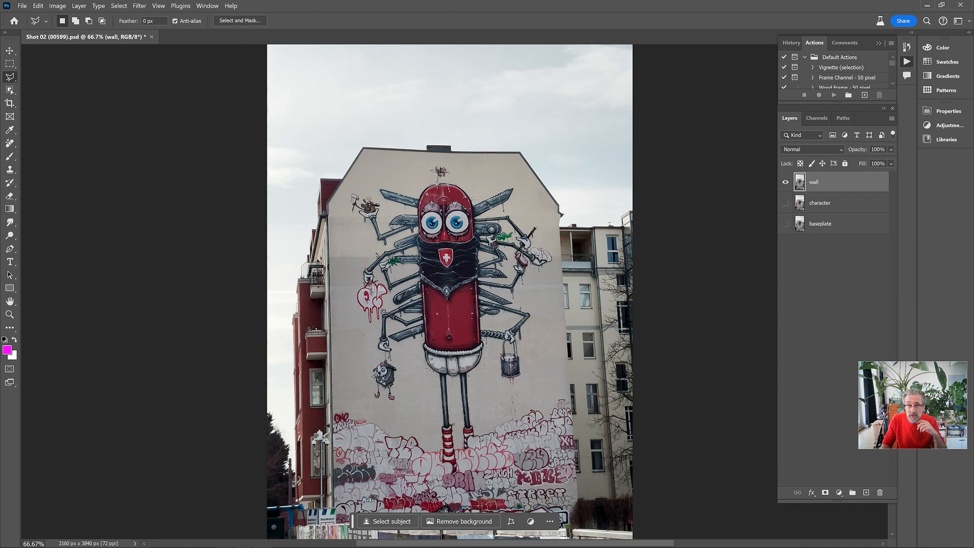
pyautogui.click(621, 379)
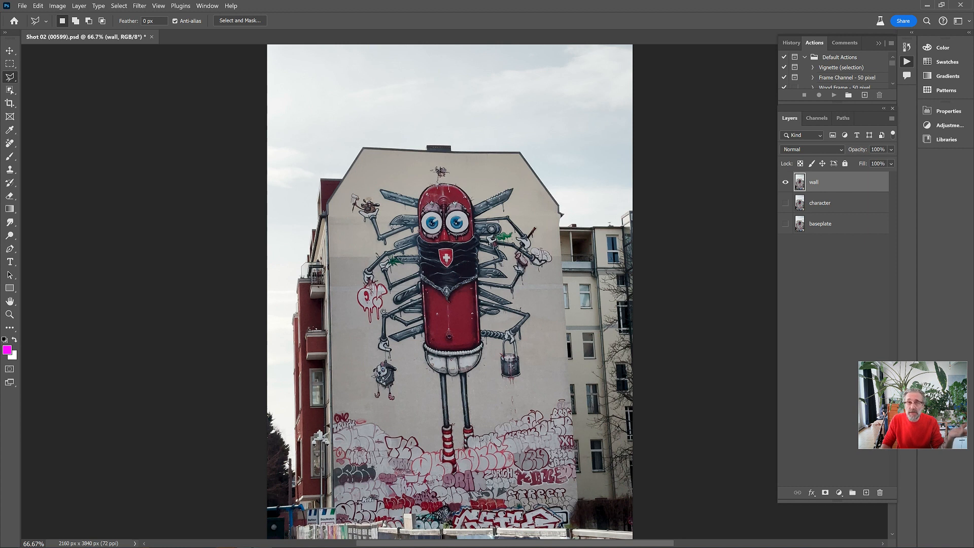
pyautogui.click(352, 190)
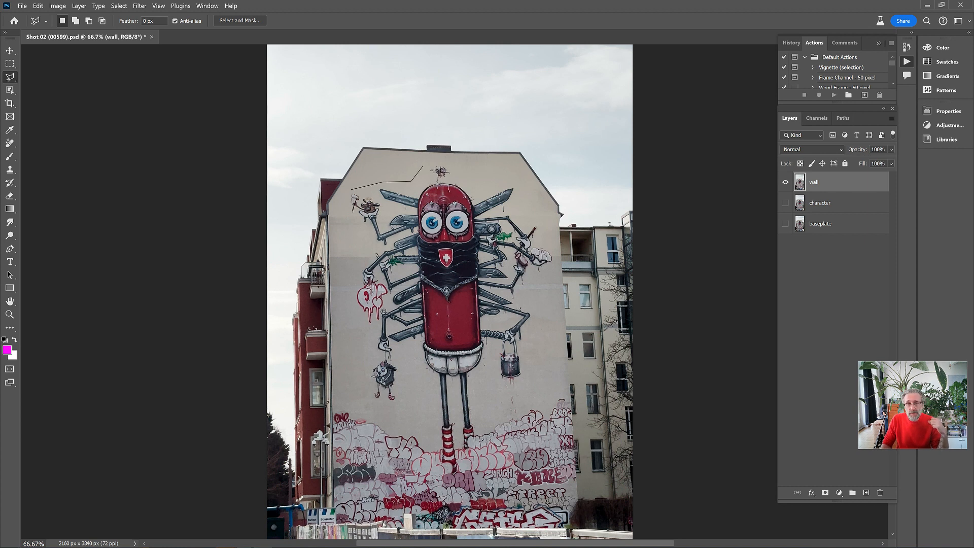
pyautogui.click(421, 166)
pyautogui.click(449, 164)
pyautogui.click(462, 180)
pyautogui.click(488, 192)
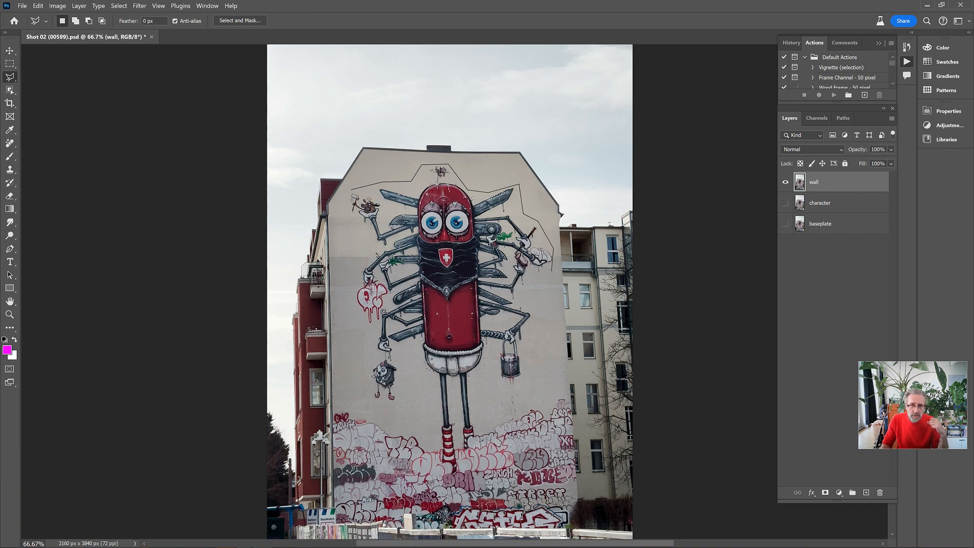
pyautogui.click(552, 274)
pyautogui.click(539, 309)
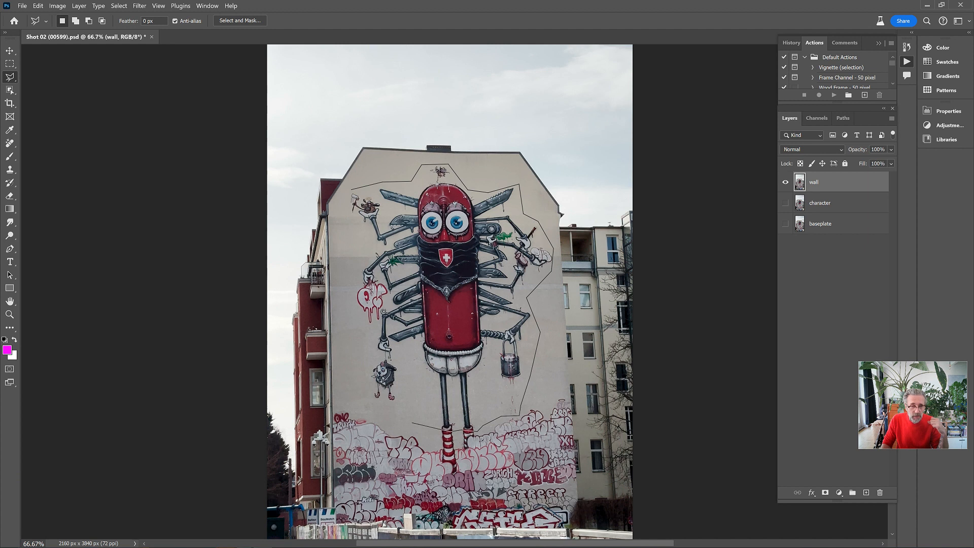
pyautogui.click(412, 420)
pyautogui.click(399, 351)
pyautogui.click(398, 410)
pyautogui.click(359, 394)
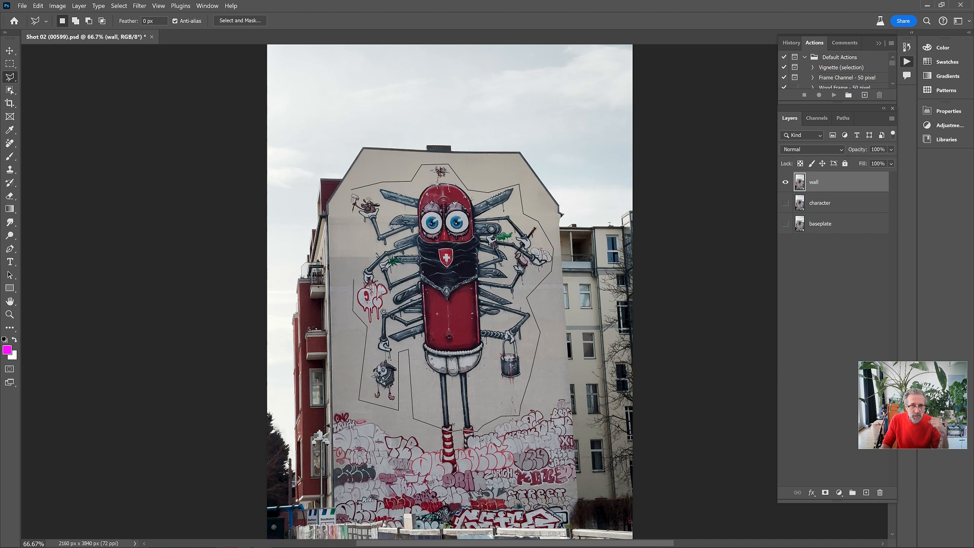
pyautogui.click(353, 279)
pyautogui.click(370, 237)
pyautogui.click(339, 202)
pyautogui.click(356, 189)
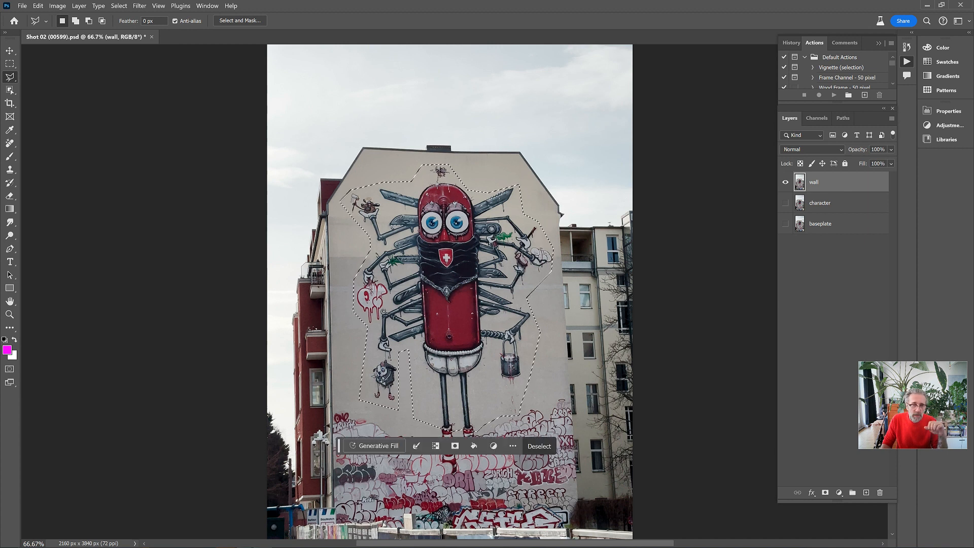
# - Run Generative Fill on the selected character area with the prompt "remove object"
pyautogui.click(374, 446)
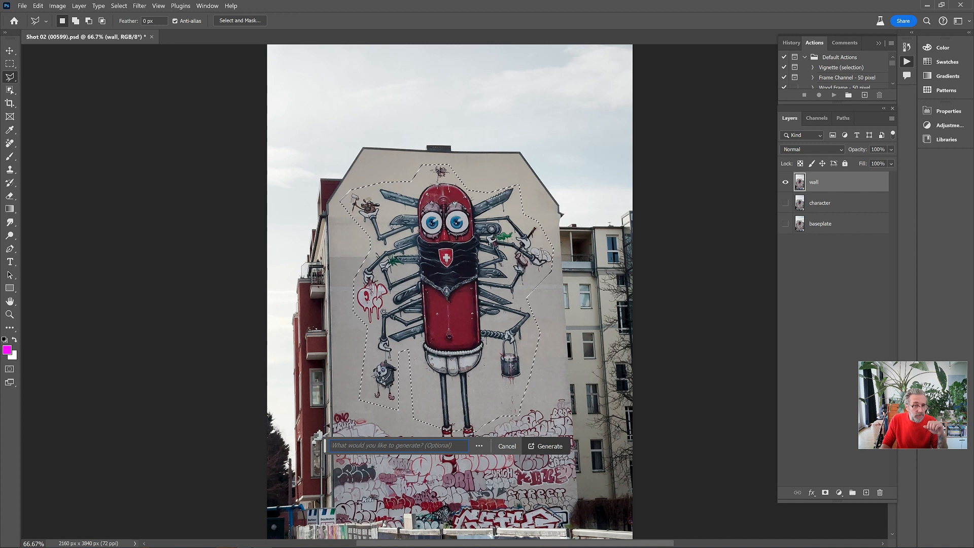
pyautogui.write('rem')
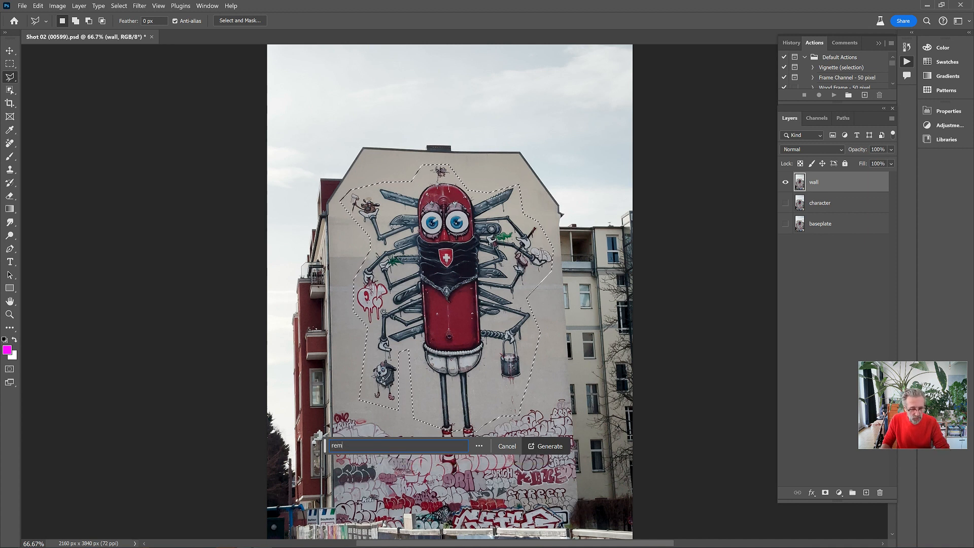
pyautogui.write('ove ')
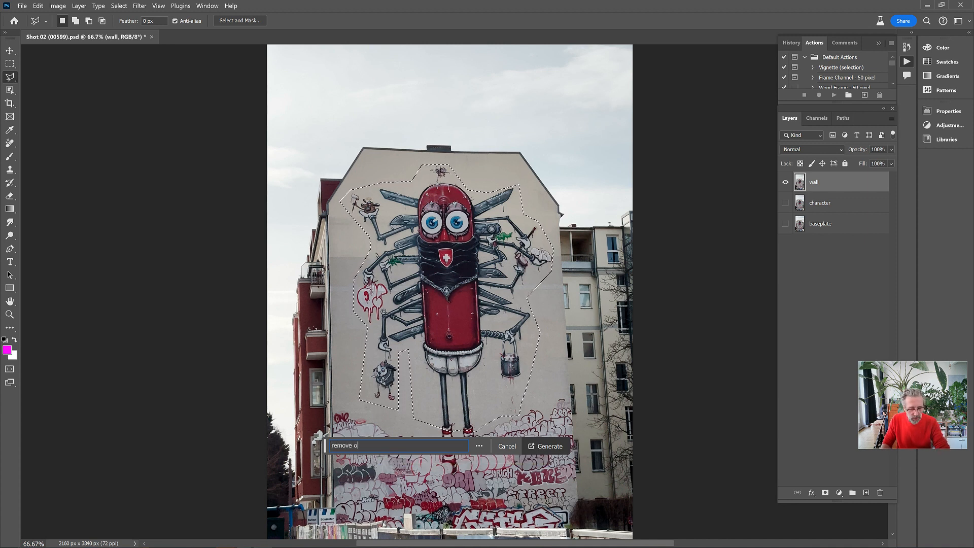
pyautogui.write('object')
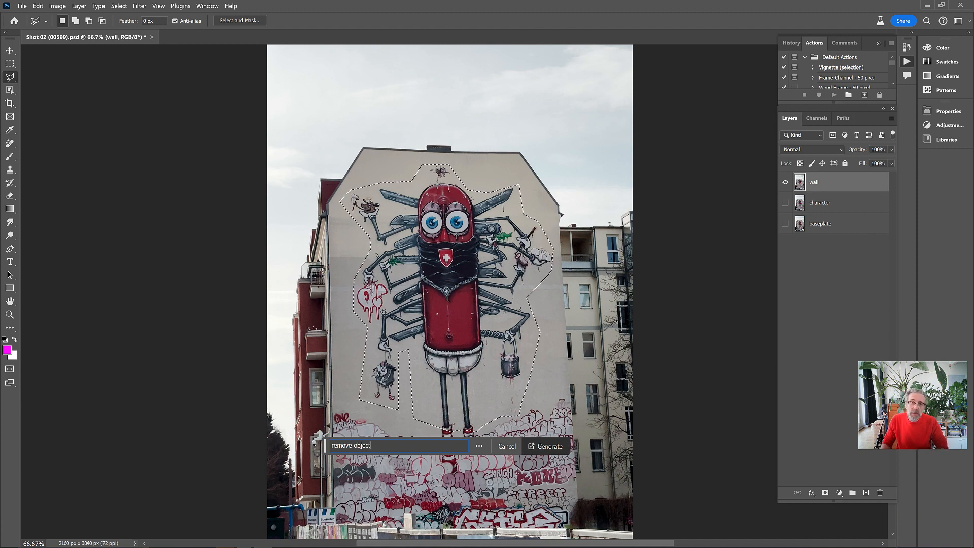
pyautogui.click(548, 446)
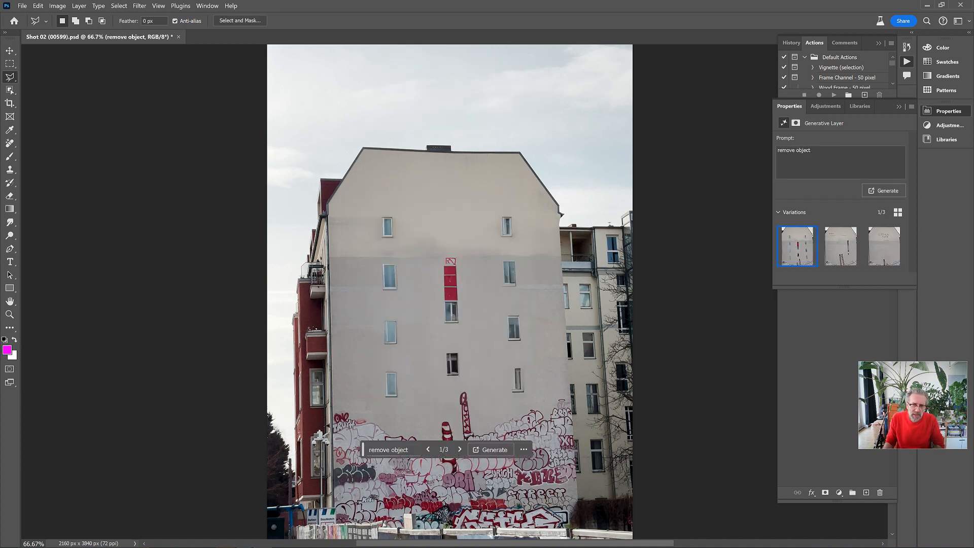
# - Compare the three generated variations, return to the first one and show the layer list again
pyautogui.click(459, 450)
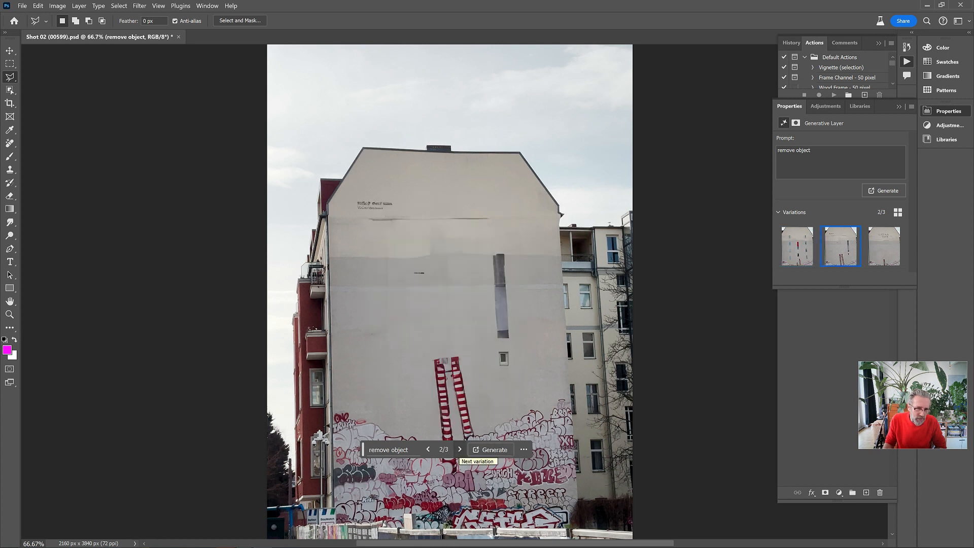
pyautogui.click(460, 450)
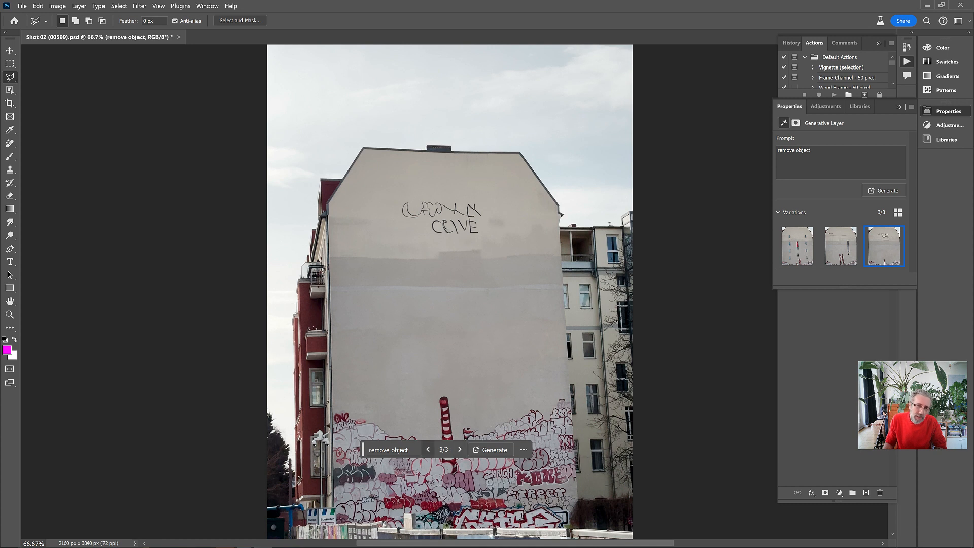
pyautogui.click(427, 450)
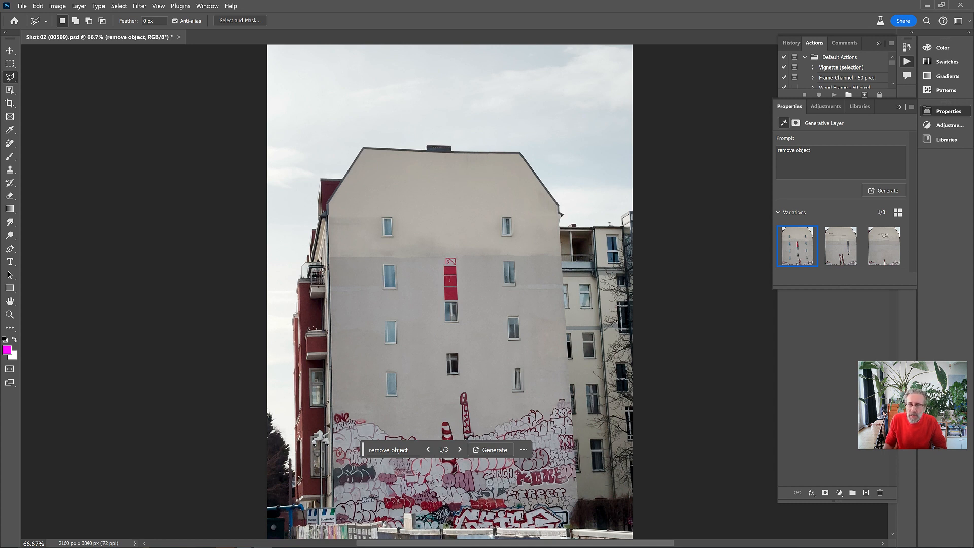
pyautogui.click(900, 106)
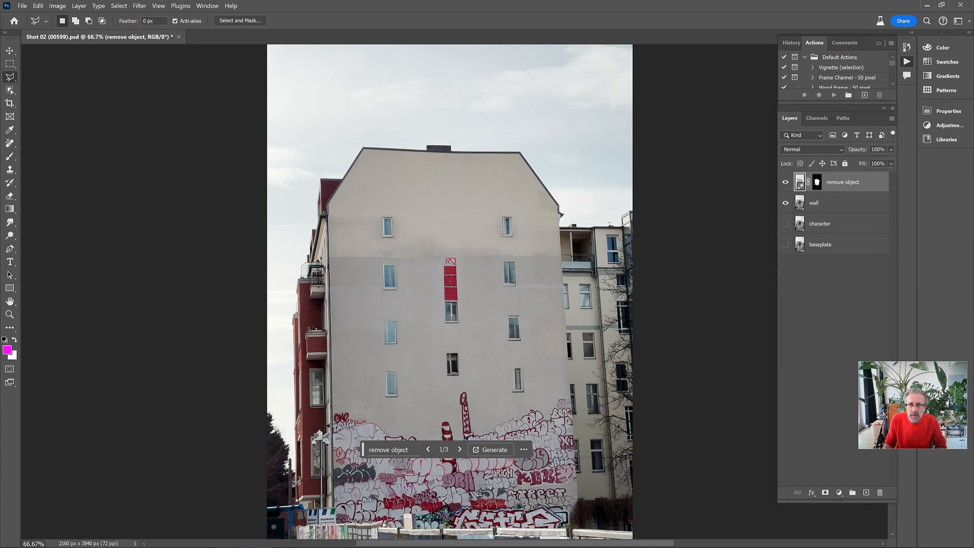
# - Merge the generated fill into the wall layer and erase the upper windows and red panel with the Remove tool
pyautogui.press('z')
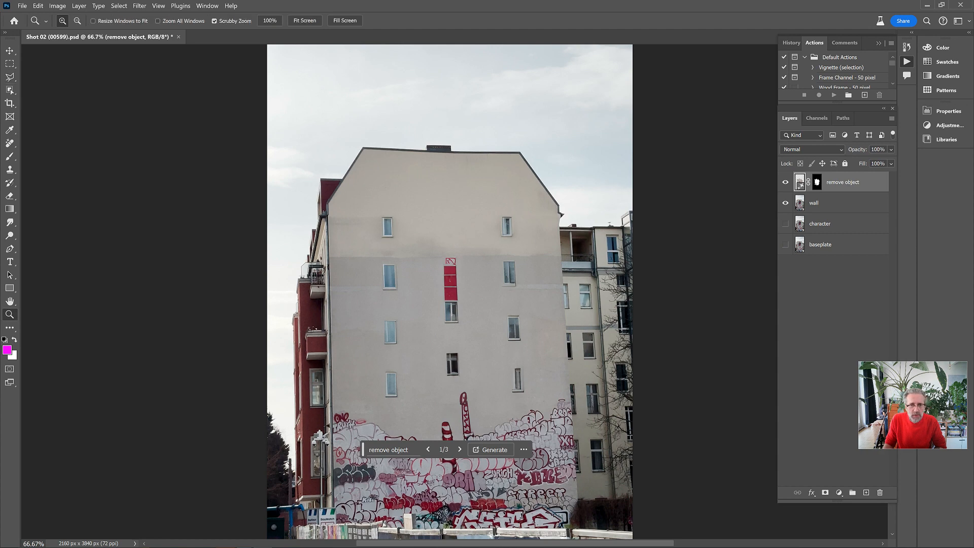
pyautogui.moveTo(352, 181)
pyautogui.mouseDown()
pyautogui.moveTo(319, 196)
pyautogui.moveTo(296, 229)
pyautogui.moveTo(323, 270)
pyautogui.moveTo(375, 261)
pyautogui.moveTo(353, 181)
pyautogui.mouseUp()
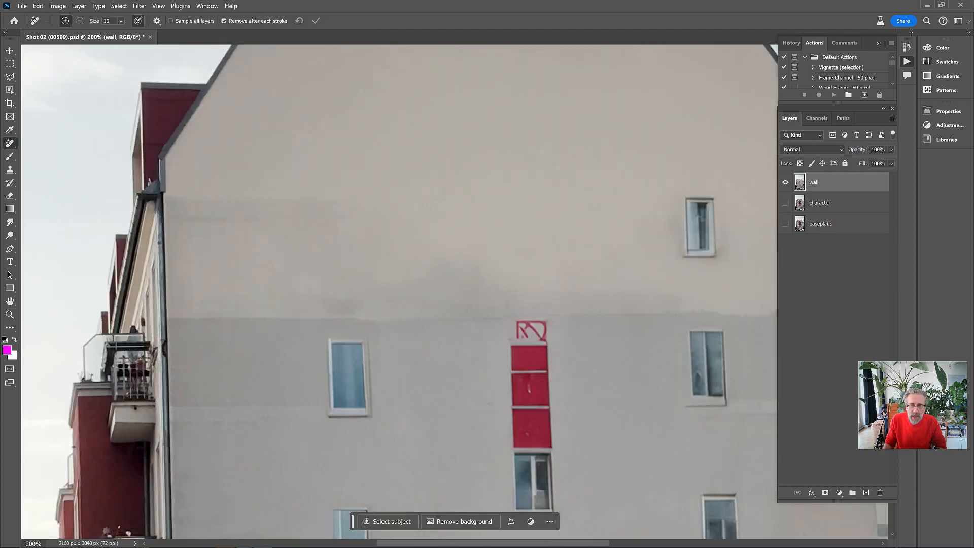
pyautogui.moveTo(705, 184); pyautogui.dragTo(703, 185)
pyautogui.moveTo(361, 331)
pyautogui.mouseDown()
pyautogui.moveTo(317, 418)
pyautogui.moveTo(363, 331)
pyautogui.mouseUp()
pyautogui.scroll(-1, 457, 305)
pyautogui.moveTo(507, 259)
pyautogui.mouseDown()
pyautogui.moveTo(530, 251)
pyautogui.moveTo(508, 261)
pyautogui.mouseUp()
pyautogui.scroll(-2, 507, 304)
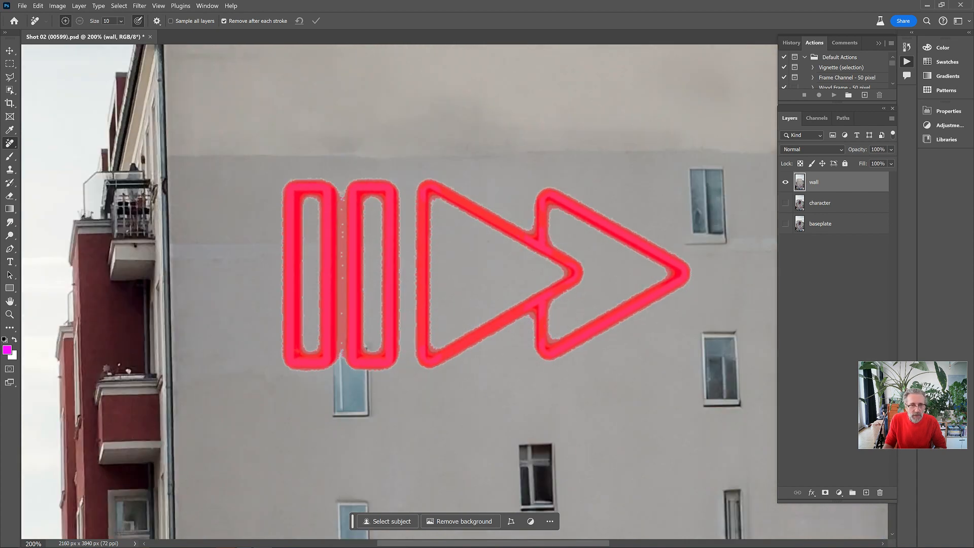
# - Erase the remaining windows on the wall and the upper parts of both red leg shapes with the Remove tool
pyautogui.moveTo(350, 345); pyautogui.dragTo(353, 346)
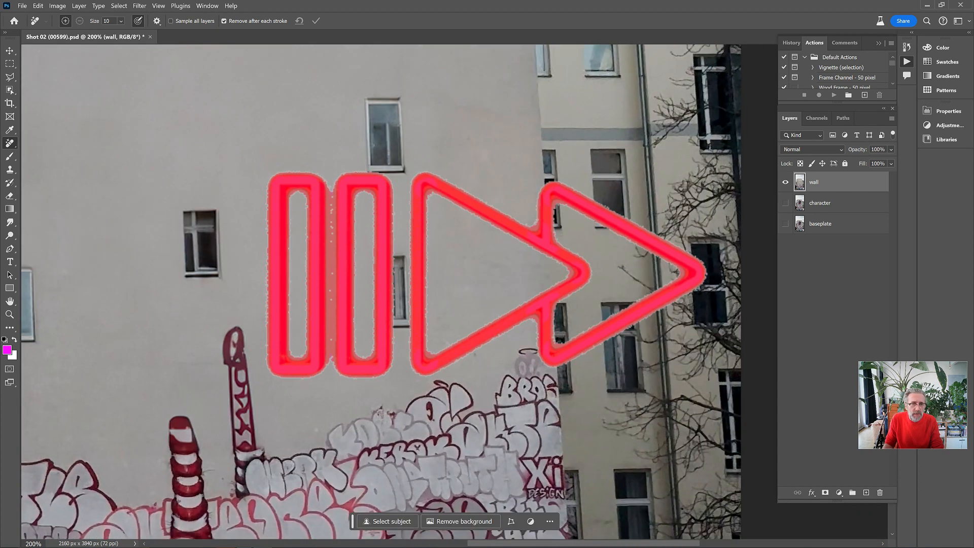
pyautogui.moveTo(406, 199); pyautogui.dragTo(409, 201)
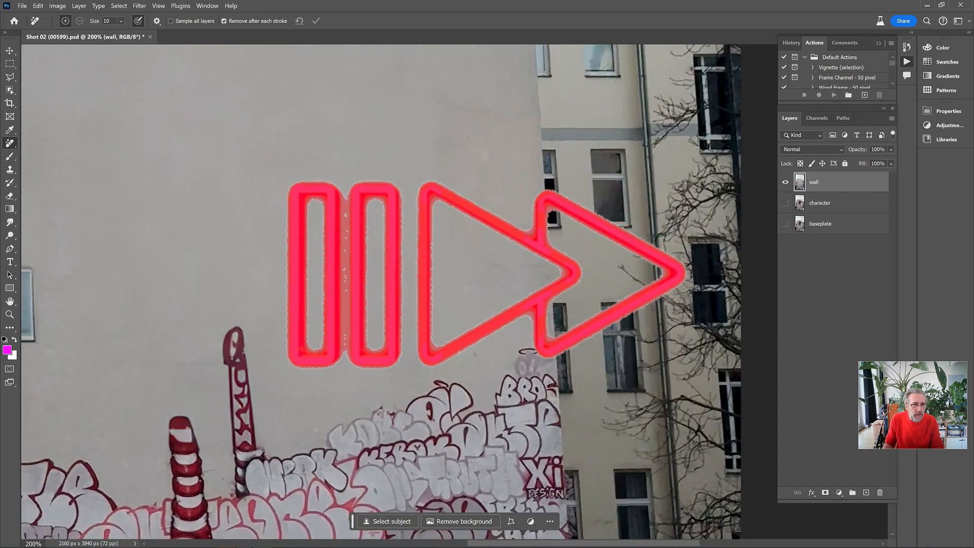
pyautogui.moveTo(430, 236); pyautogui.dragTo(444, 303)
pyautogui.moveTo(524, 235)
pyautogui.mouseDown()
pyautogui.moveTo(493, 194)
pyautogui.moveTo(447, 195)
pyautogui.mouseUp()
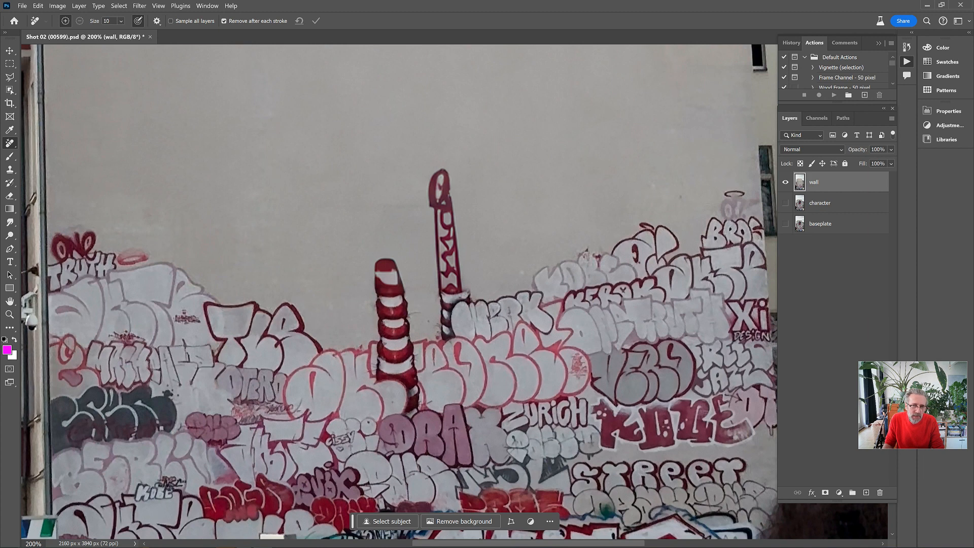
pyautogui.moveTo(469, 161)
pyautogui.mouseDown()
pyautogui.moveTo(424, 165)
pyautogui.moveTo(414, 211)
pyautogui.moveTo(435, 303)
pyautogui.moveTo(478, 294)
pyautogui.moveTo(483, 281)
pyautogui.moveTo(470, 161)
pyautogui.mouseUp()
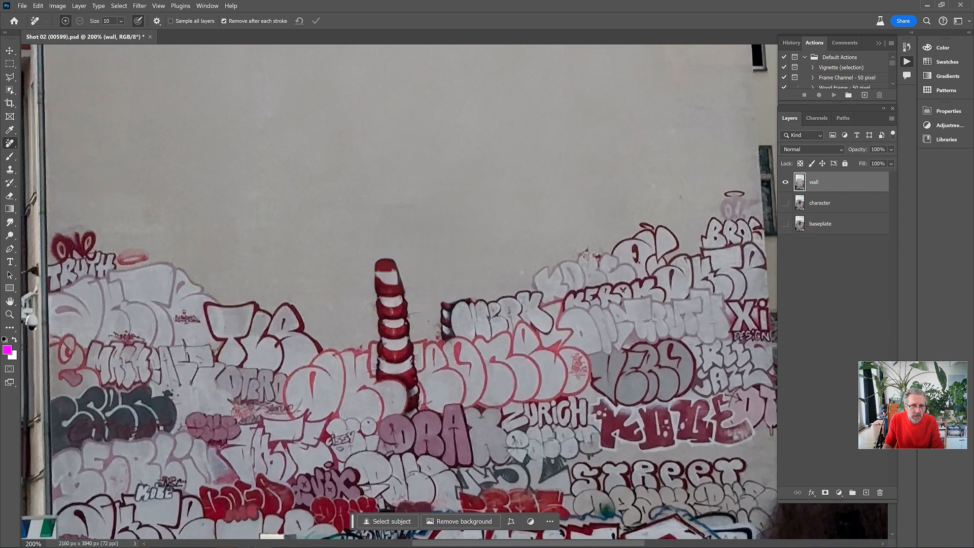
pyautogui.moveTo(407, 246)
pyautogui.mouseDown()
pyautogui.moveTo(351, 284)
pyautogui.moveTo(357, 325)
pyautogui.moveTo(381, 337)
pyautogui.moveTo(419, 335)
pyautogui.moveTo(429, 297)
pyautogui.moveTo(413, 241)
pyautogui.mouseUp()
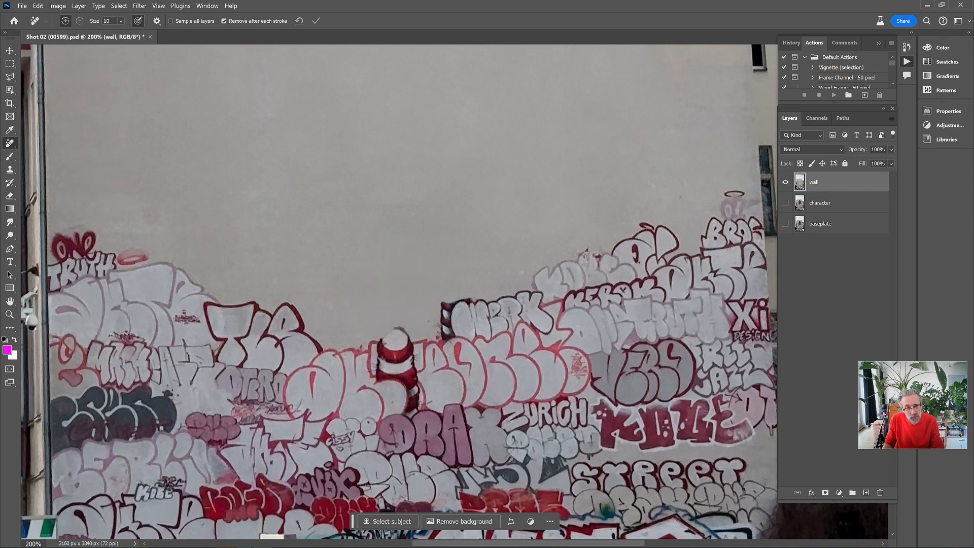
# - Try to erase the leftover striped leg pieces within the graffiti with the Remove tool, undoing both attempts
pyautogui.moveTo(408, 319)
pyautogui.mouseDown()
pyautogui.moveTo(375, 340)
pyautogui.moveTo(369, 360)
pyautogui.moveTo(379, 408)
pyautogui.moveTo(410, 428)
pyautogui.moveTo(431, 411)
pyautogui.moveTo(434, 379)
pyautogui.moveTo(409, 319)
pyautogui.mouseUp()
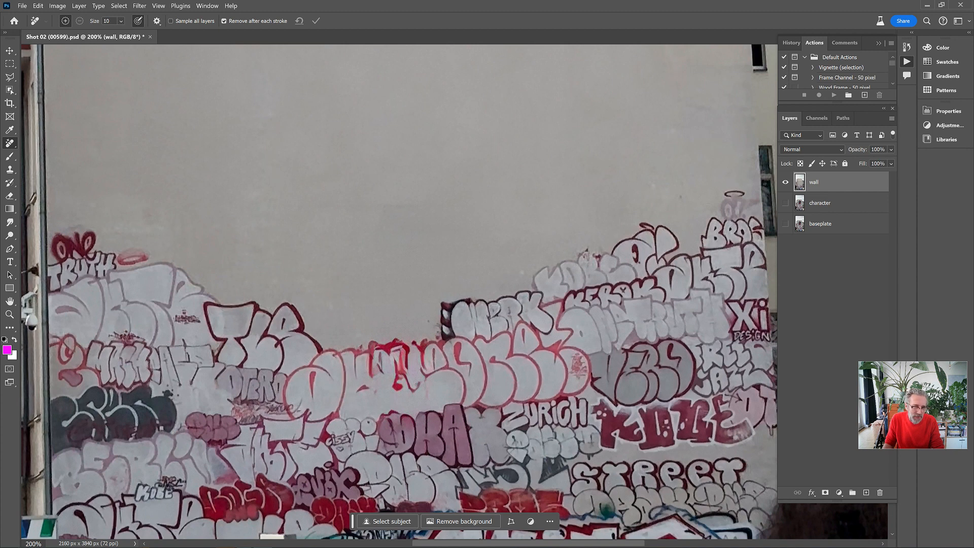
pyautogui.hotkey('ctrl', 'z')
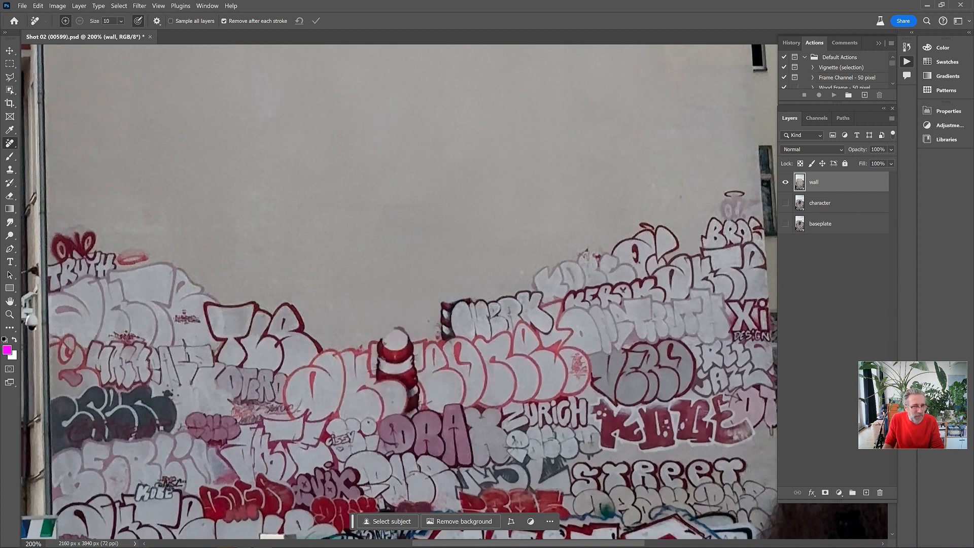
pyautogui.moveTo(470, 280)
pyautogui.mouseDown()
pyautogui.moveTo(442, 284)
pyautogui.moveTo(430, 306)
pyautogui.moveTo(435, 348)
pyautogui.moveTo(456, 351)
pyautogui.moveTo(475, 287)
pyautogui.mouseUp()
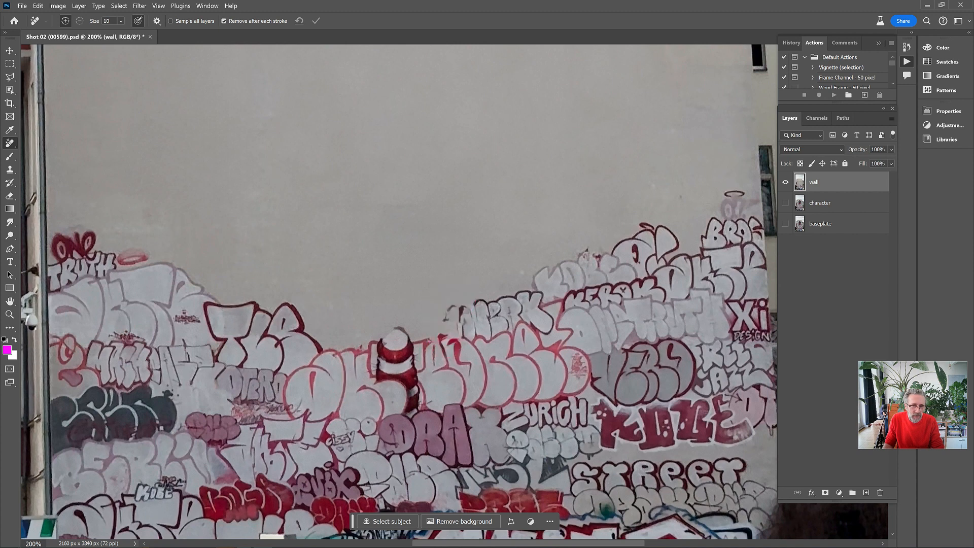
pyautogui.hotkey('ctrl', 'z')
# - Paint out the striped leg piece beside the upper WERK-style graffiti lettering using the Clone Stamp with a 14 px brush at 0% hardness
pyautogui.press('z')
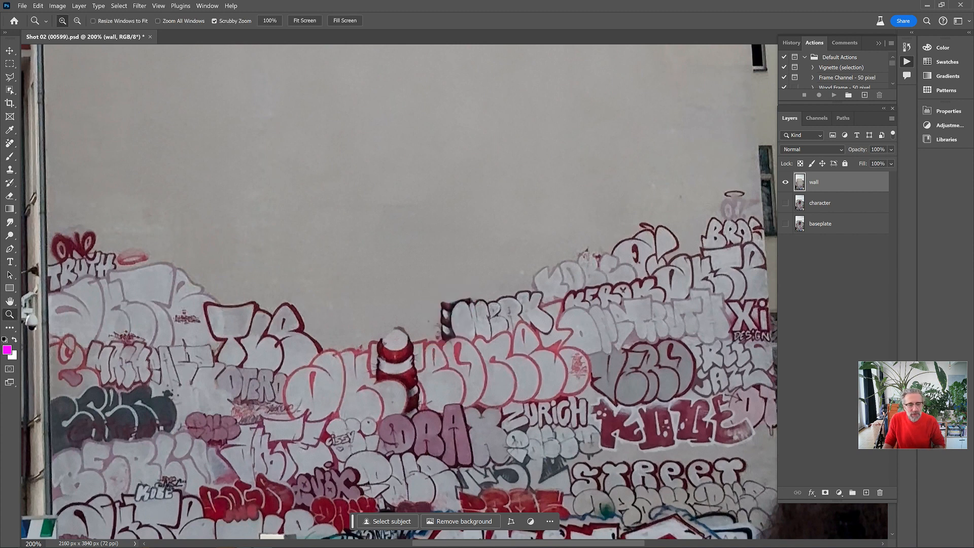
pyautogui.moveTo(435, 370); pyautogui.dragTo(501, 369)
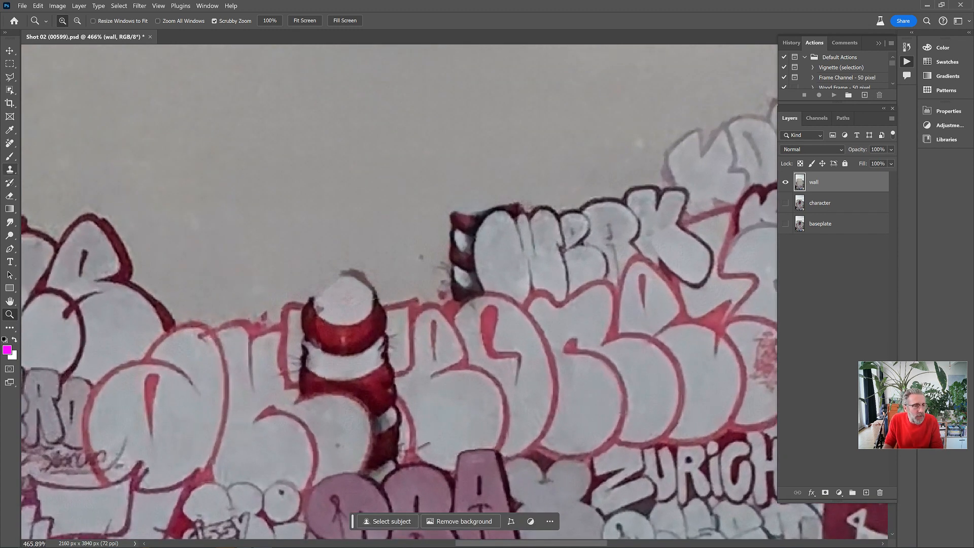
pyautogui.click(9, 169)
pyautogui.click(73, 20)
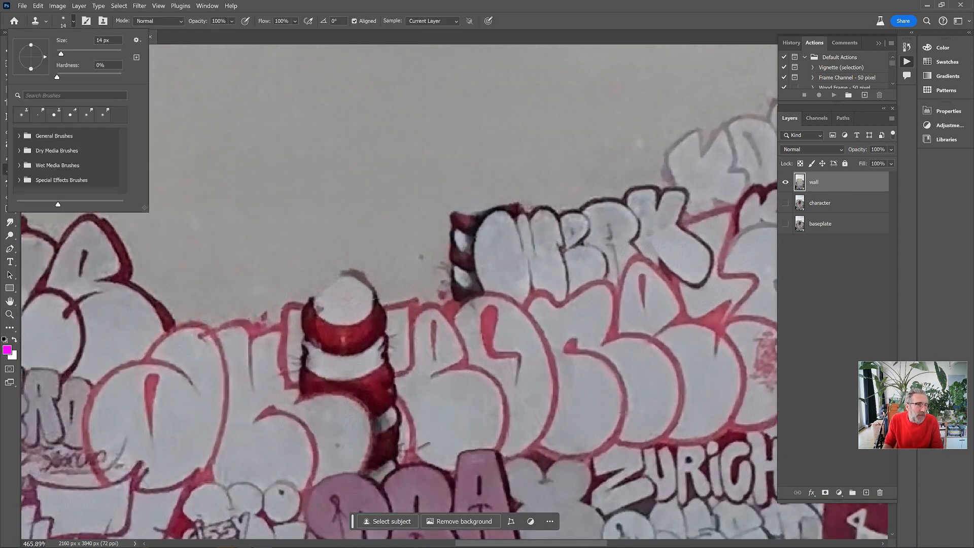
pyautogui.moveTo(56, 77)
pyautogui.mouseDown()
pyautogui.moveTo(75, 77)
pyautogui.moveTo(57, 78)
pyautogui.mouseUp()
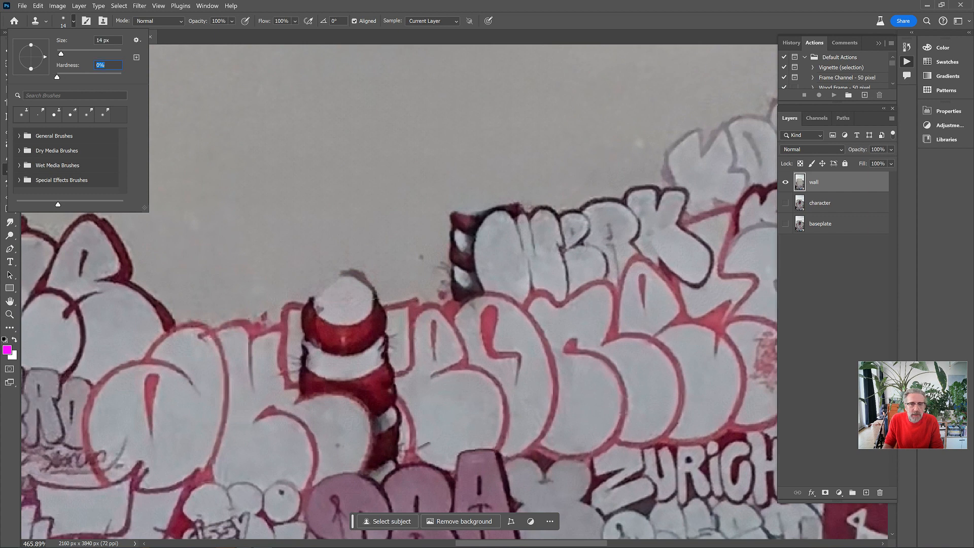
pyautogui.press('Return')
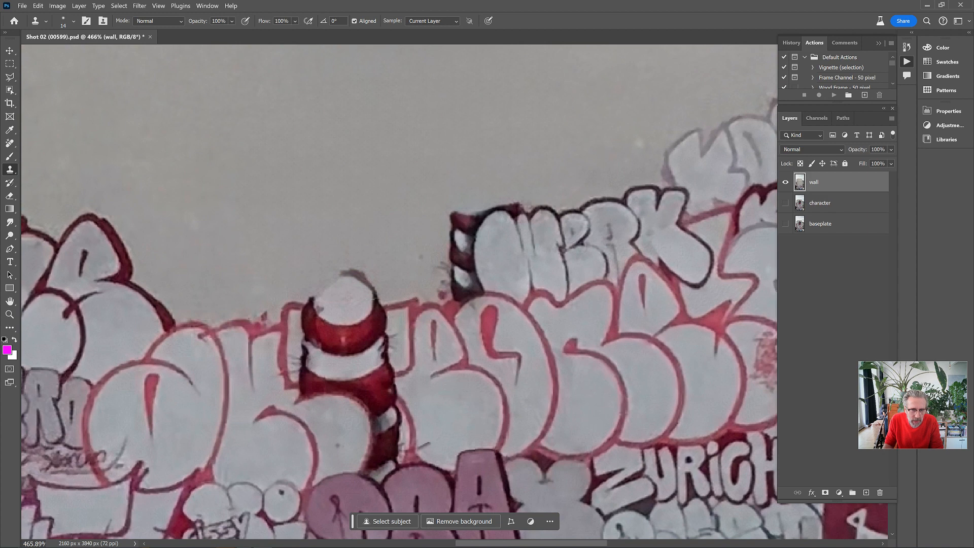
pyautogui.moveTo(433, 263)
pyautogui.mouseDown()
pyautogui.moveTo(448, 271)
pyautogui.moveTo(443, 292)
pyautogui.mouseUp()
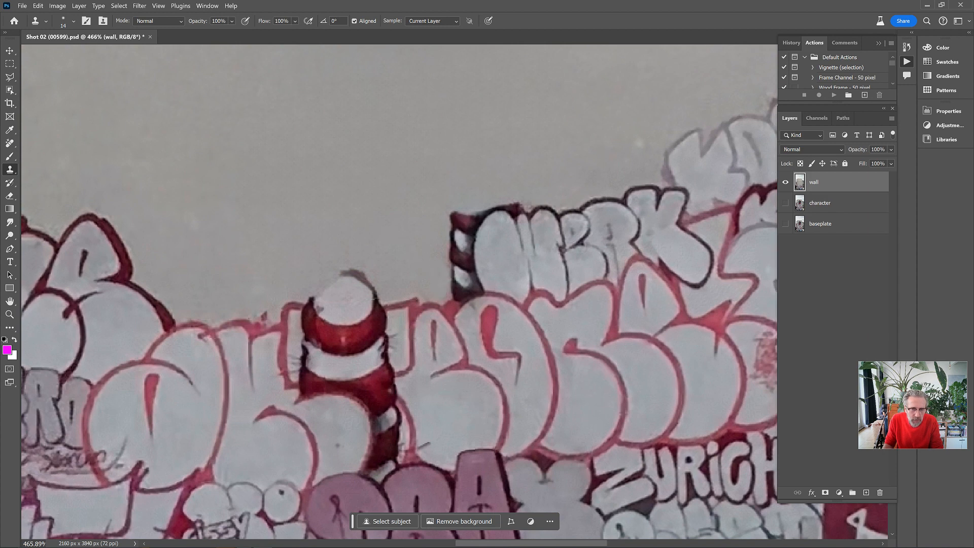
pyautogui.moveTo(454, 238)
pyautogui.mouseDown()
pyautogui.moveTo(465, 271)
pyautogui.moveTo(452, 257)
pyautogui.moveTo(460, 215)
pyautogui.moveTo(464, 231)
pyautogui.moveTo(477, 218)
pyautogui.moveTo(445, 206)
pyautogui.mouseUp()
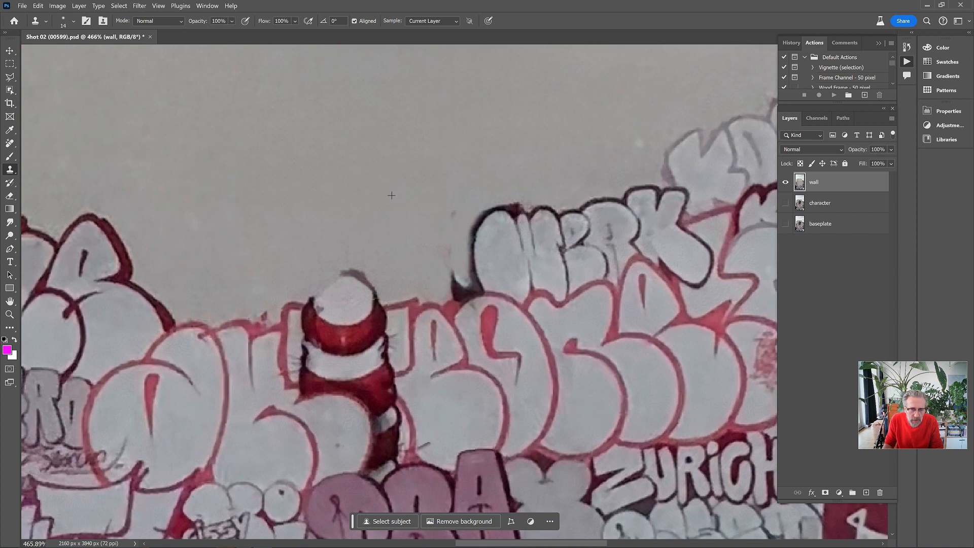
pyautogui.moveTo(453, 253); pyautogui.dragTo(451, 257)
pyautogui.moveTo(496, 197); pyautogui.dragTo(515, 196)
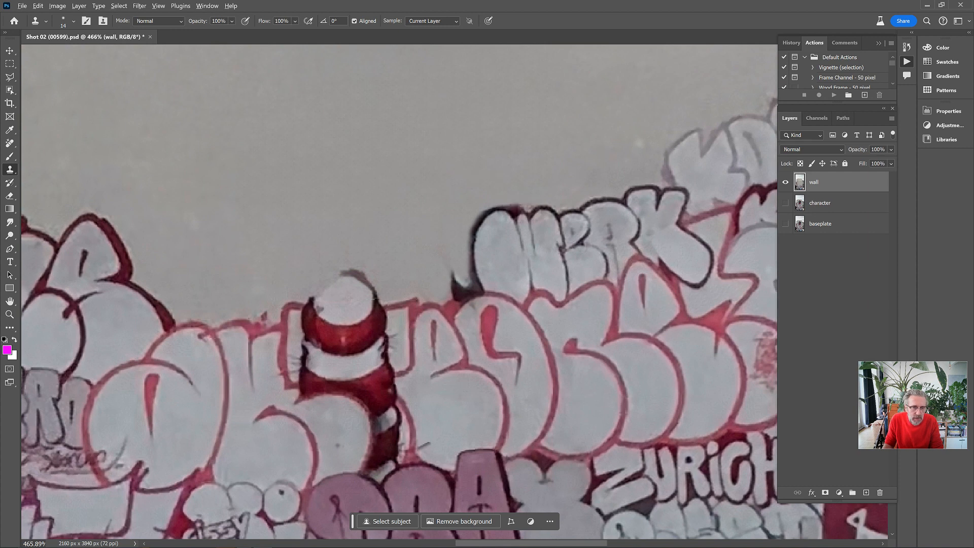
# - Clone away the large striped leg piece in the middle of the graffiti and rebuild the letter outlines, using a smaller 7 px Clone Stamp brush
pyautogui.moveTo(304, 291); pyautogui.dragTo(374, 297)
pyautogui.click(73, 21)
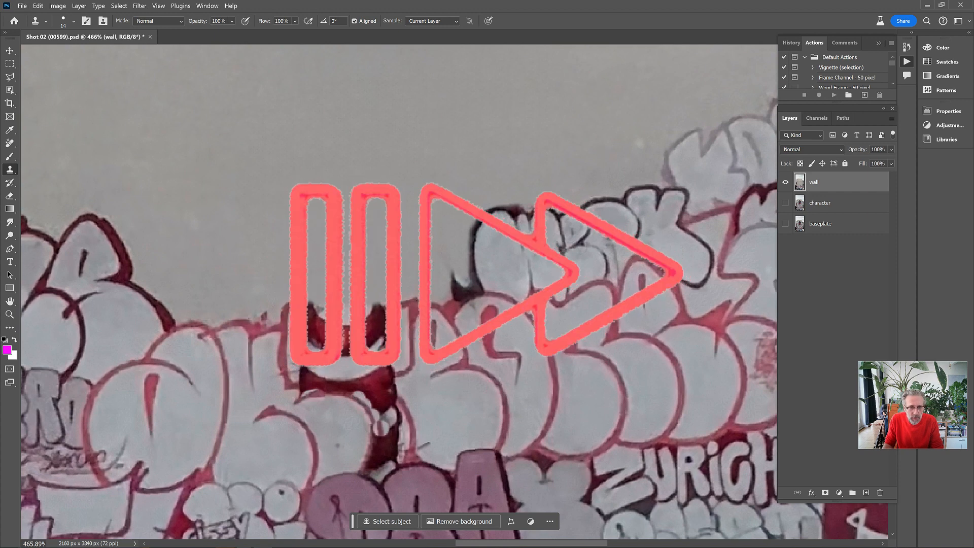
pyautogui.moveTo(374, 413); pyautogui.dragTo(374, 451)
pyautogui.moveTo(388, 406); pyautogui.dragTo(378, 388)
pyautogui.moveTo(373, 315); pyautogui.dragTo(363, 348)
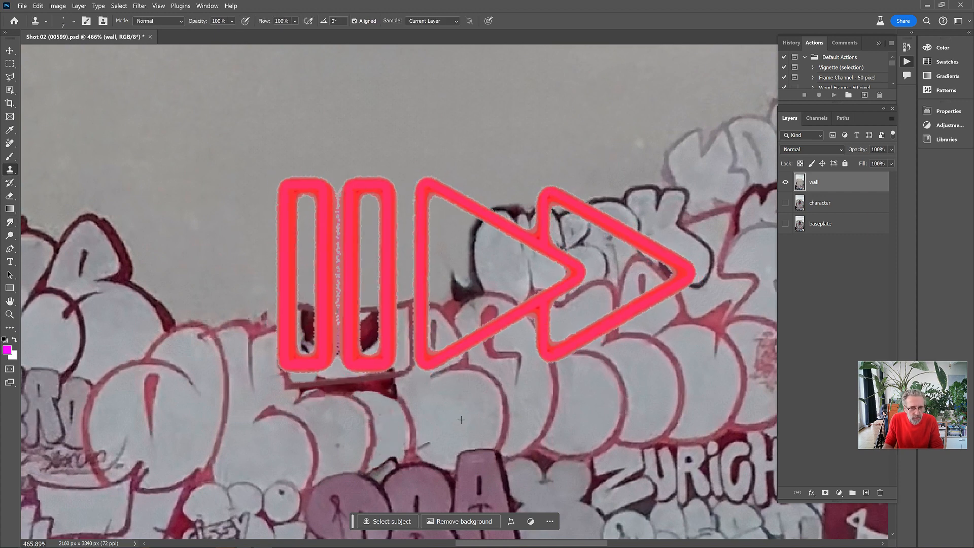
pyautogui.moveTo(306, 314); pyautogui.dragTo(308, 353)
pyautogui.moveTo(309, 390); pyautogui.dragTo(350, 390)
# - Compare the cleaned wall with the original mural by switching the wall layer on and off, leaving it hidden
pyautogui.click(159, 6)
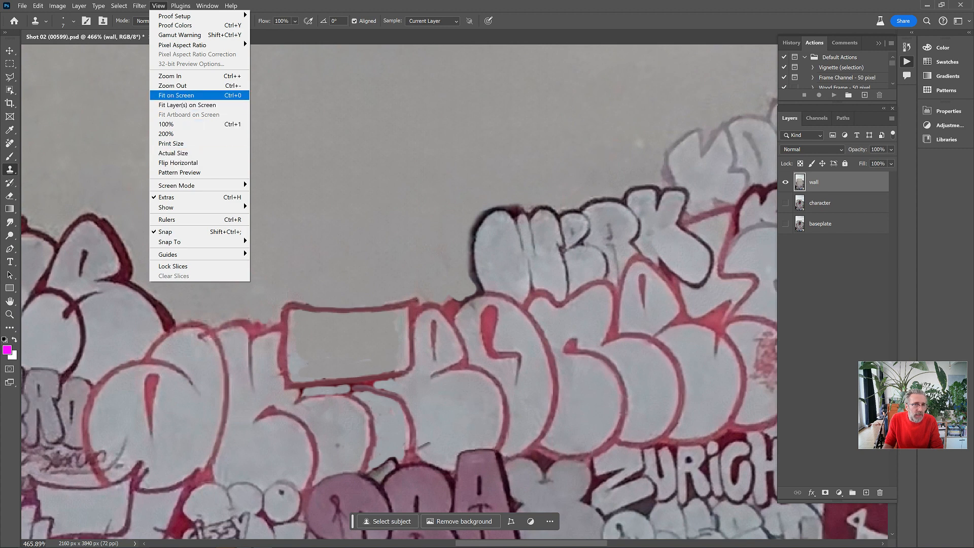
pyautogui.click(175, 95)
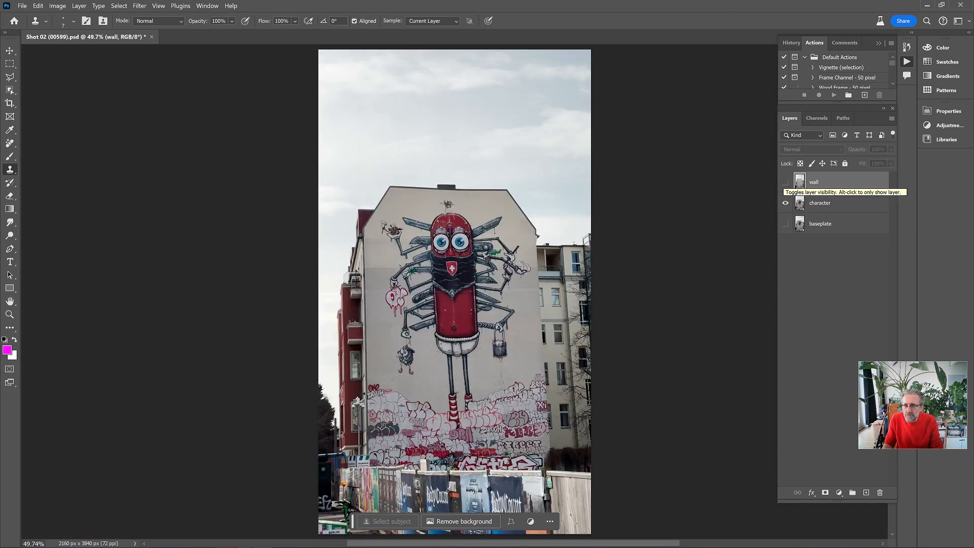
pyautogui.click(786, 182)
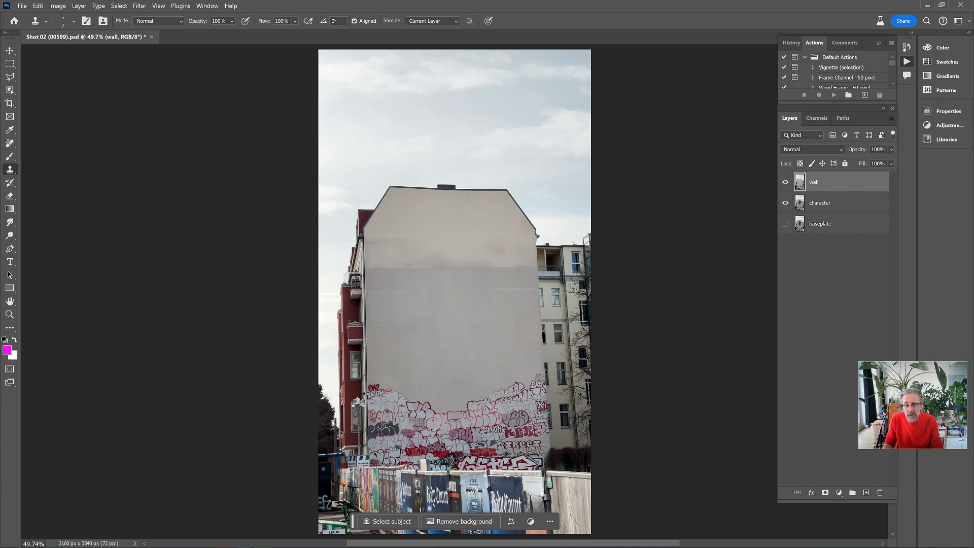
pyautogui.click(786, 182)
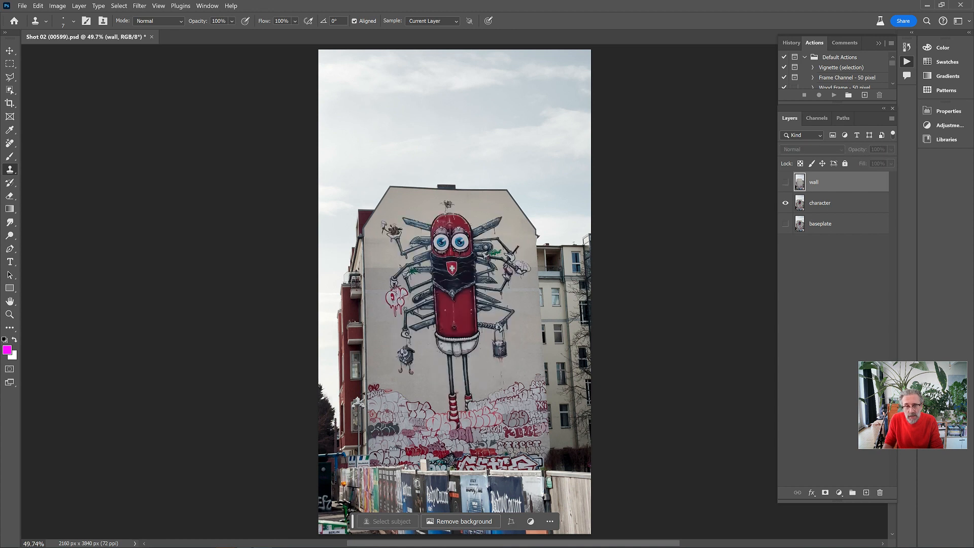
pyautogui.click(785, 182)
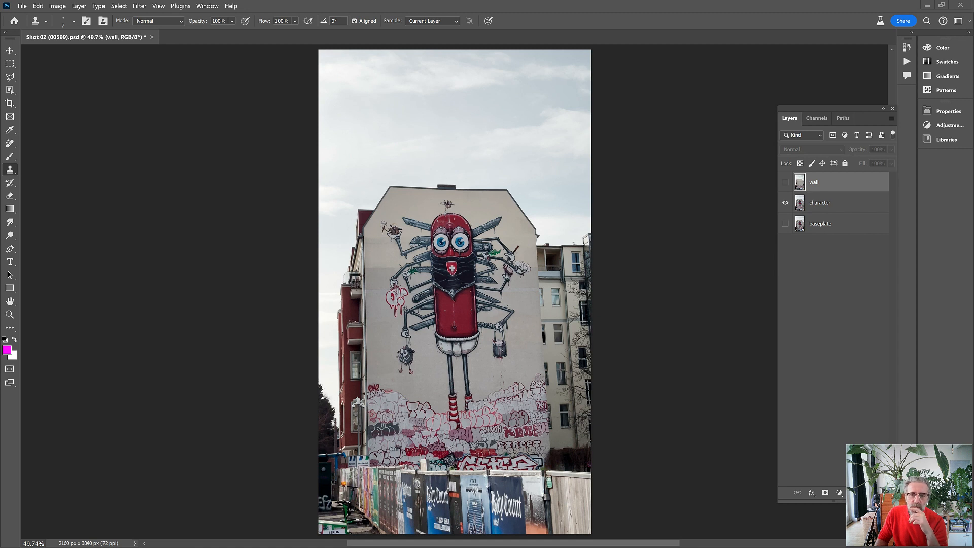
# - Duplicate the character layer, then hide the original character layer and keep only the copy visible
pyautogui.moveTo(844, 109); pyautogui.dragTo(793, 50)
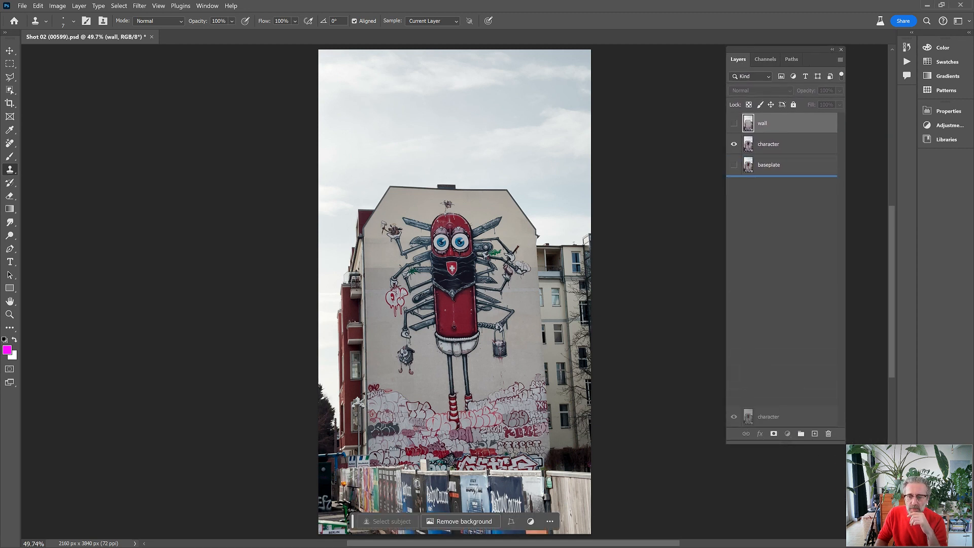
pyautogui.moveTo(769, 145); pyautogui.dragTo(815, 434)
pyautogui.click(734, 145)
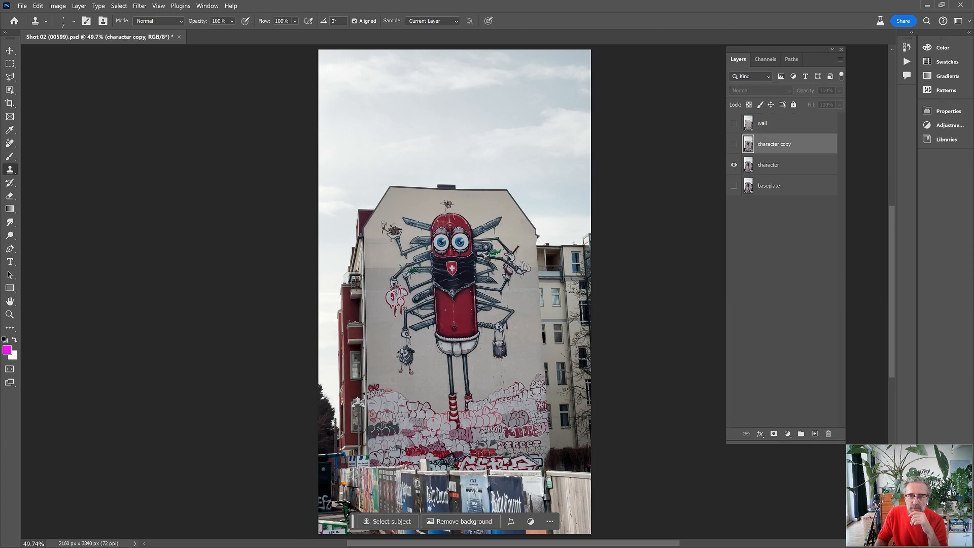
pyautogui.click(735, 165)
pyautogui.click(734, 144)
# - Add a new layer filled with the magenta foreground color, place it beneath the character copy layer and reselect the copy
pyautogui.click(840, 59)
pyautogui.click(863, 61)
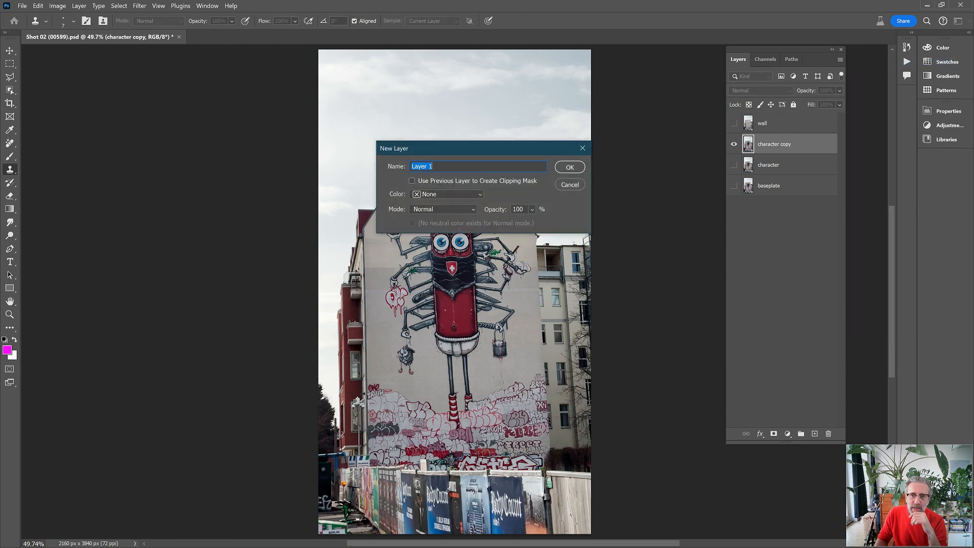
pyautogui.press('Return')
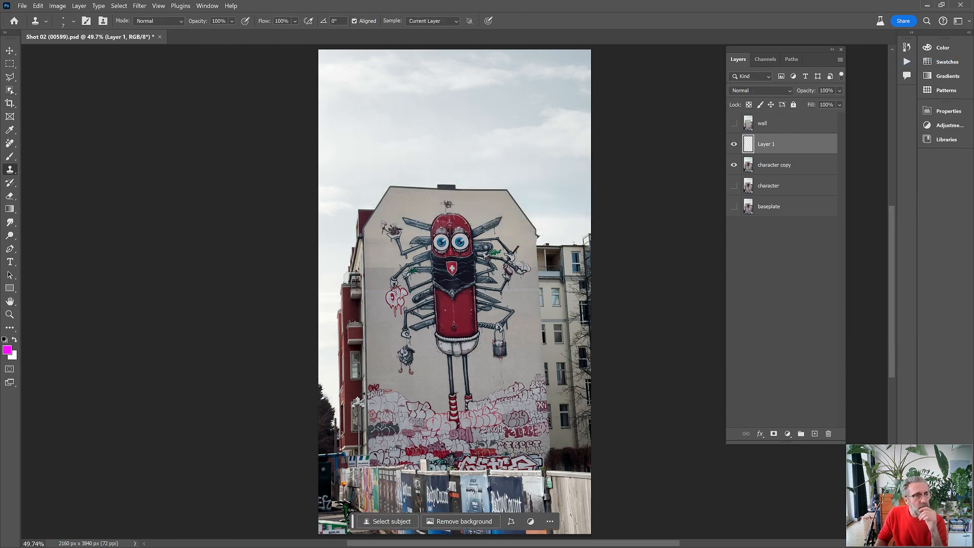
pyautogui.click(38, 6)
pyautogui.click(48, 152)
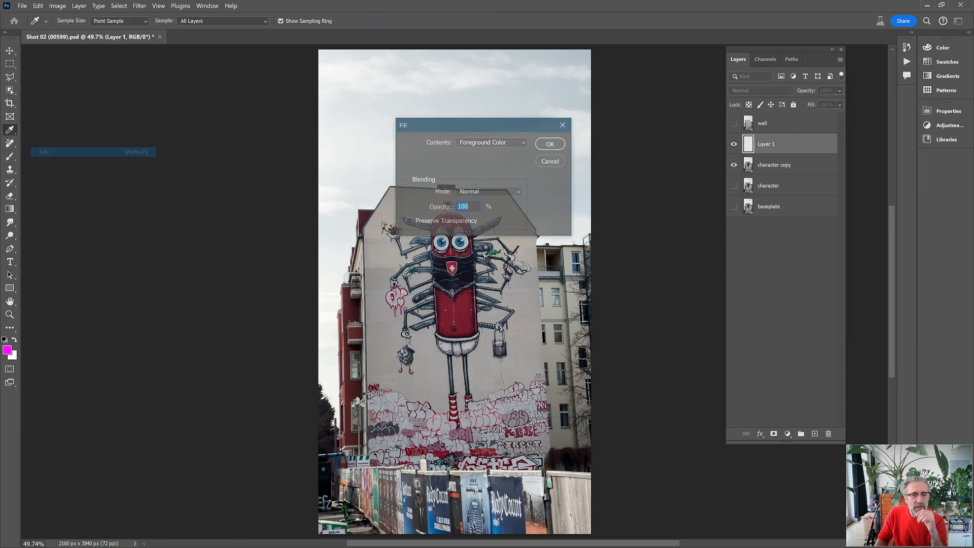
pyautogui.press('Return')
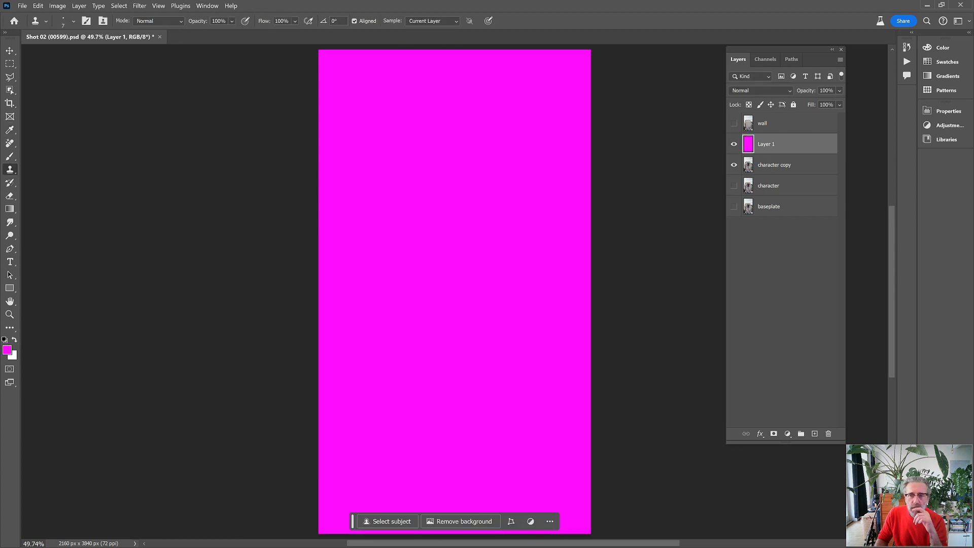
pyautogui.moveTo(777, 144); pyautogui.dragTo(776, 171)
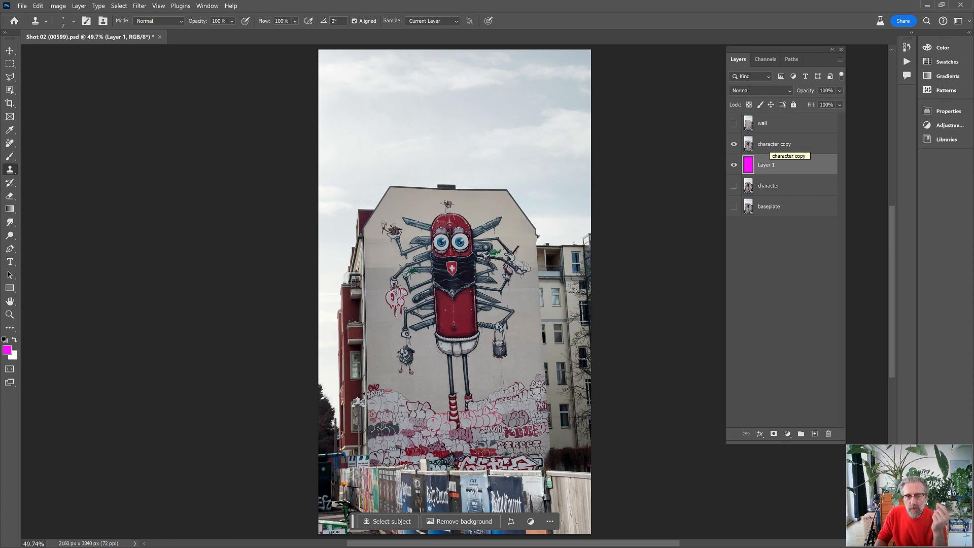
pyautogui.click(775, 144)
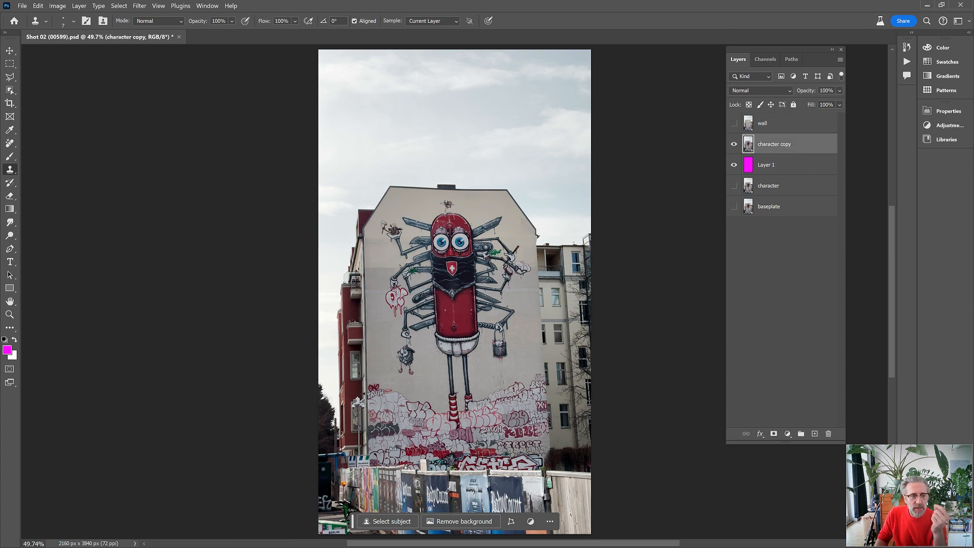
# - Outline the whole mural character, including its arms, props and legs, with a Polygonal Lasso selection on the character copy layer
pyautogui.press('z')
pyautogui.click(426, 241)
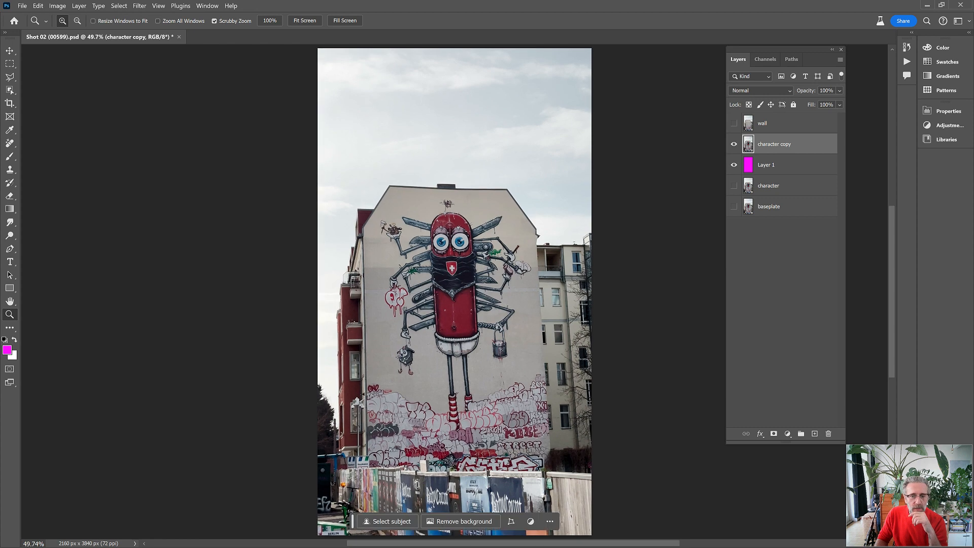
pyautogui.click(520, 286)
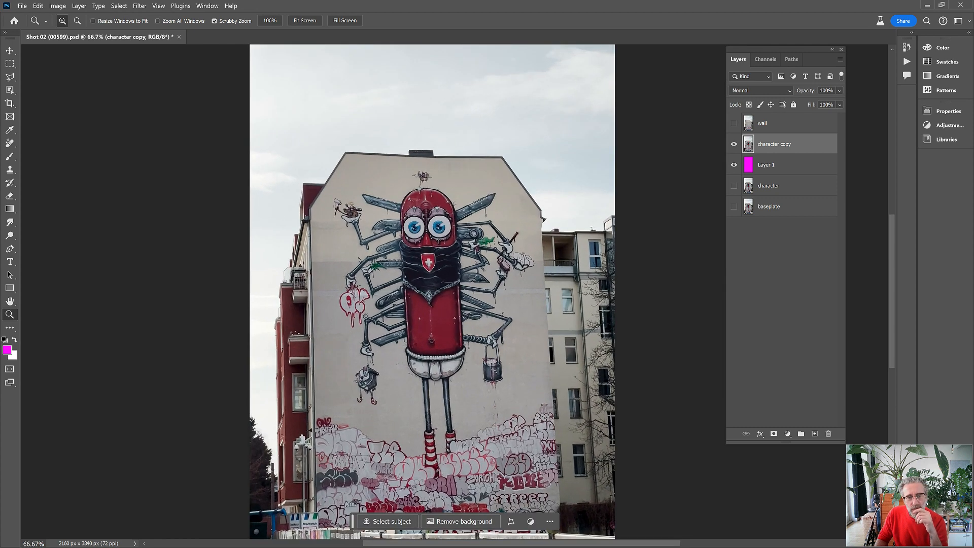
pyautogui.click(522, 304)
pyautogui.click(550, 521)
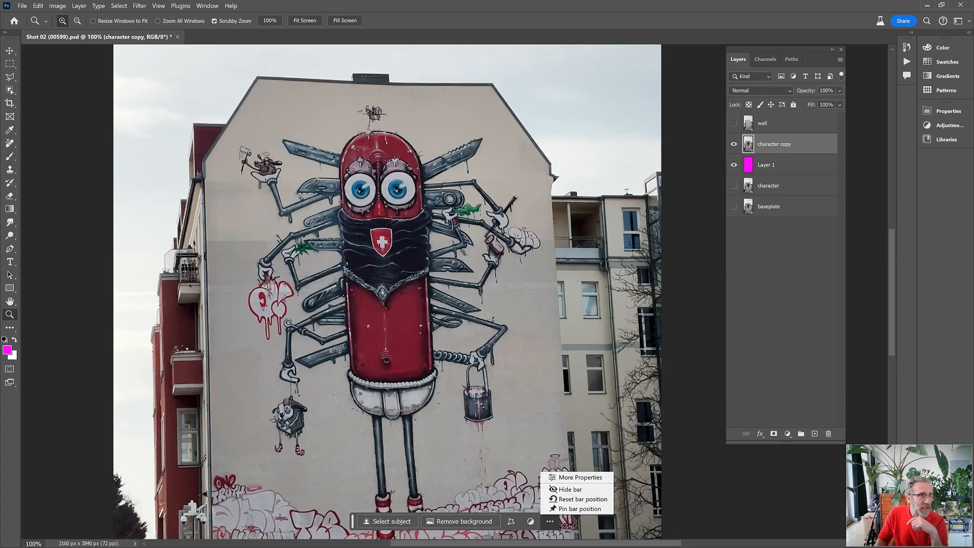
pyautogui.click(9, 77)
pyautogui.click(10, 77)
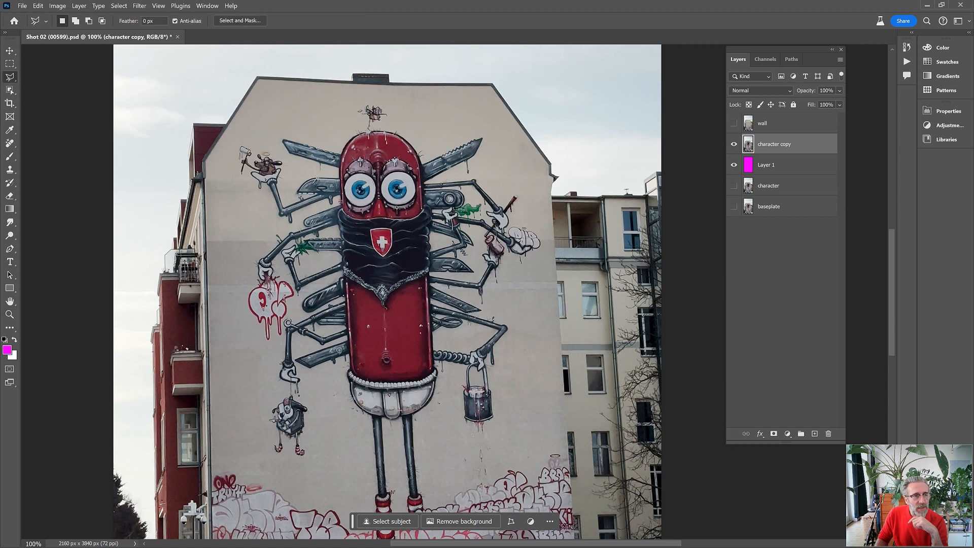
pyautogui.click(353, 95)
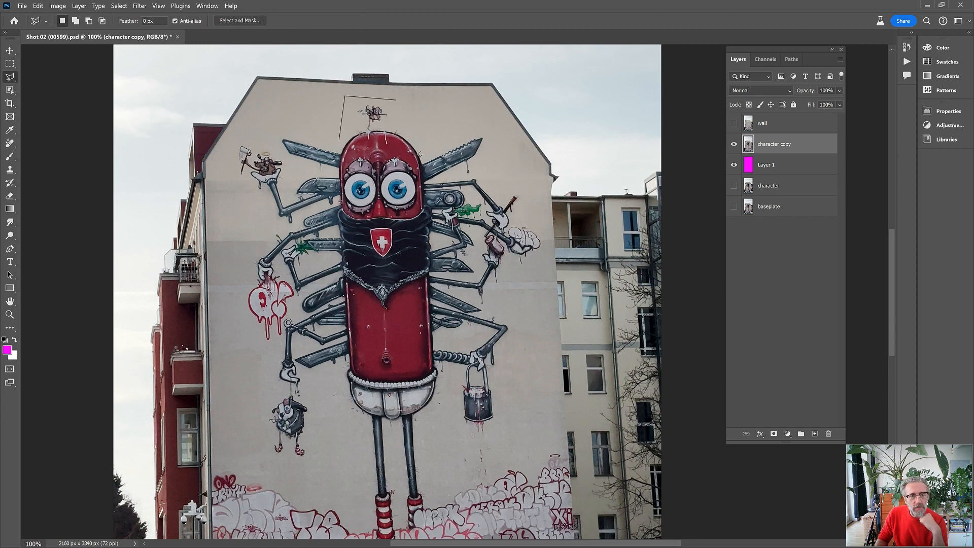
pyautogui.click(339, 139)
pyautogui.click(271, 139)
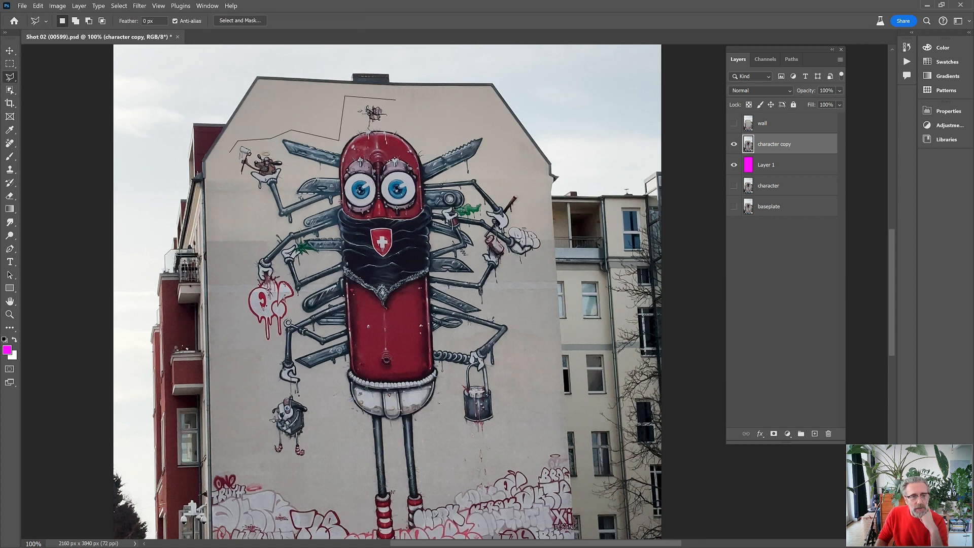
pyautogui.click(230, 151)
pyautogui.click(275, 217)
pyautogui.click(246, 261)
pyautogui.click(238, 317)
pyautogui.click(275, 466)
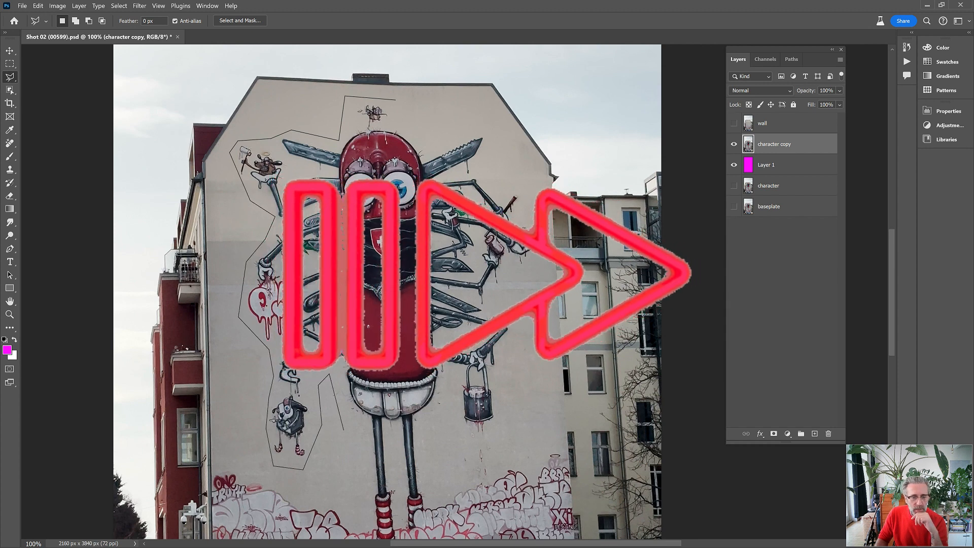
pyautogui.click(366, 515)
pyautogui.click(502, 362)
pyautogui.click(395, 100)
# - Try a Generative Fill with the prompt "remove background" on the outlined character, and undo it
pyautogui.click(320, 81)
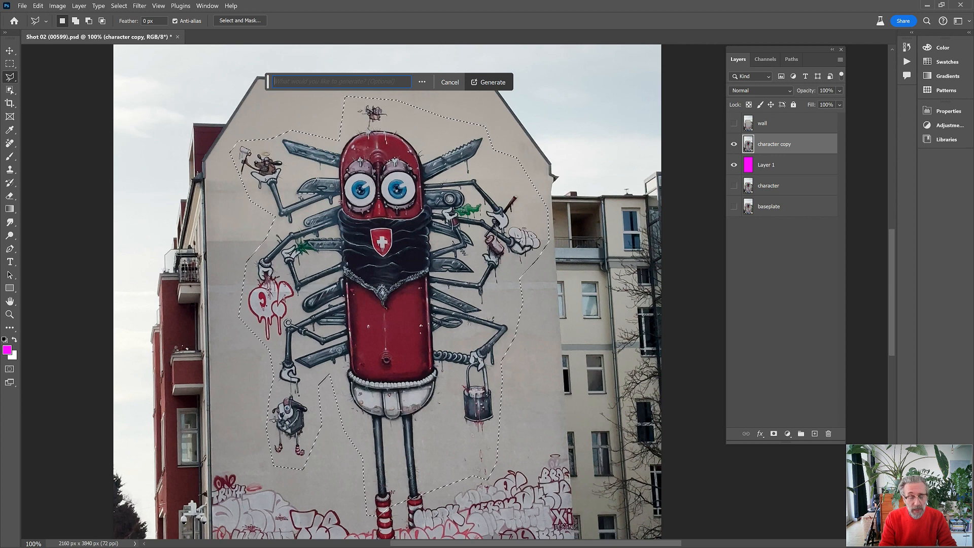
pyautogui.write('remove background')
pyautogui.press('Return')
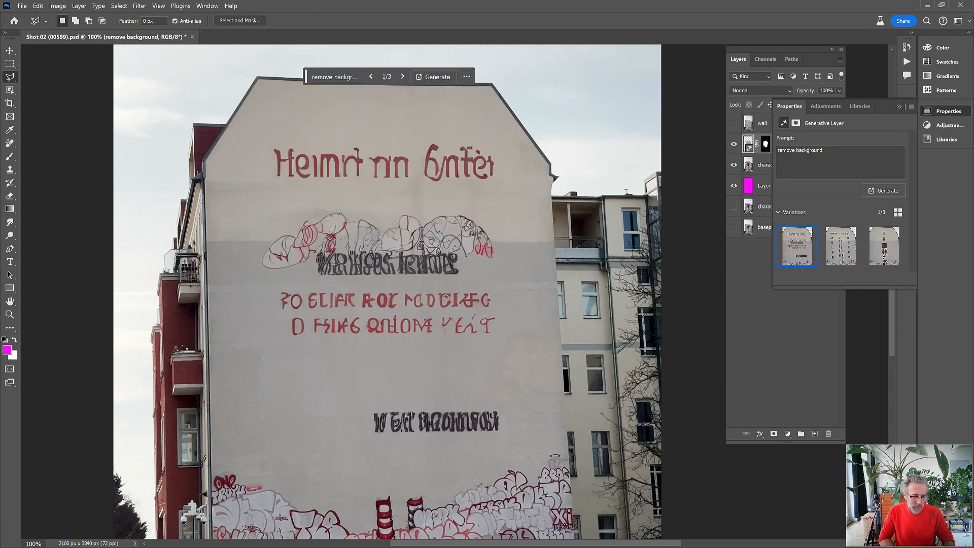
pyautogui.hotkey('ctrl', 'z')
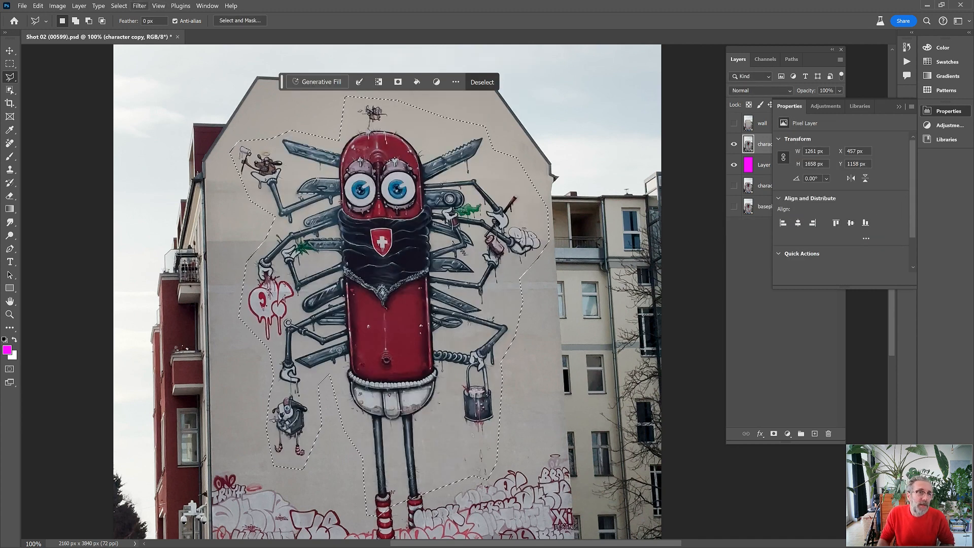
# - Deselect the character outline and collapse the layer properties
pyautogui.click(119, 6)
pyautogui.click(129, 25)
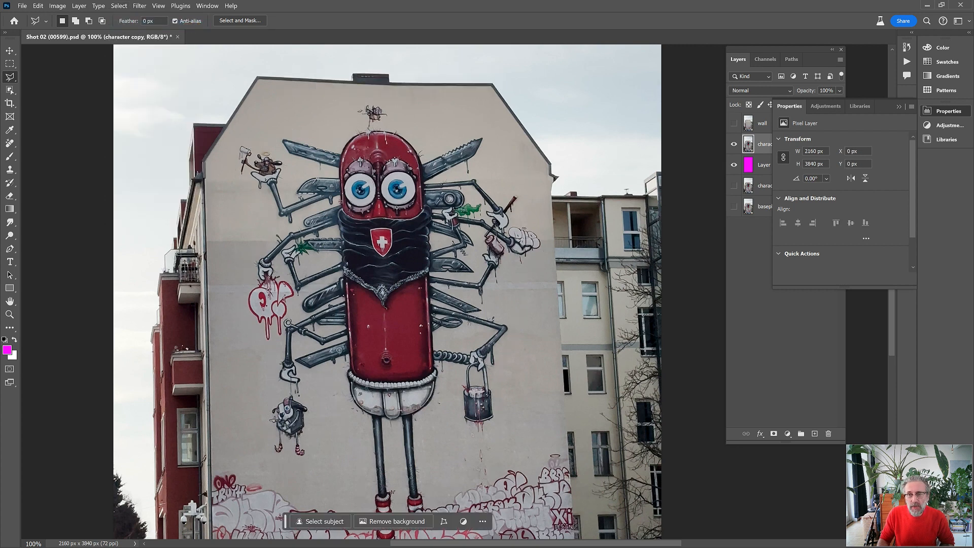
pyautogui.click(899, 106)
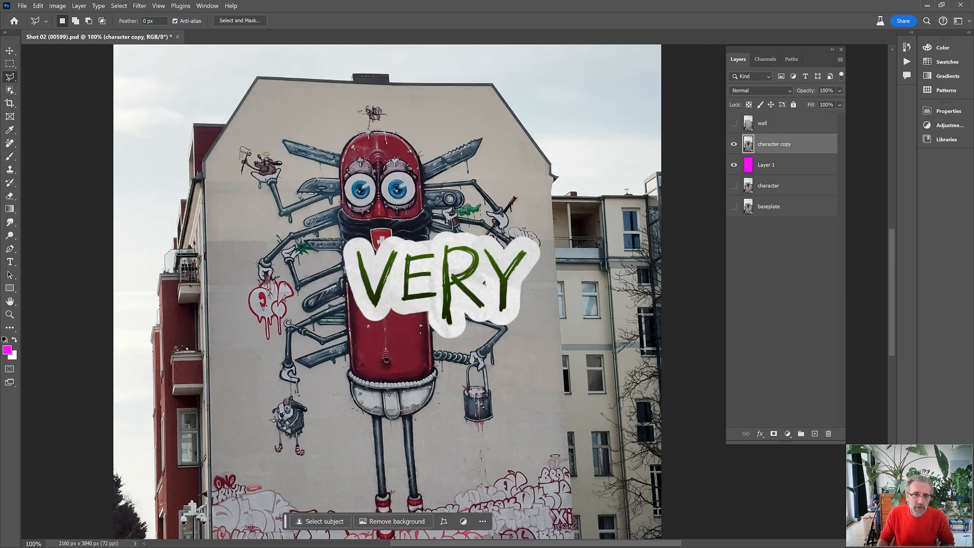
# - Try erasing the wall around the character's head with the Magic Eraser at tolerance 10, and undo it
pyautogui.click(10, 195)
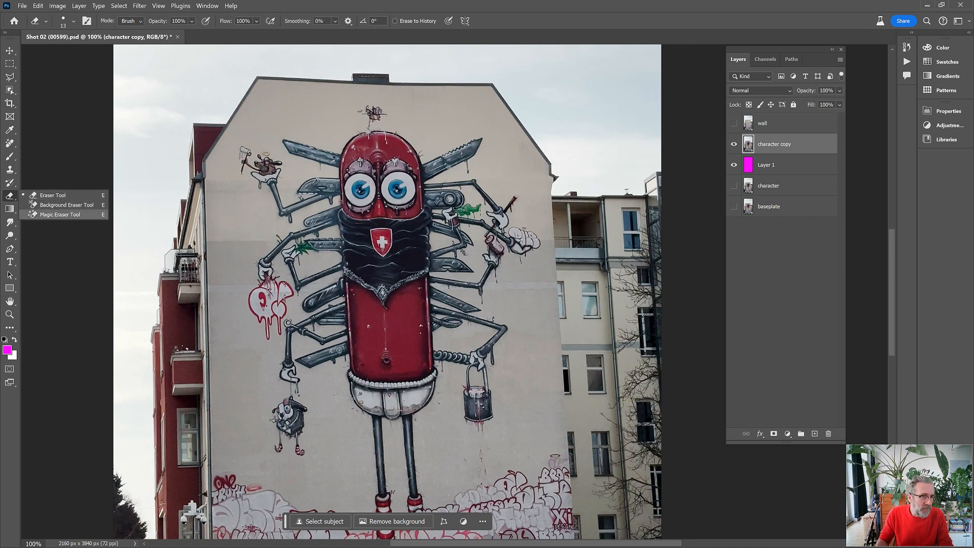
pyautogui.click(60, 214)
pyautogui.doubleClick(90, 21)
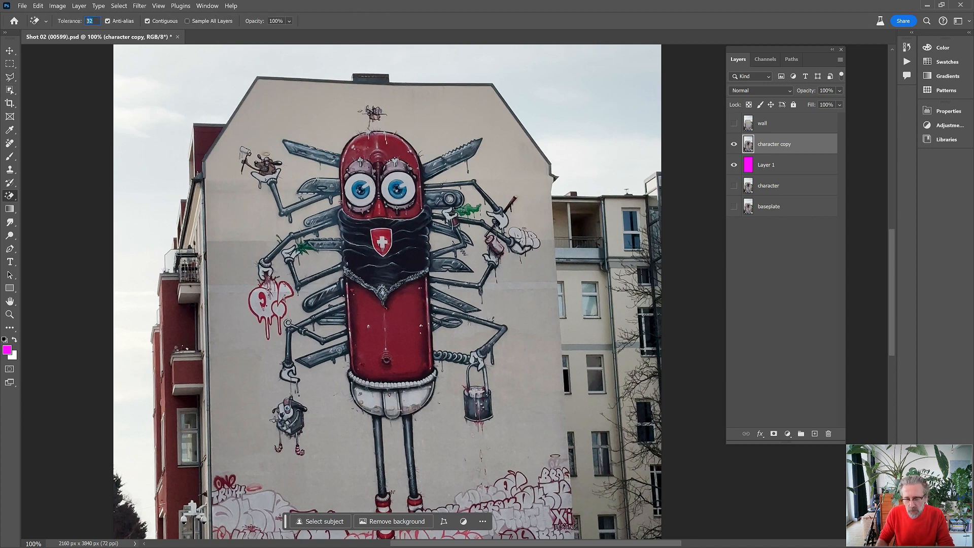
pyautogui.write('10')
pyautogui.press('Return')
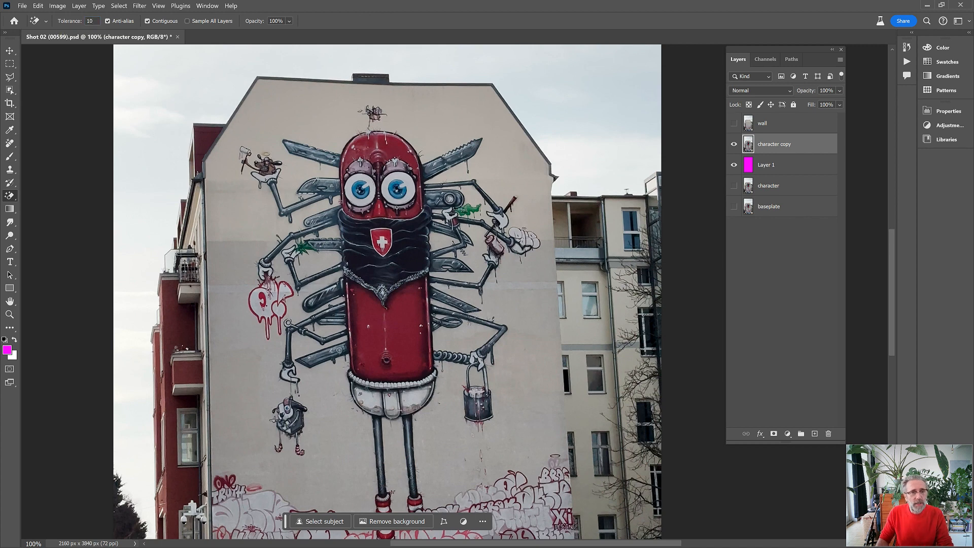
pyautogui.click(437, 121)
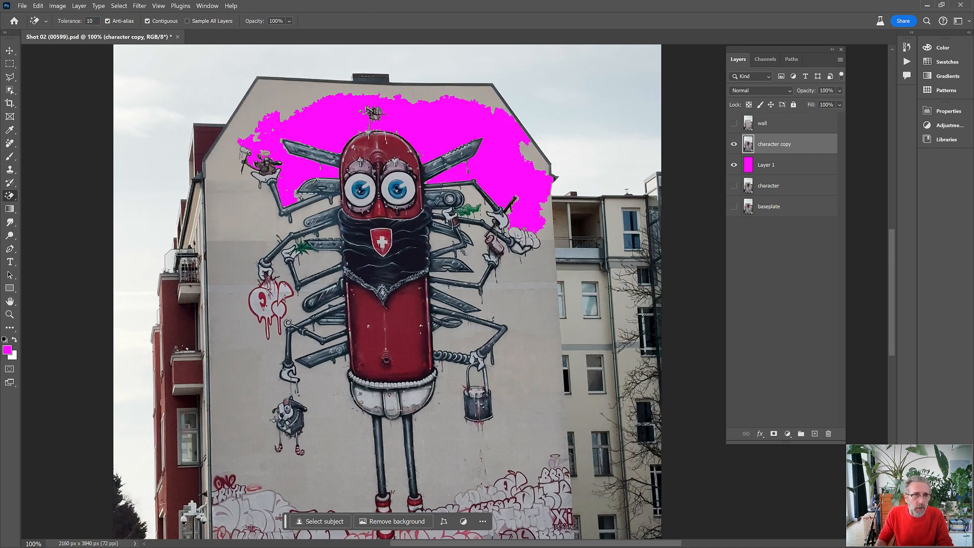
pyautogui.hotkey('ctrl', 'z')
# - Erase the wall around the character and in the gaps between its arms with the Magic Eraser at tolerance 30
pyautogui.write('30')
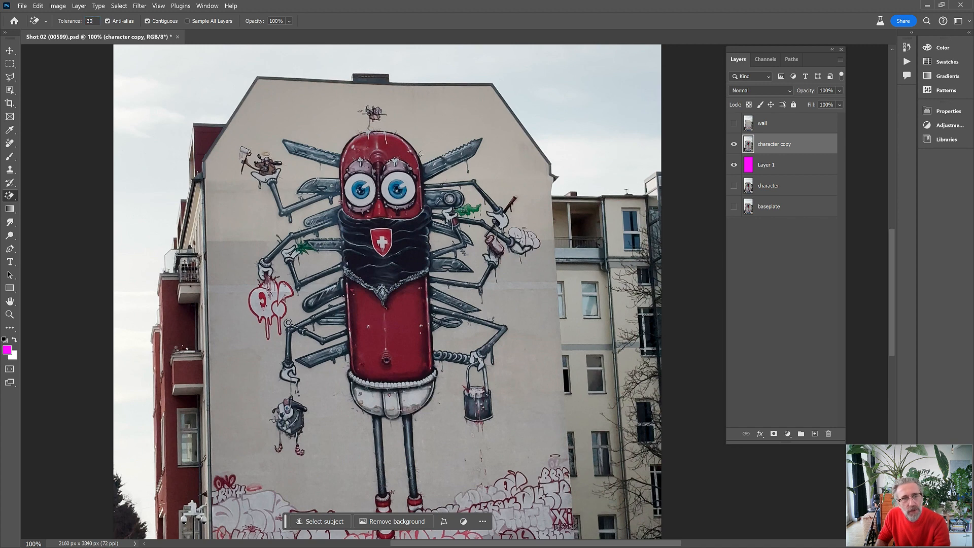
pyautogui.click(438, 121)
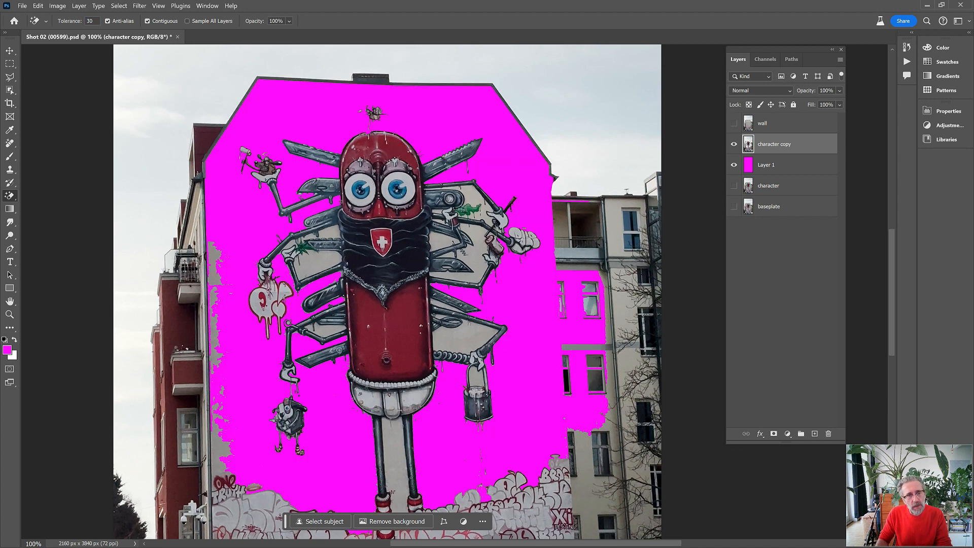
pyautogui.click(390, 266)
pyautogui.hotkey('ctrl', 'z')
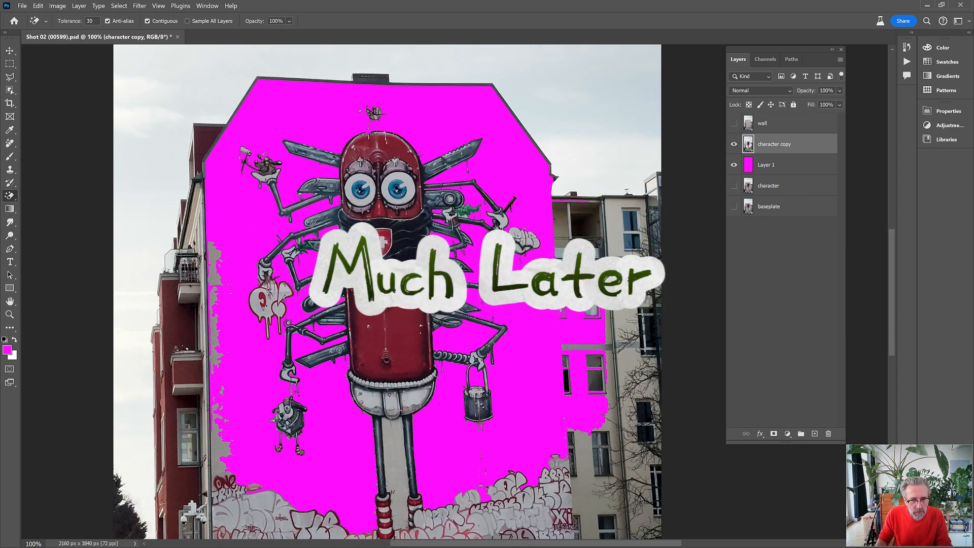
# - Clean the leftover wall edges around the character's arms and body with the Background Eraser at 50% tolerance, protecting the foreground color
pyautogui.press('z')
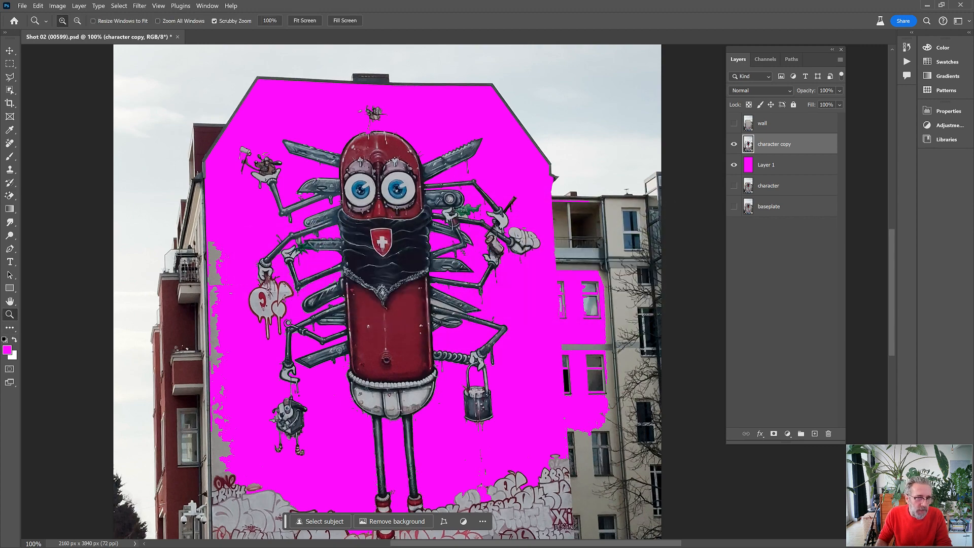
pyautogui.moveTo(298, 372); pyautogui.dragTo(373, 372)
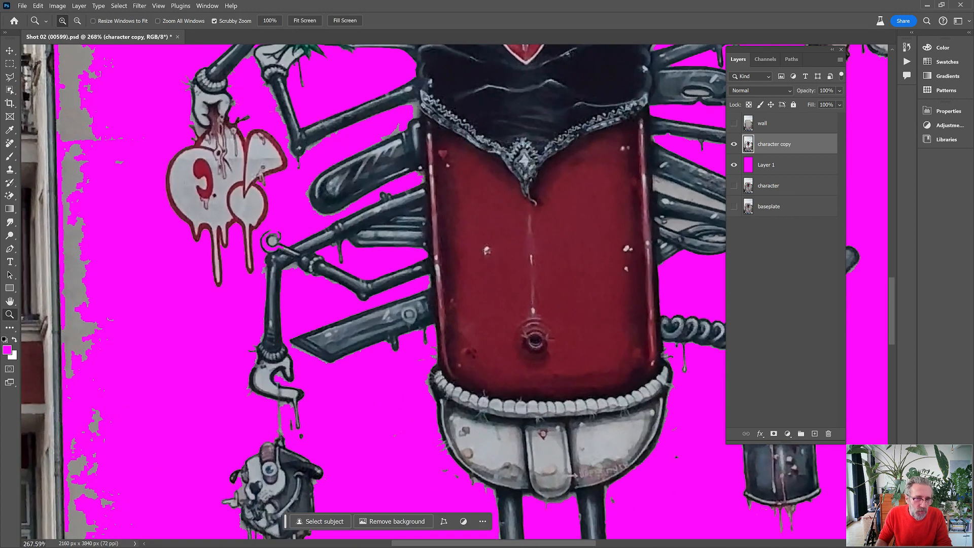
pyautogui.press('e')
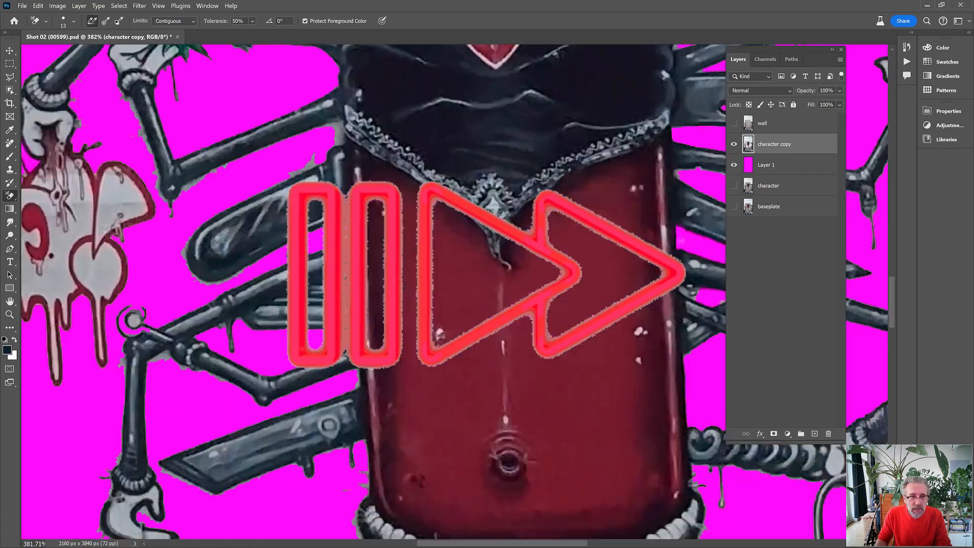
# - Clear the leftover building beside the character with a rectangular selection on the character copy layer
pyautogui.hotkey('ctrl', '0')
pyautogui.press('m')
pyautogui.moveTo(599, 132); pyautogui.dragTo(528, 358)
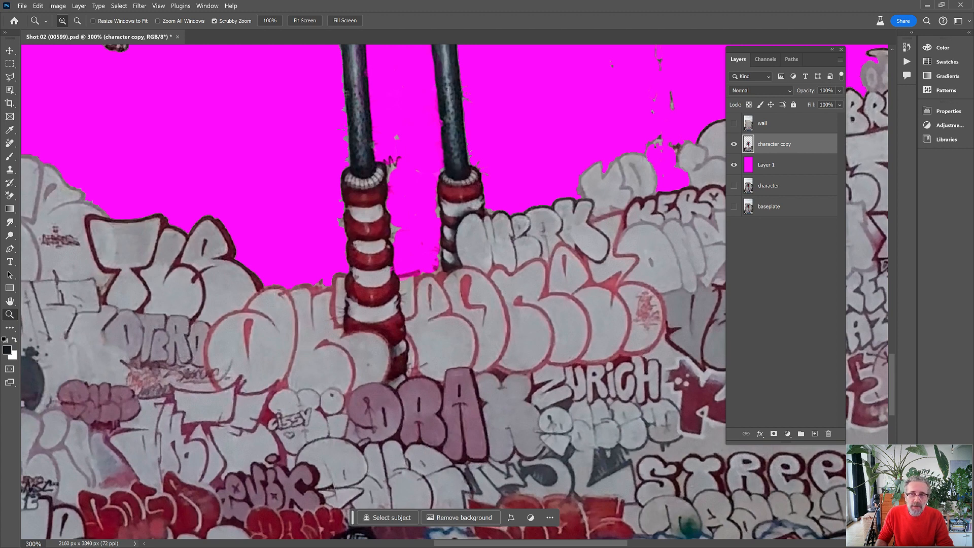
# - Erase the graffiti around the character's striped socks with the Background Eraser
pyautogui.click(10, 196)
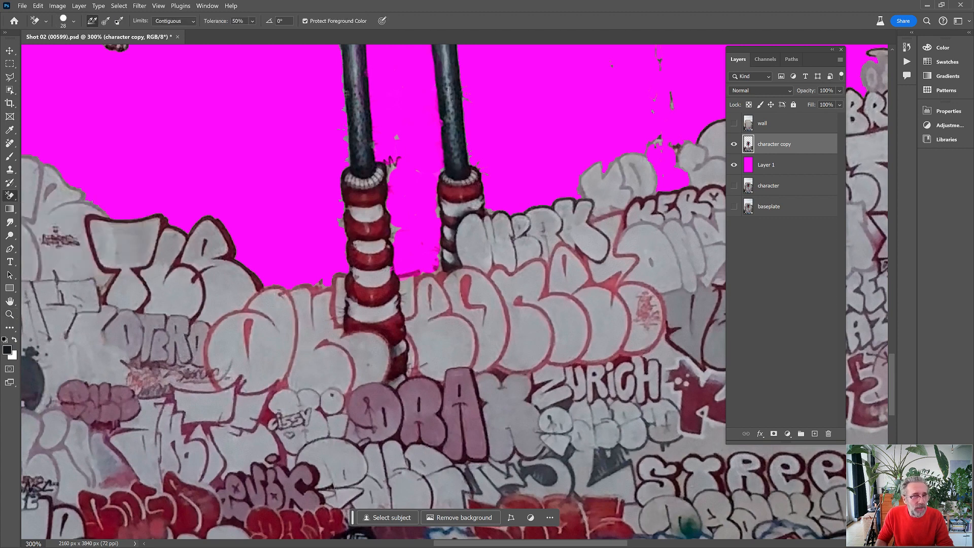
pyautogui.click(10, 196)
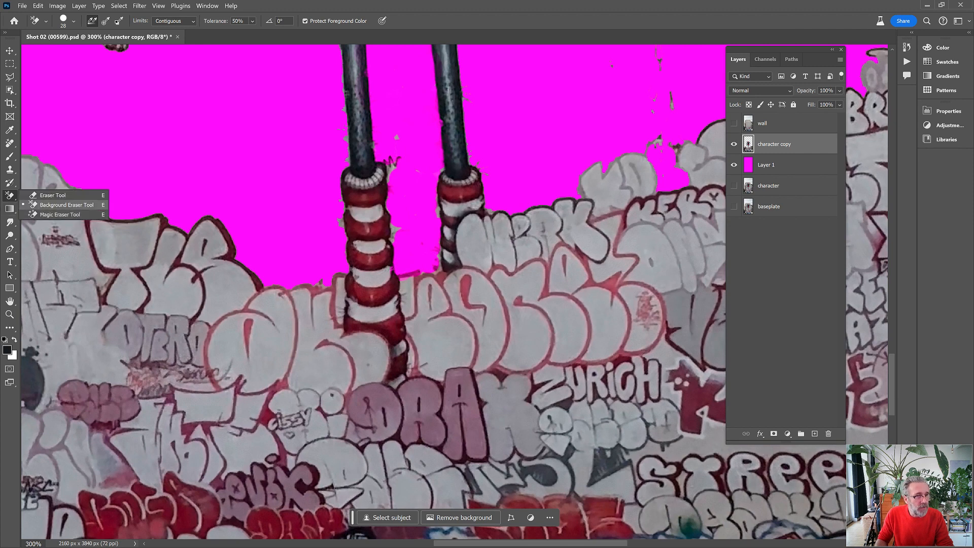
pyautogui.click(66, 205)
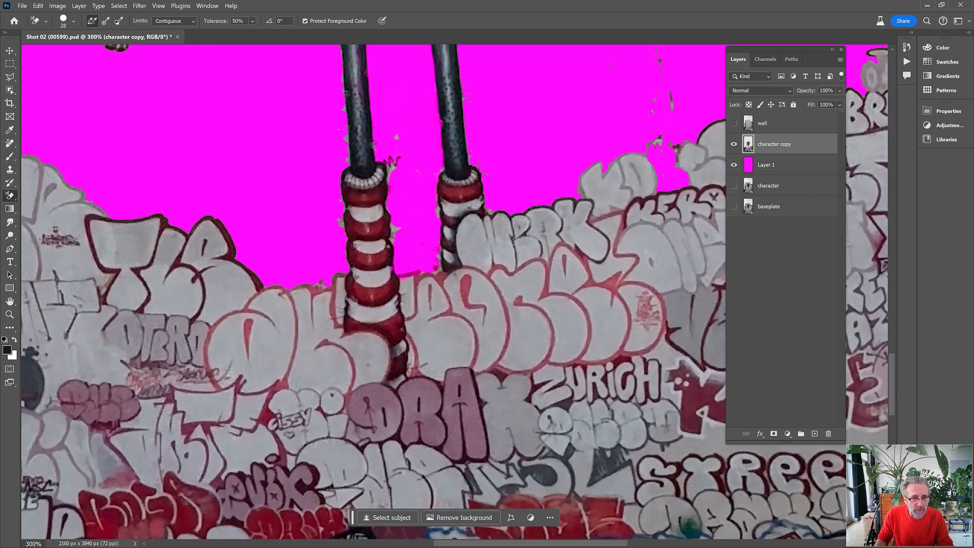
pyautogui.moveTo(337, 274); pyautogui.dragTo(337, 327)
pyautogui.hotkey('ctrl', 'z')
pyautogui.moveTo(337, 277); pyautogui.dragTo(337, 320)
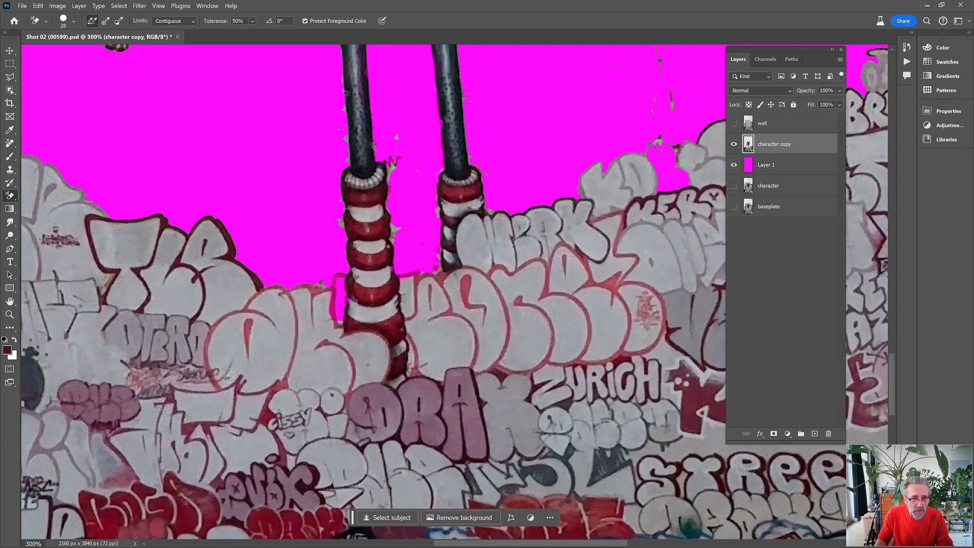
pyautogui.moveTo(409, 279)
pyautogui.mouseDown()
pyautogui.moveTo(415, 369)
pyautogui.moveTo(415, 352)
pyautogui.mouseUp()
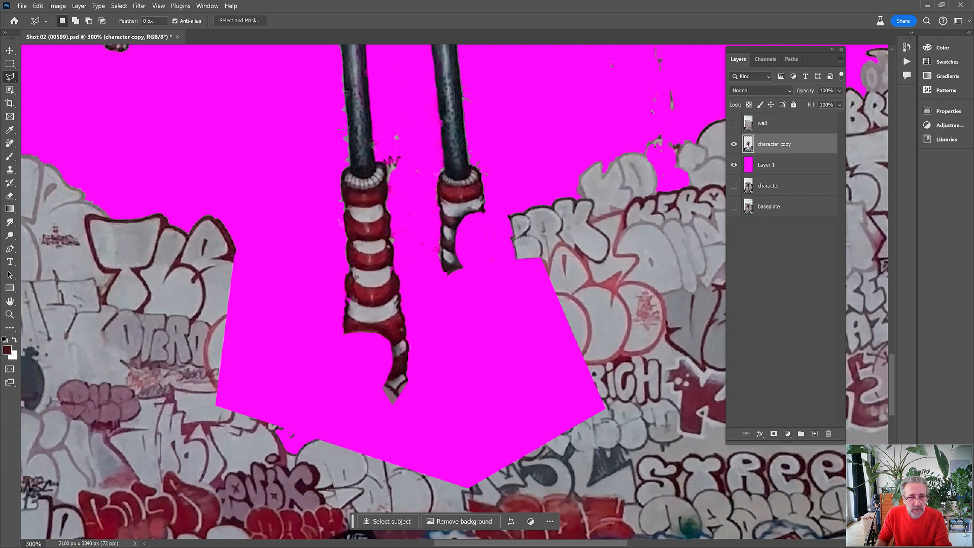
# - Cut away the grey tip below the longer striped sock with a Polygonal Lasso selection, and deselect
pyautogui.press('space')
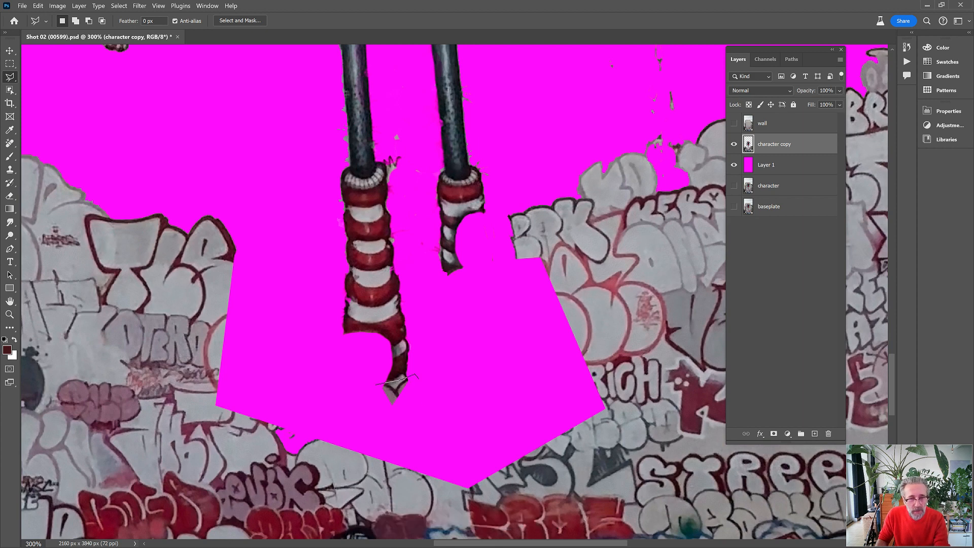
pyautogui.click(416, 375)
pyautogui.click(426, 409)
pyautogui.click(374, 382)
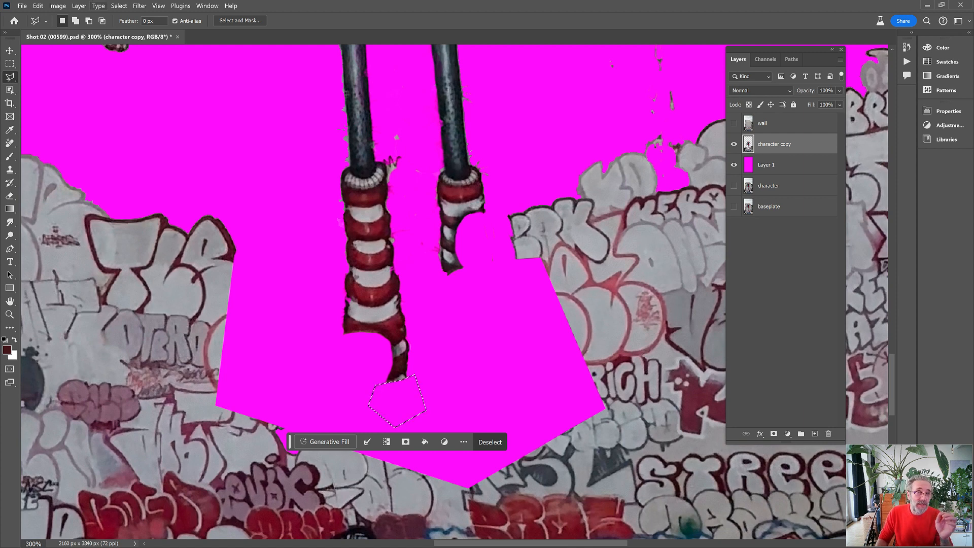
pyautogui.click(119, 5)
pyautogui.click(127, 25)
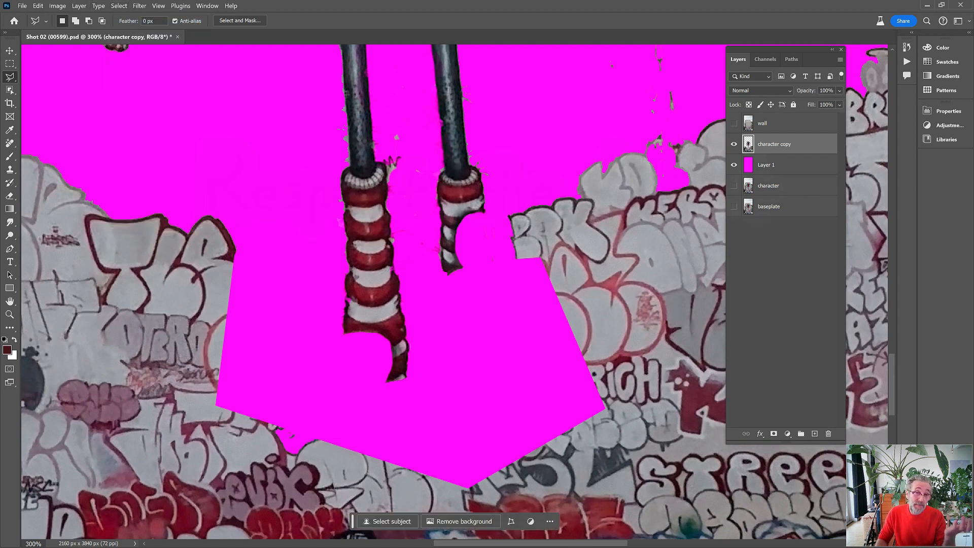
# - Copy the middle stripes of the longer sock to a new layer and move the copy down over the sock's broken end
pyautogui.click(10, 63)
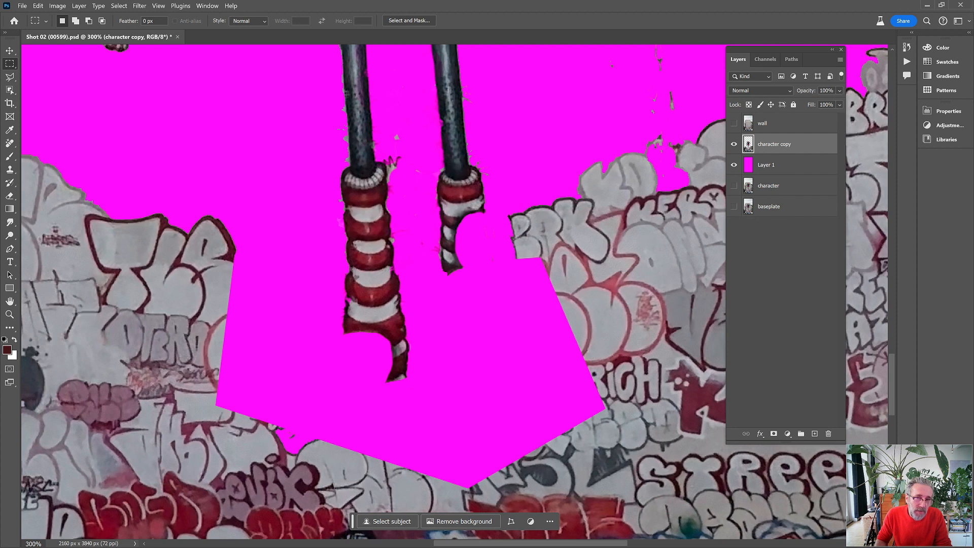
pyautogui.moveTo(326, 205); pyautogui.dragTo(411, 270)
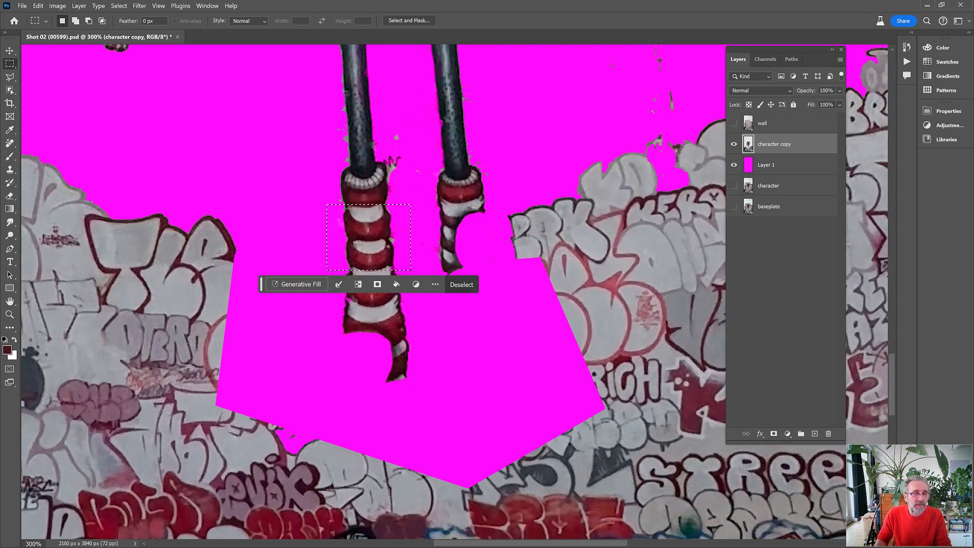
pyautogui.click(38, 6)
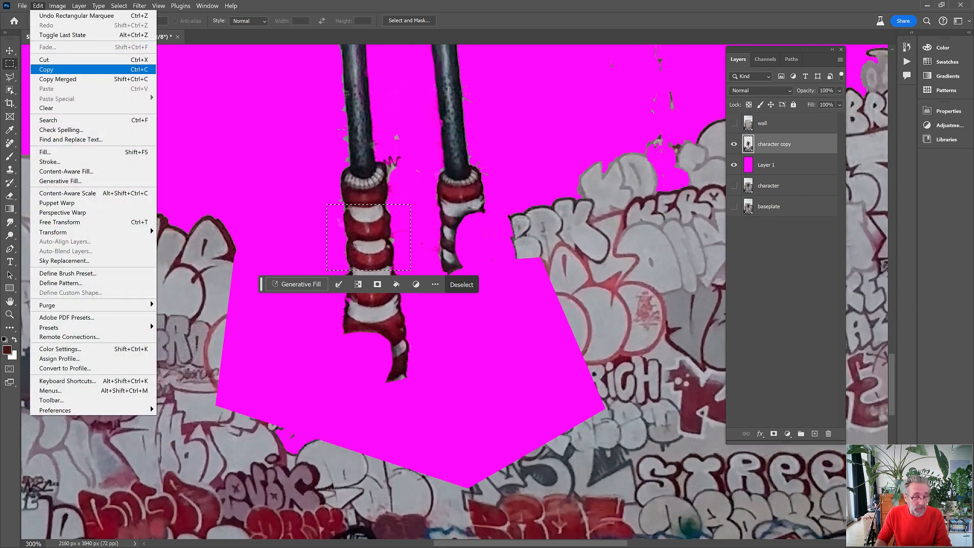
pyautogui.click(46, 69)
pyautogui.hotkey('ctrl', 'v')
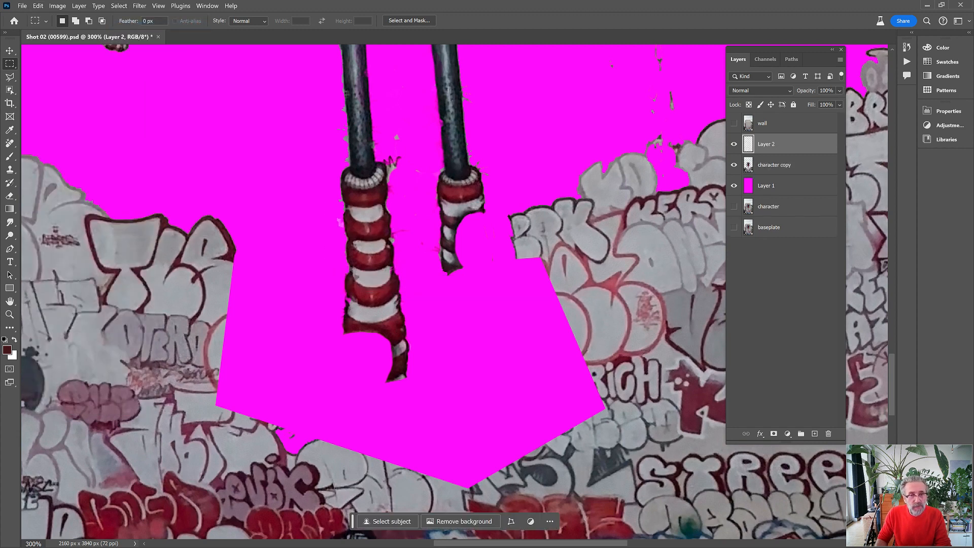
pyautogui.press('v')
pyautogui.moveTo(375, 211); pyautogui.dragTo(375, 307)
# - Enlarge the pasted stripes to about 128% width with Free Transform and align them with the stripes above
pyautogui.click(38, 6)
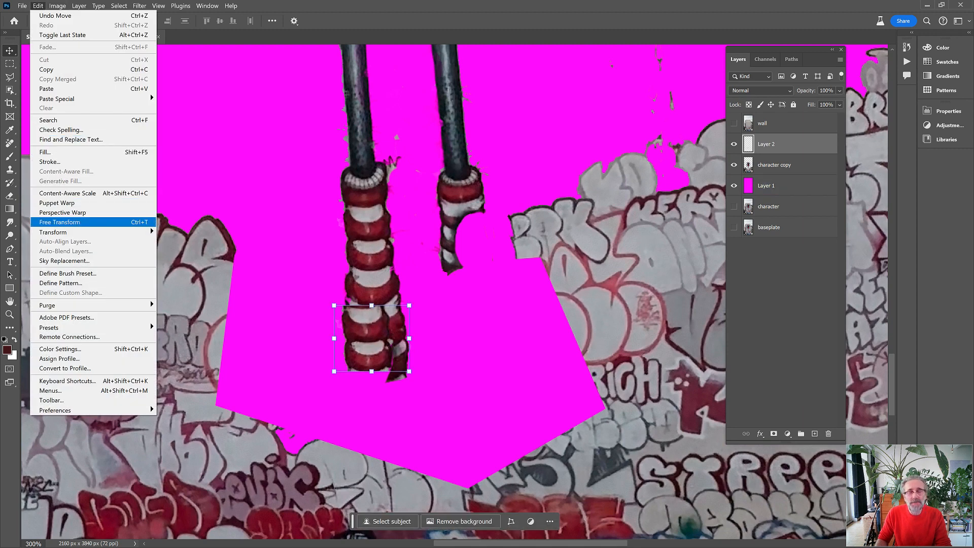
pyautogui.click(59, 222)
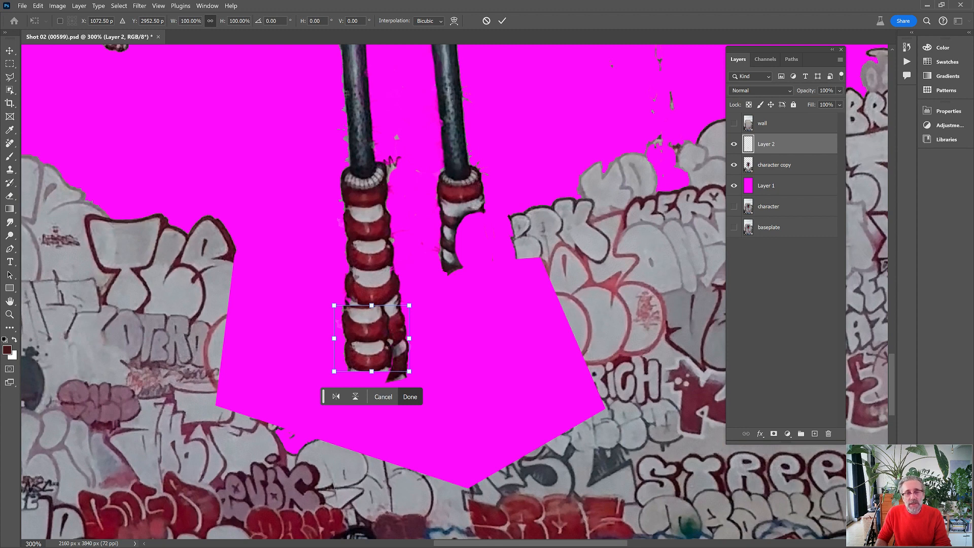
pyautogui.moveTo(410, 372); pyautogui.dragTo(431, 402)
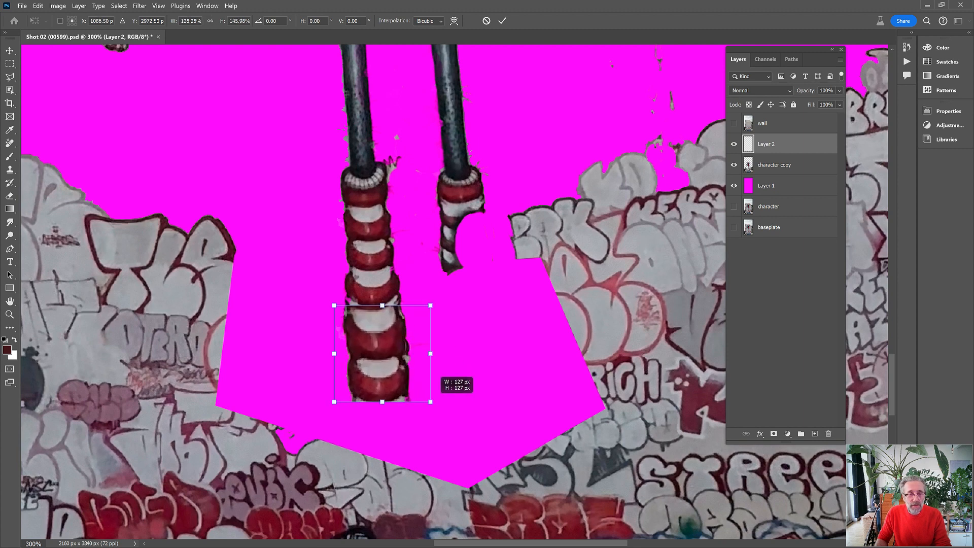
pyautogui.moveTo(363, 346)
pyautogui.mouseDown()
pyautogui.moveTo(363, 358)
pyautogui.moveTo(364, 344)
pyautogui.mouseUp()
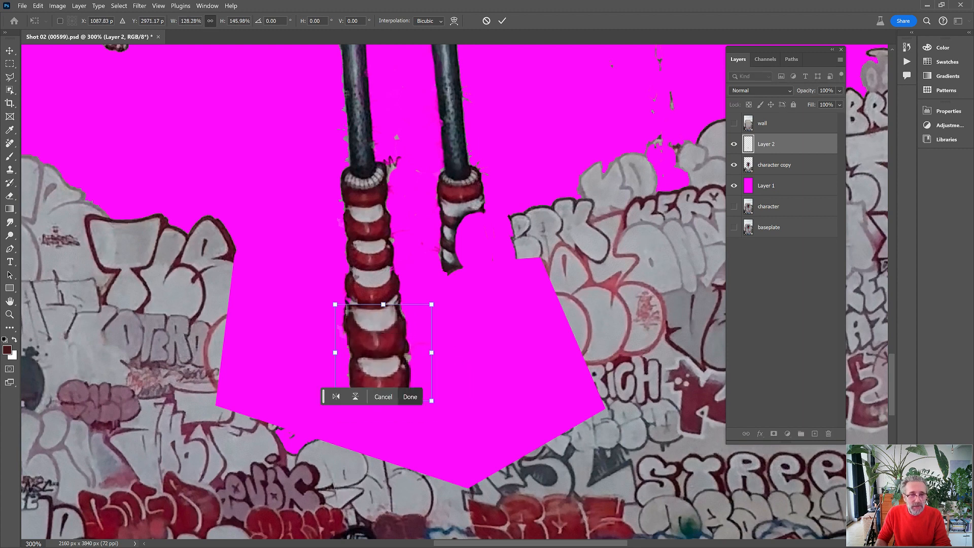
pyautogui.moveTo(383, 304)
pyautogui.mouseDown()
pyautogui.moveTo(383, 325)
pyautogui.moveTo(383, 302)
pyautogui.mouseUp()
pyautogui.press('Return')
# - Trim the rough edges around the pasted stripes with the Eraser
pyautogui.rightClick(10, 196)
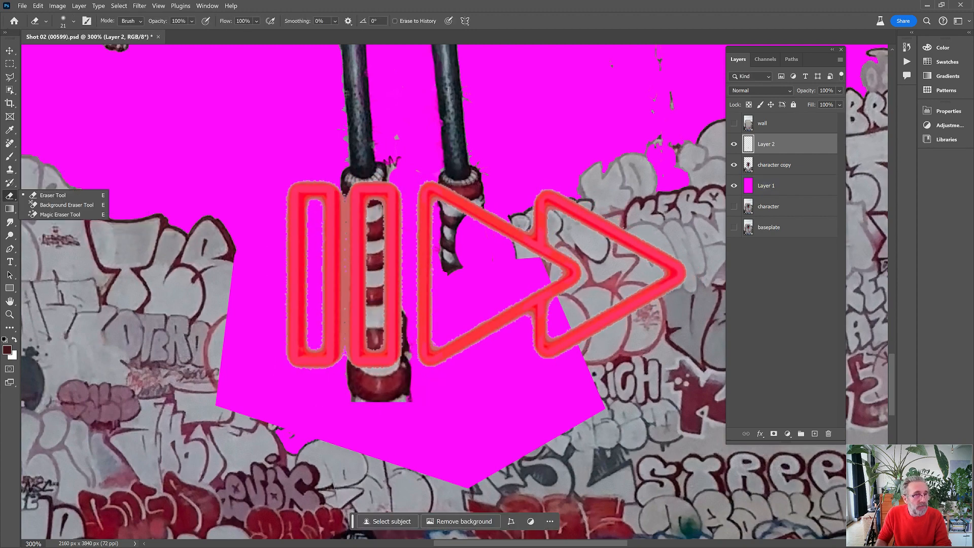
pyautogui.click(57, 196)
# - Merge the pasted stripes into the character copy layer and hide the magenta Layer 1
pyautogui.click(774, 165)
pyautogui.click(734, 185)
pyautogui.click(840, 59)
pyautogui.click(874, 290)
# - Copy the repaired striped sock to a new layer and move the copy over the other leg's broken sock
pyautogui.click(10, 63)
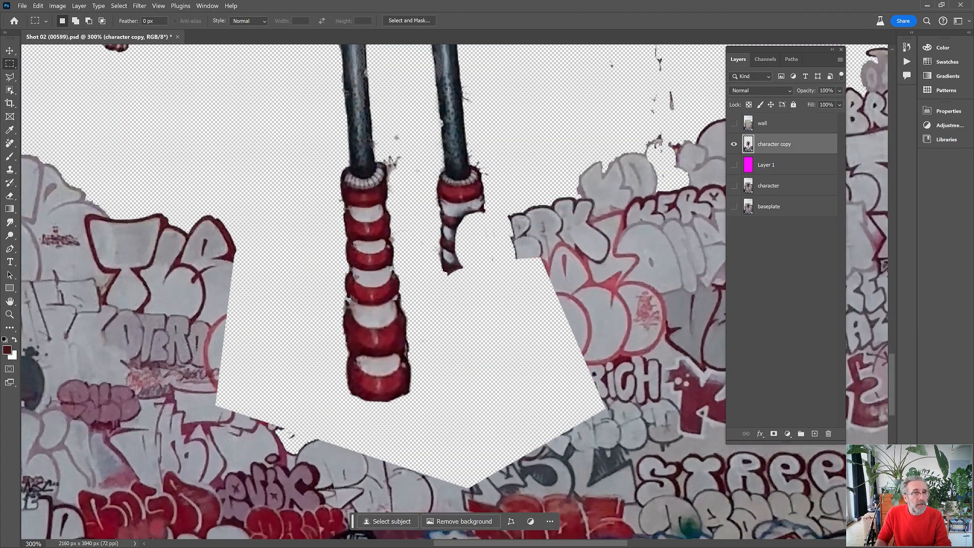
pyautogui.moveTo(304, 140); pyautogui.dragTo(426, 415)
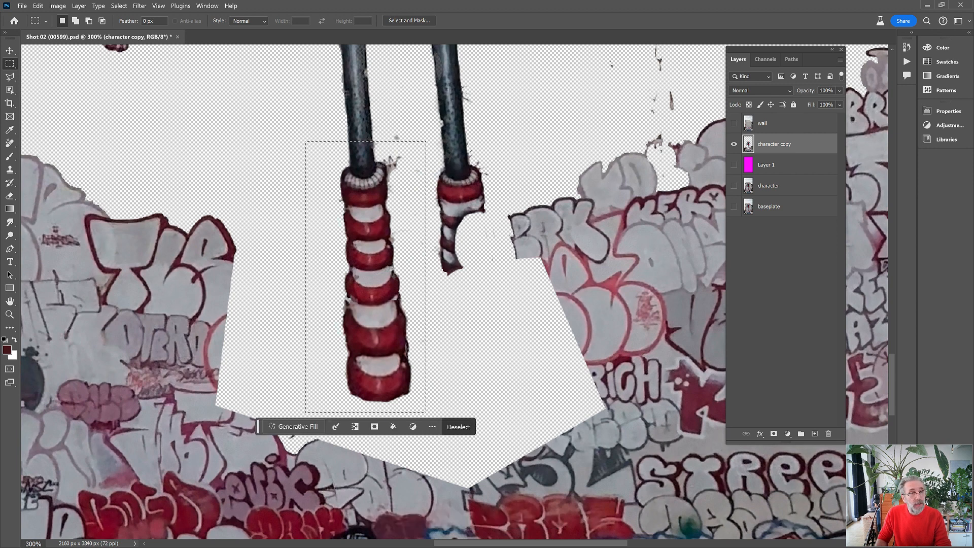
pyautogui.hotkey('ctrl', 'j')
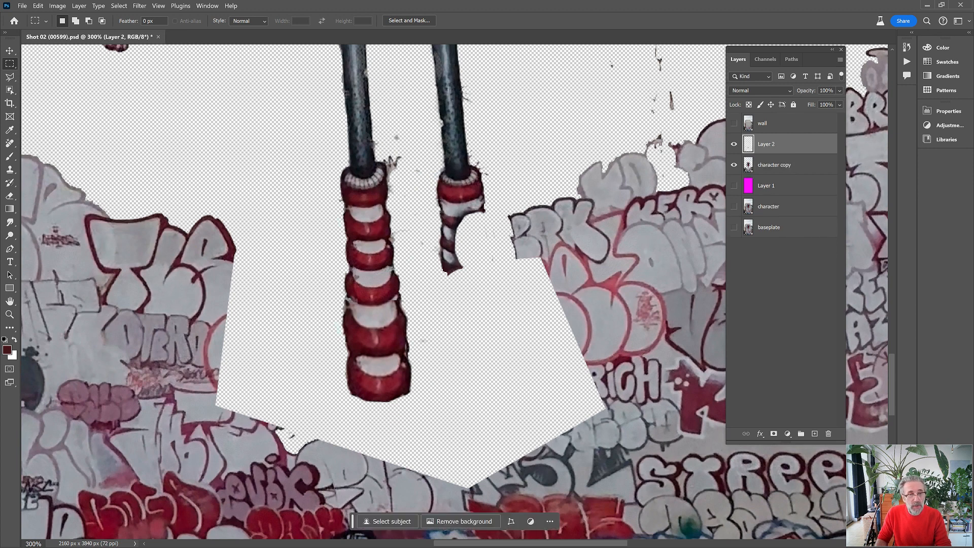
pyautogui.press('v')
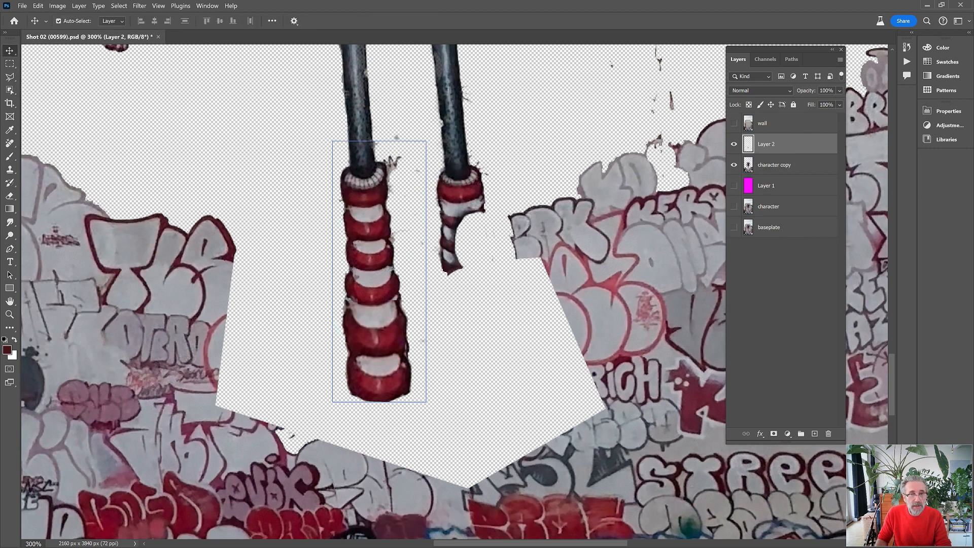
pyautogui.moveTo(381, 218); pyautogui.dragTo(476, 219)
# - Shrink the copied sock vertically with Free Transform to fit the shorter leg
pyautogui.hotkey('ctrl', 't')
pyautogui.moveTo(522, 402); pyautogui.dragTo(514, 345)
pyautogui.press('Return')
# - Erase the old sock remains and nearby graffiti around the shorter leg on the character copy layer
pyautogui.click(775, 165)
pyautogui.press('e')
pyautogui.moveTo(528, 200)
pyautogui.mouseDown()
pyautogui.moveTo(566, 322)
pyautogui.moveTo(470, 477)
pyautogui.mouseUp()
# - Outline the street scene and graffiti around and below the legs with the Polygonal Lasso, delete it from the character copy layer, and deselect
pyautogui.click(158, 6)
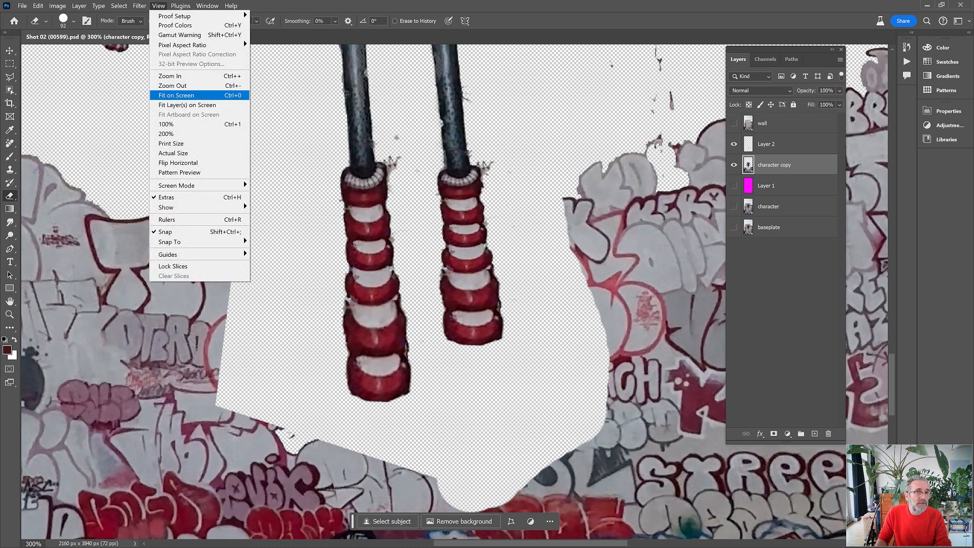
pyautogui.click(172, 95)
pyautogui.press('l')
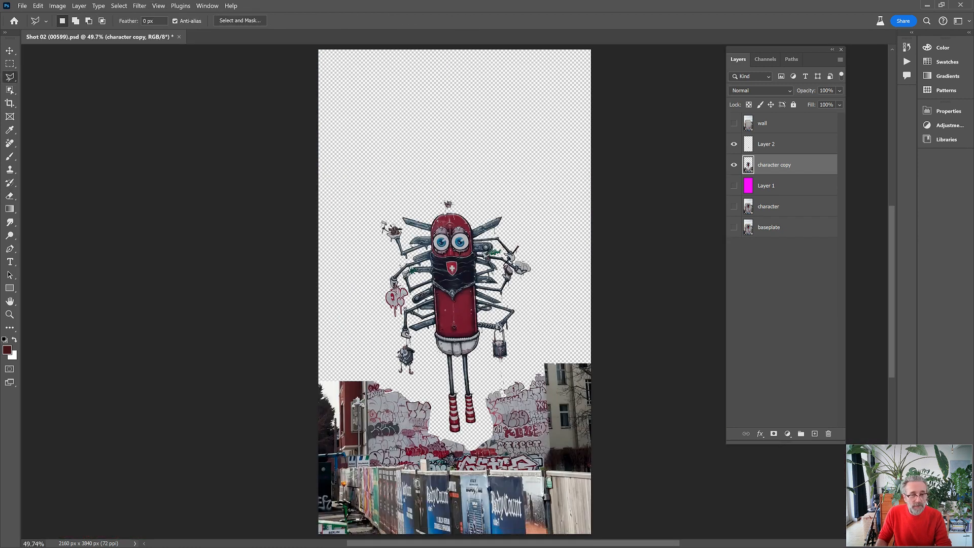
pyautogui.click(259, 332)
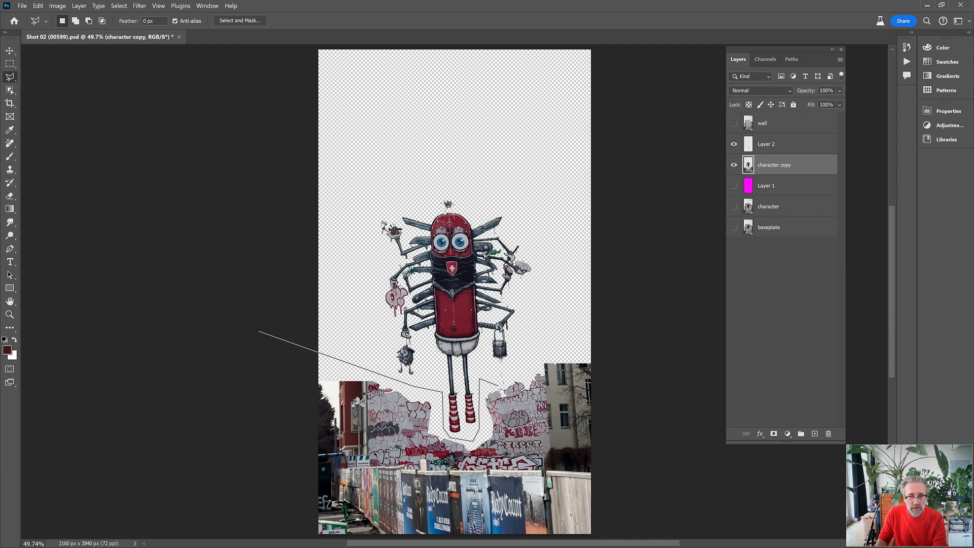
pyautogui.click(506, 387)
pyautogui.click(531, 337)
pyautogui.click(609, 329)
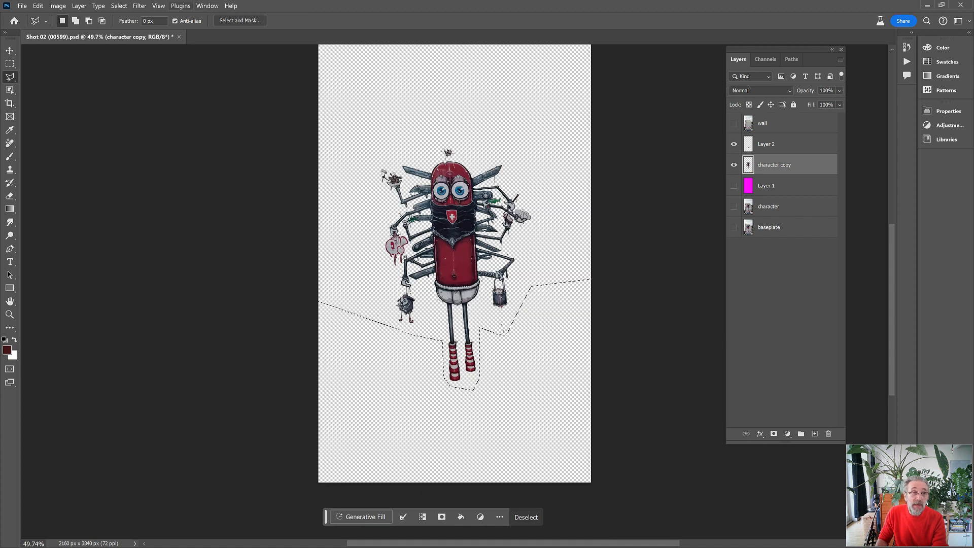
pyautogui.click(119, 5)
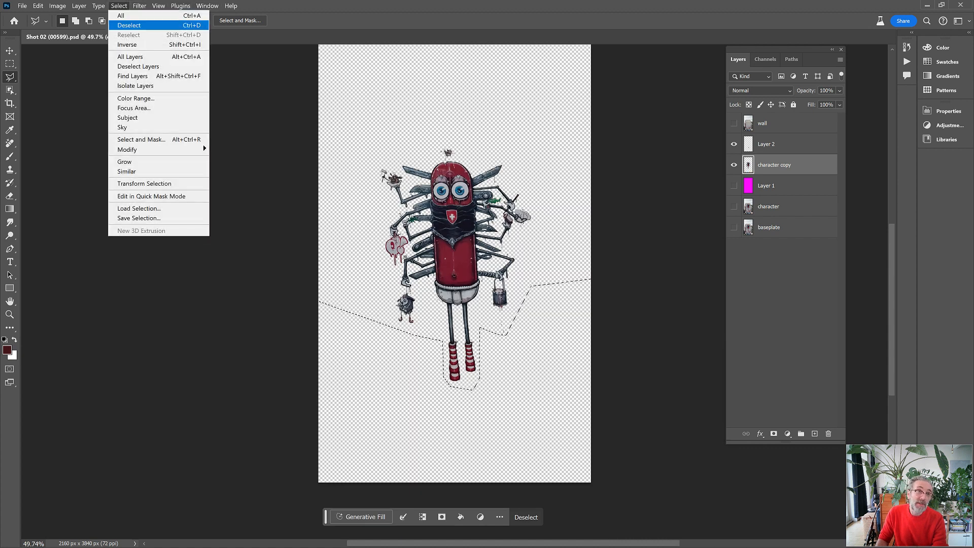
pyautogui.click(127, 25)
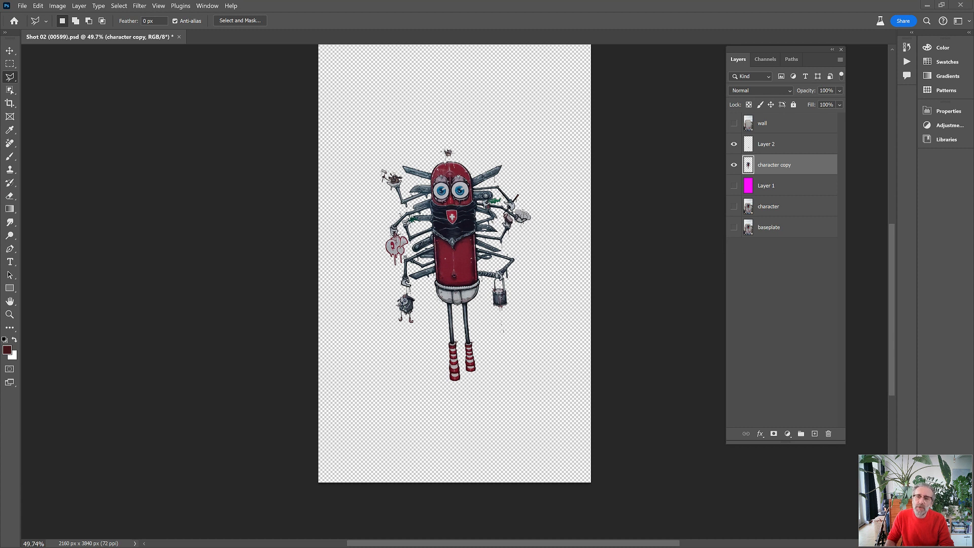
# - Merge the visible layers and rename the merged layer "swiss dude clean"
pyautogui.click(840, 59)
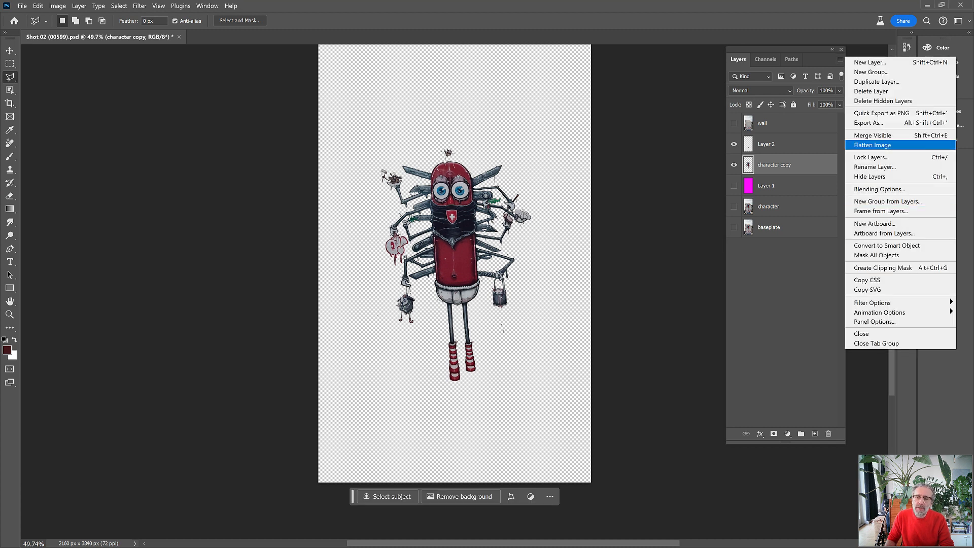
pyautogui.click(873, 135)
pyautogui.doubleClick(775, 144)
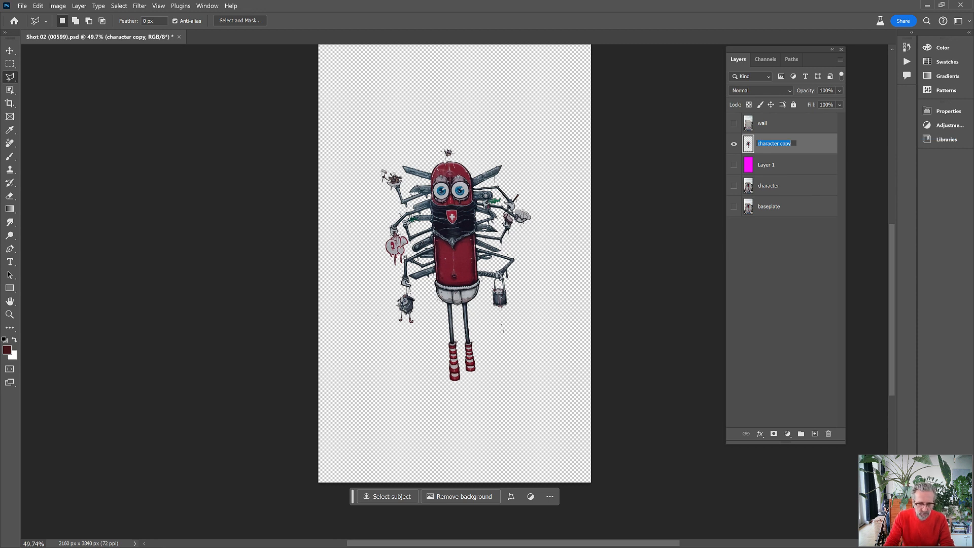
pyautogui.write('swiss')
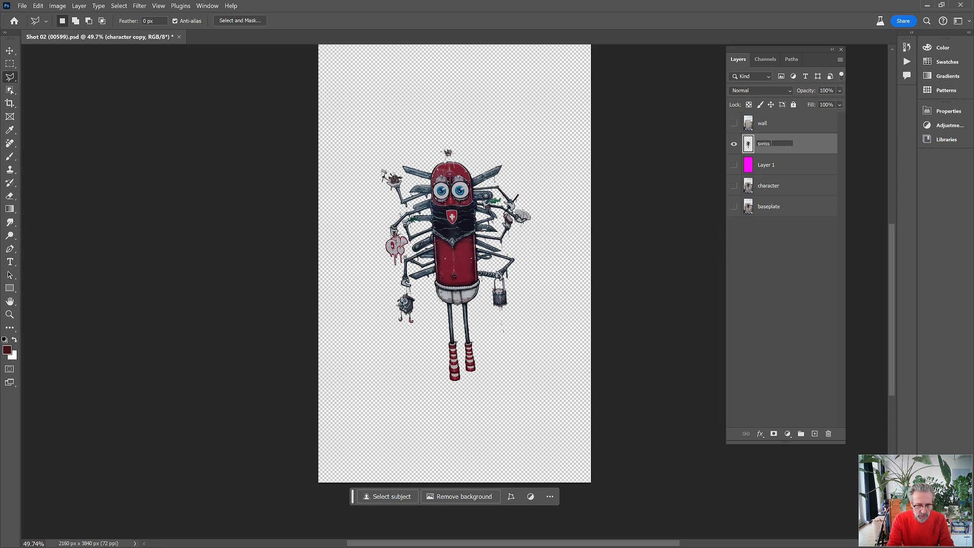
pyautogui.write(' dude c')
pyautogui.write('lean')
pyautogui.press('Return')
# - Duplicate the swiss dude clean layer and delete the upper arm and blades left of the head from the copy
pyautogui.moveTo(779, 144); pyautogui.dragTo(815, 434)
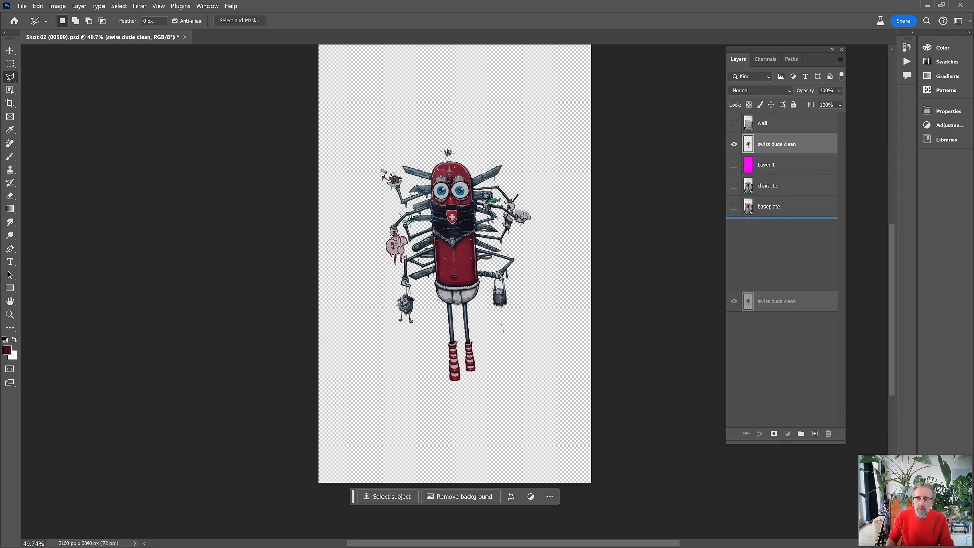
pyautogui.press('z')
pyautogui.doubleClick(442, 176)
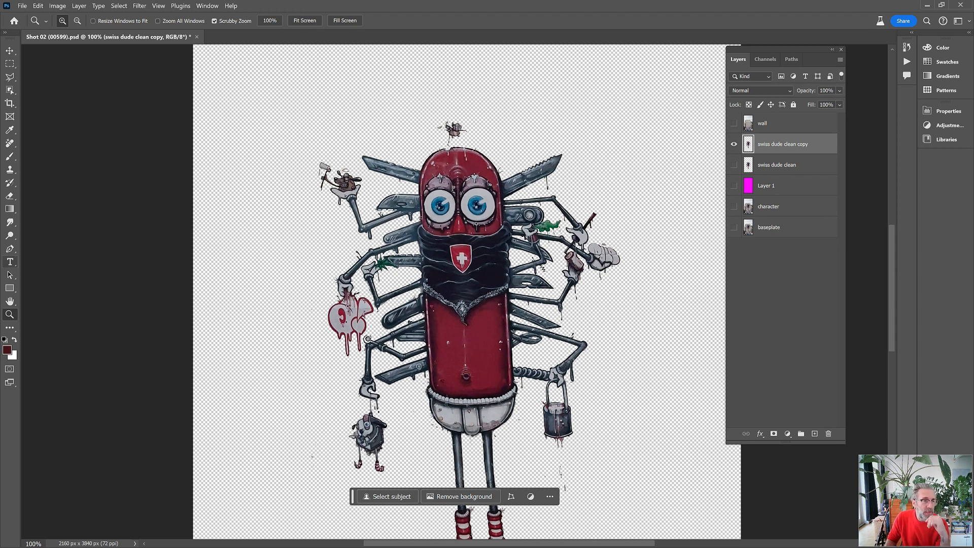
pyautogui.click(10, 76)
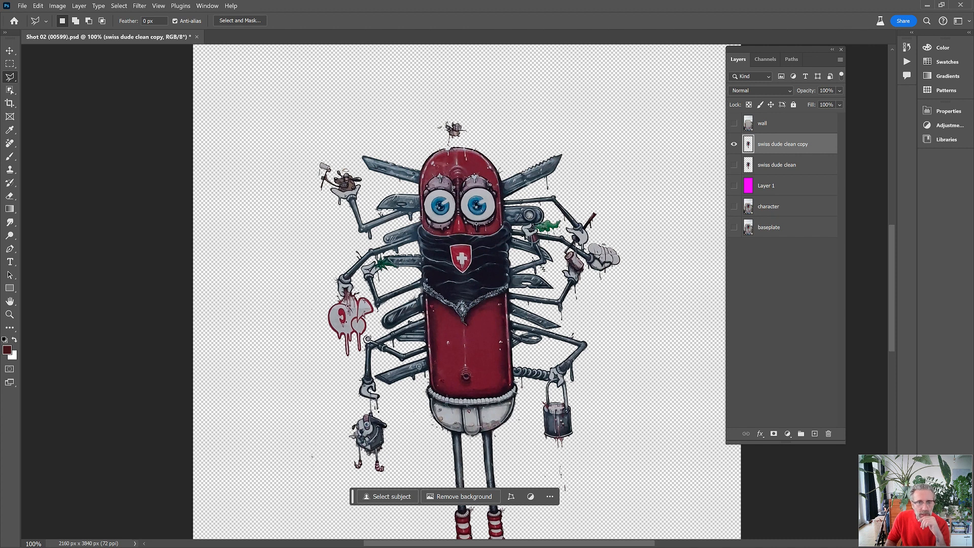
pyautogui.click(159, 5)
pyautogui.click(169, 135)
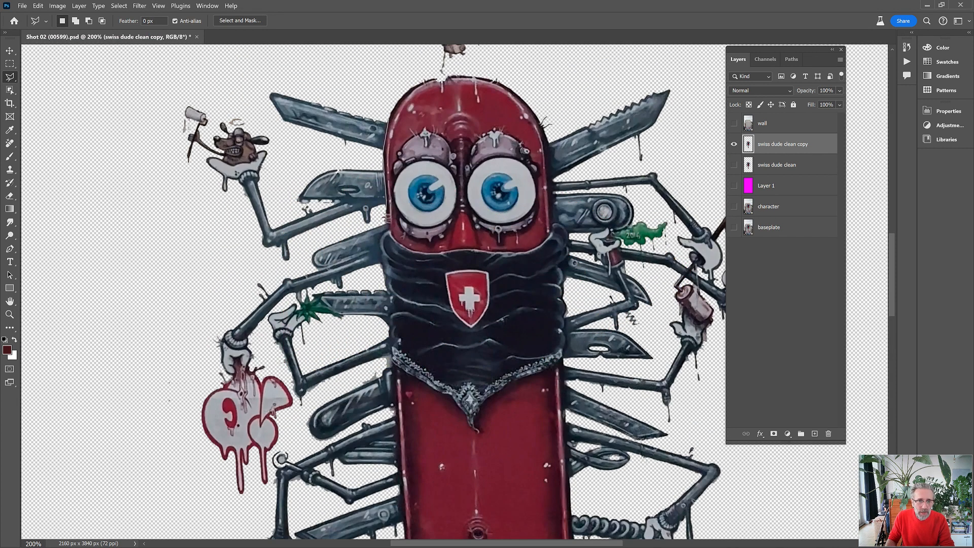
pyautogui.moveTo(390, 229)
pyautogui.mouseDown()
pyautogui.moveTo(328, 233)
pyautogui.moveTo(295, 263)
pyautogui.moveTo(249, 279)
pyautogui.moveTo(149, 164)
pyautogui.moveTo(320, 72)
pyautogui.moveTo(389, 117)
pyautogui.mouseUp()
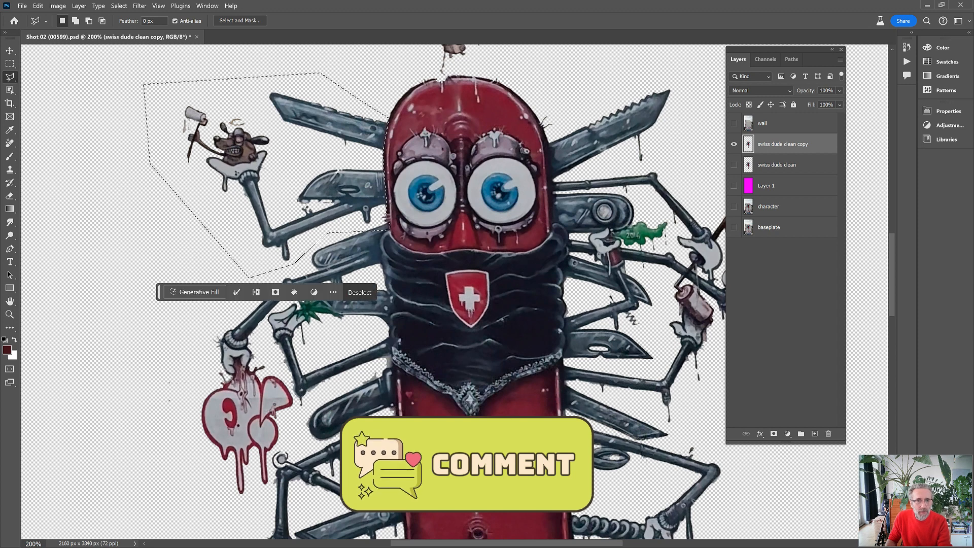
pyautogui.press('Delete')
pyautogui.hotkey('ctrl', 'd')
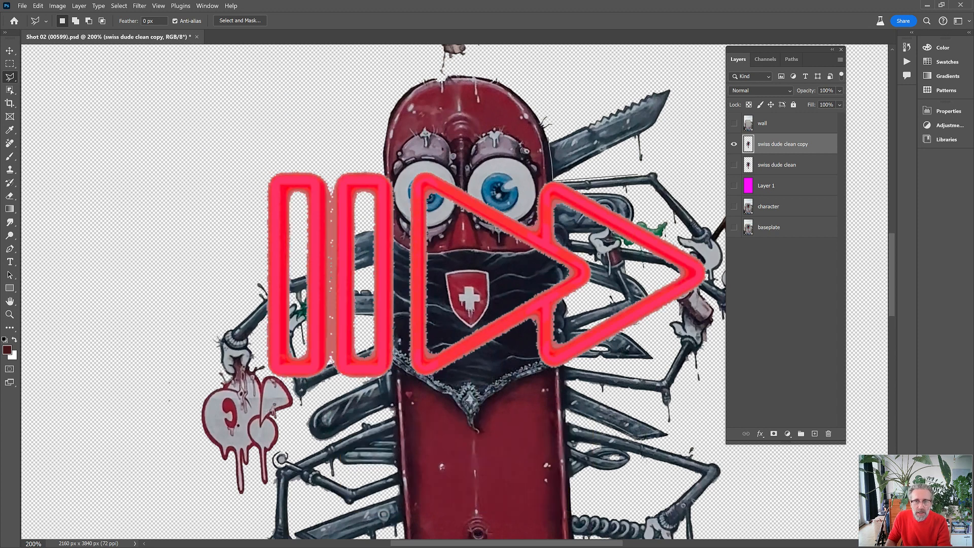
# - Lasso and delete the remaining arms, blades and hanging objects left of the body on the swiss dude clean copy layer
pyautogui.scroll(-2, 456, 285)
pyautogui.click(222, 515)
pyautogui.click(120, 171)
pyautogui.press('Delete')
pyautogui.hotkey('ctrl', 'd')
# - Lasso along the right edge of the body and delete the adjoining arms and blades from the swiss dude clean copy layer
pyautogui.click(555, 166)
pyautogui.click(569, 176)
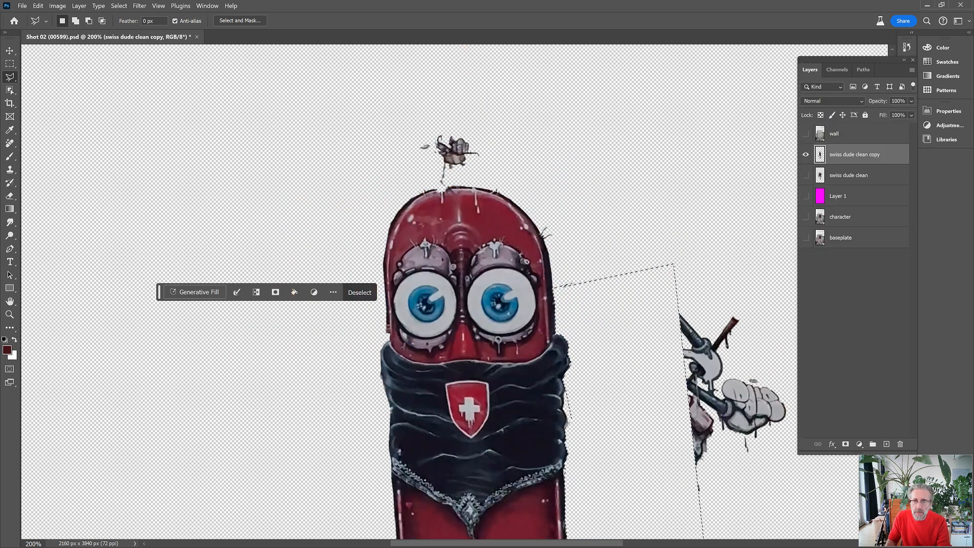
pyautogui.scroll(-1, 508, 284)
pyautogui.press('Delete')
# - Lasso and delete the leftover hands and arm fragments right of the body, leaving only the body and legs
pyautogui.click(685, 178)
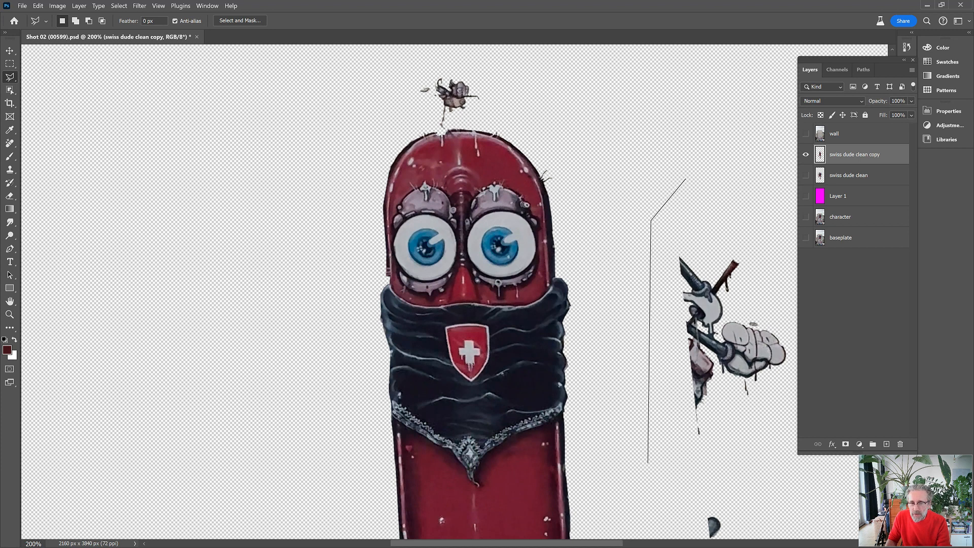
pyautogui.click(648, 463)
pyautogui.click(742, 459)
pyautogui.click(788, 389)
pyautogui.click(786, 283)
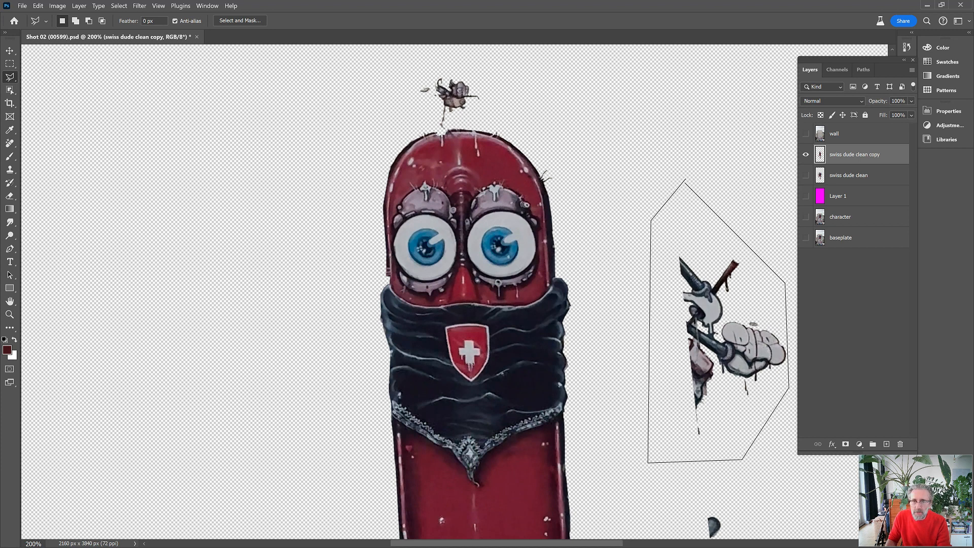
pyautogui.click(685, 180)
pyautogui.scroll(-3, 685, 179)
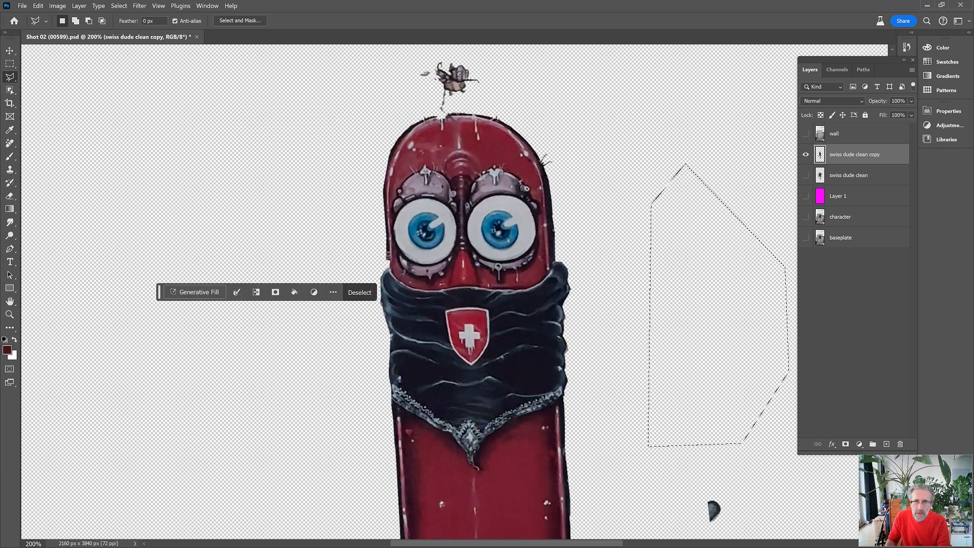
pyautogui.scroll(-5, 685, 180)
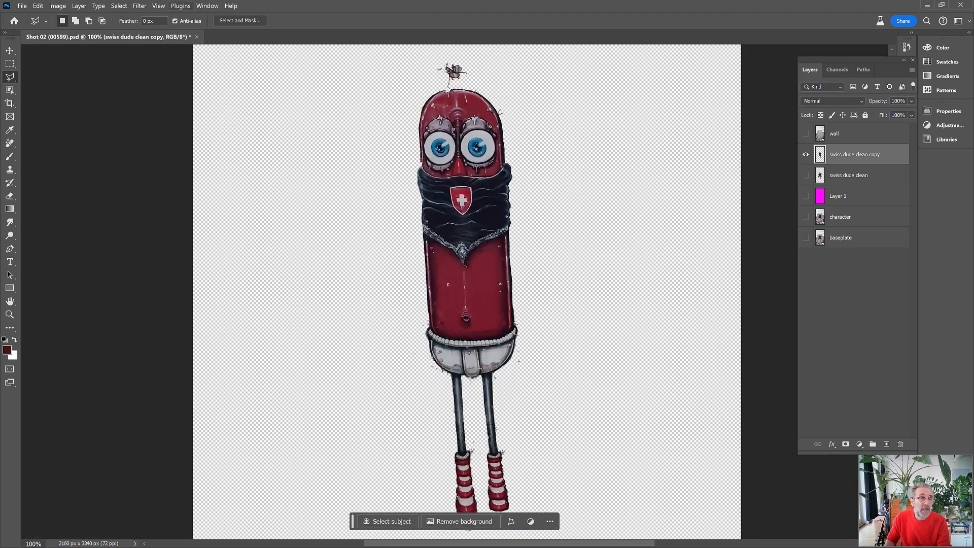
# - Load the outline of the armless body on the swiss dude clean copy layer as a selection
pyautogui.click(159, 6)
pyautogui.click(177, 95)
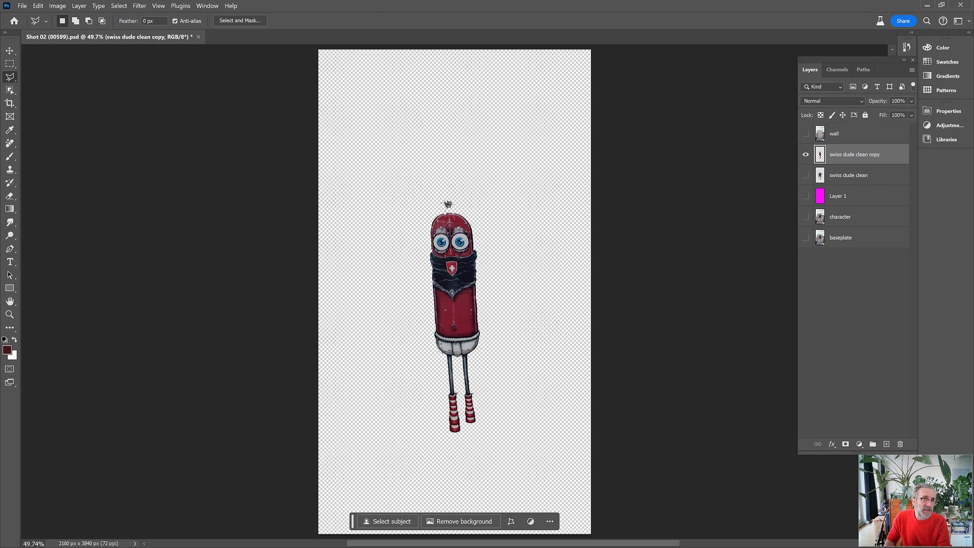
pyautogui.click(118, 5)
pyautogui.click(147, 208)
pyautogui.press('Return')
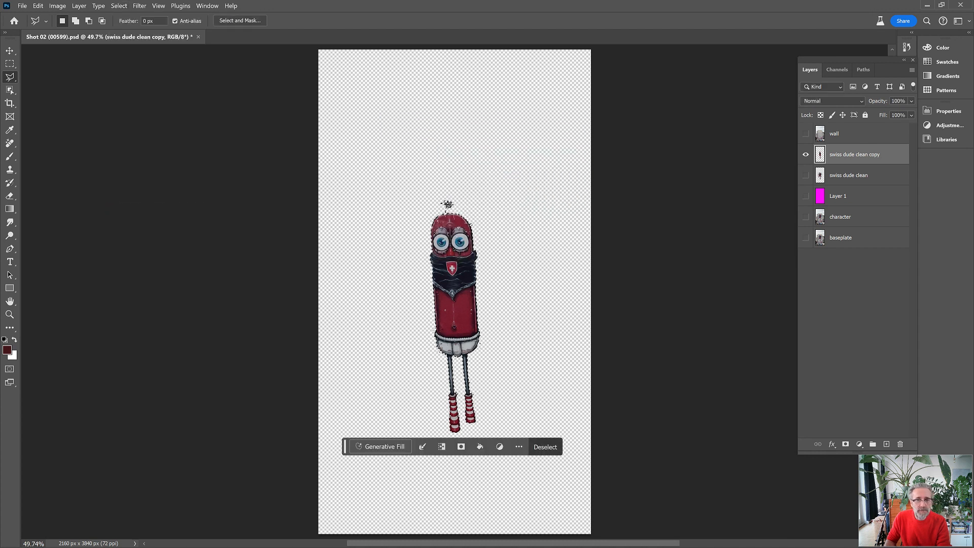
# - Hide the body layer, duplicate swiss dude clean, delete the selected body area from the visible duplicate, and deselect
pyautogui.click(806, 154)
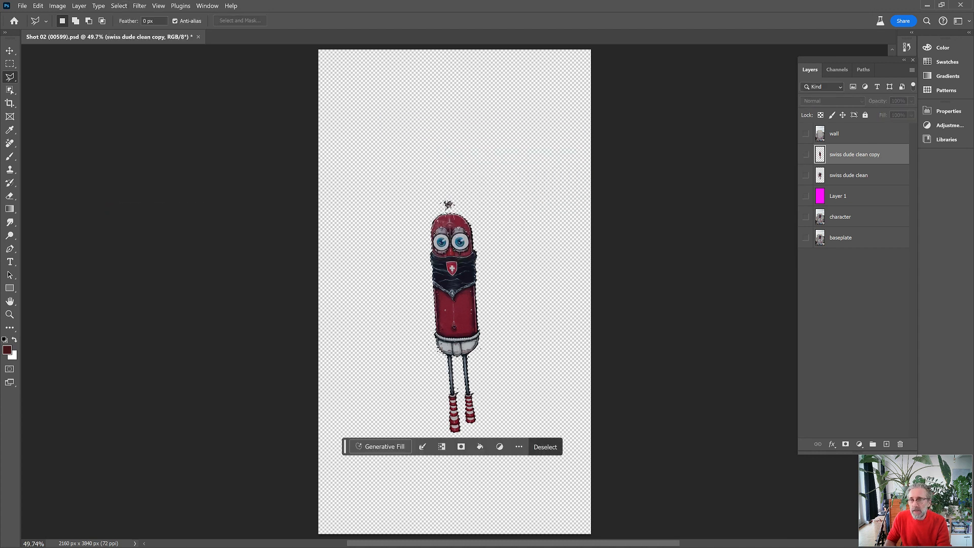
pyautogui.moveTo(848, 175); pyautogui.dragTo(886, 444)
pyautogui.click(805, 175)
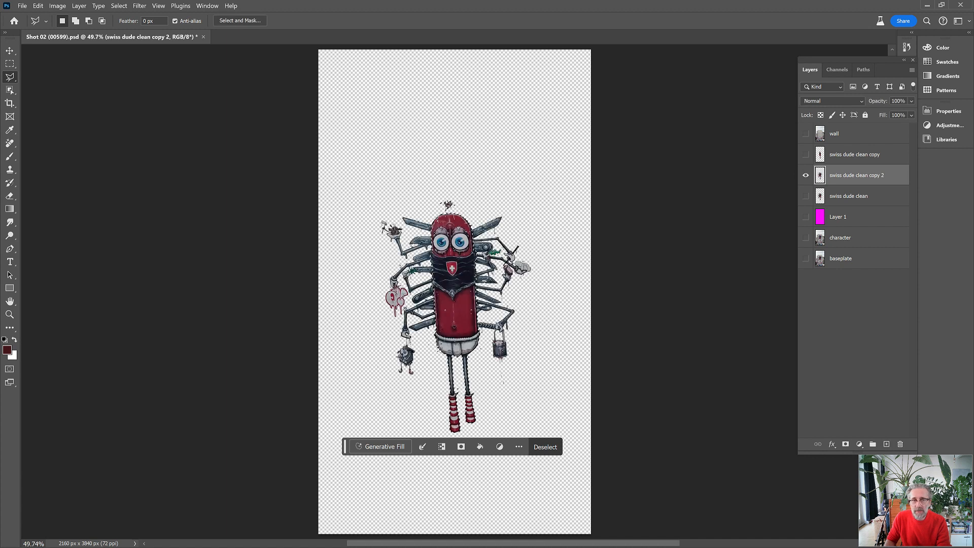
pyautogui.press('Delete')
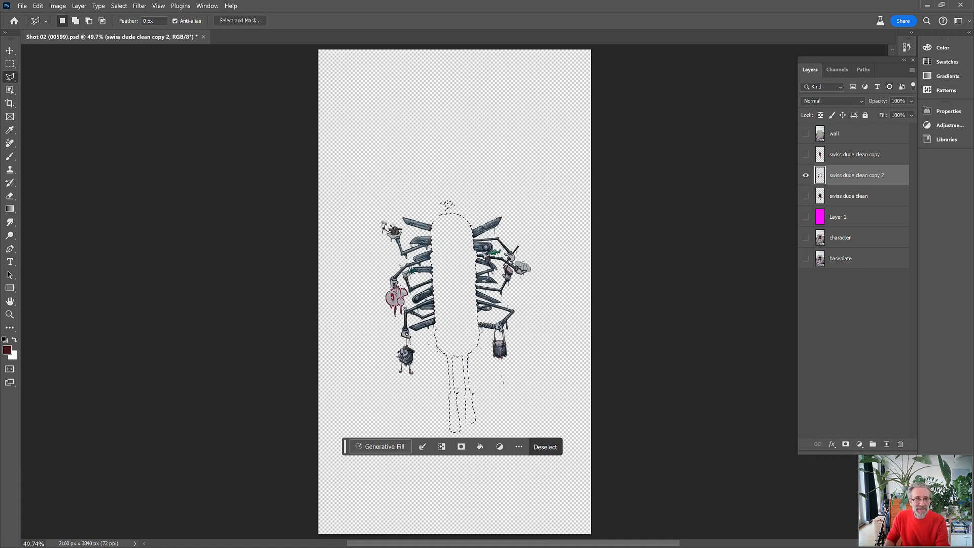
pyautogui.click(118, 5)
pyautogui.click(133, 25)
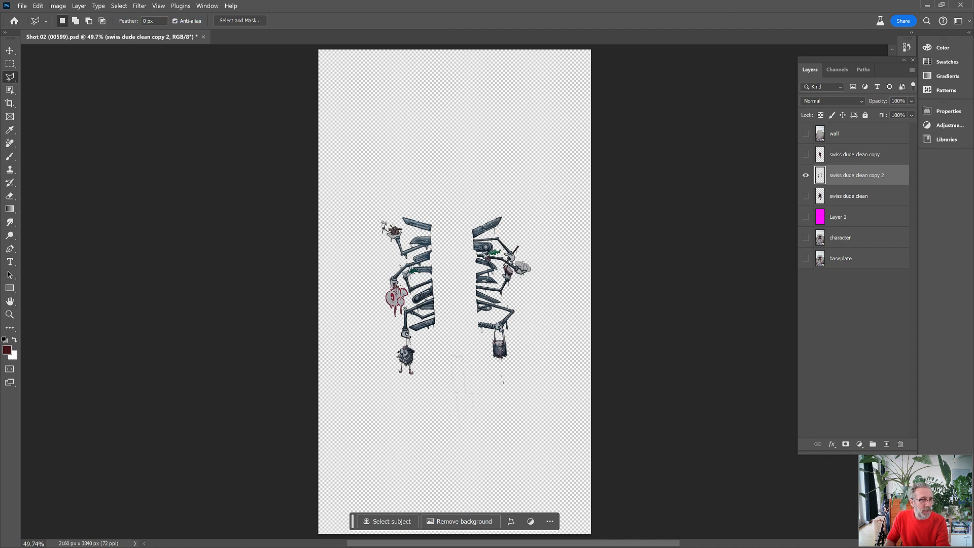
# - Lasso and delete the faint leg outline remnants between the arms on the swiss dude clean copy 2 layer, and deselect
pyautogui.press('z')
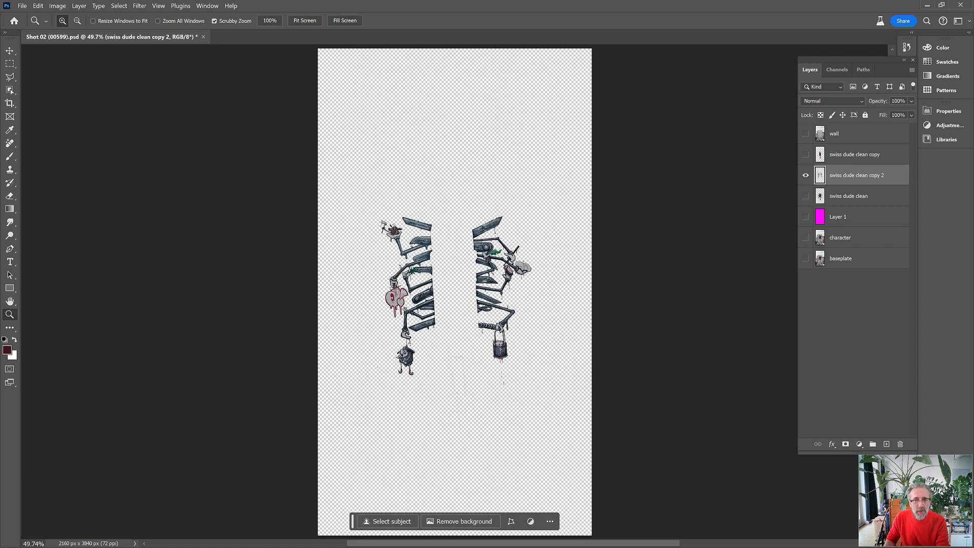
pyautogui.click(445, 274)
pyautogui.click(445, 274)
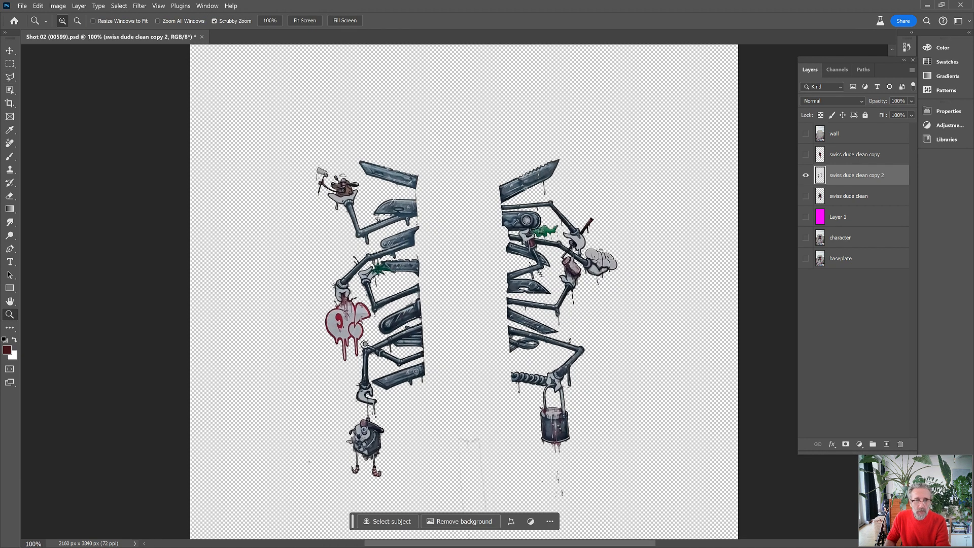
pyautogui.scroll(-5, 464, 275)
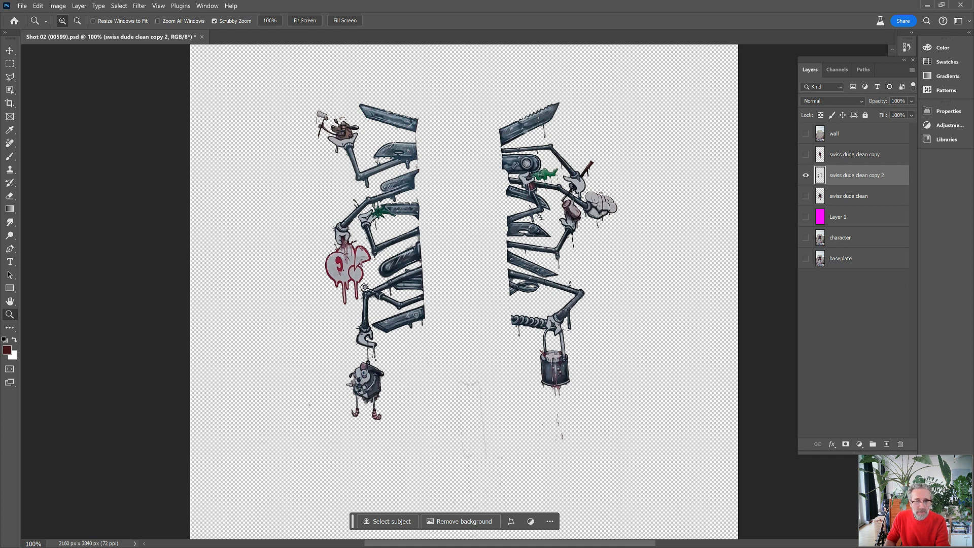
pyautogui.press('l')
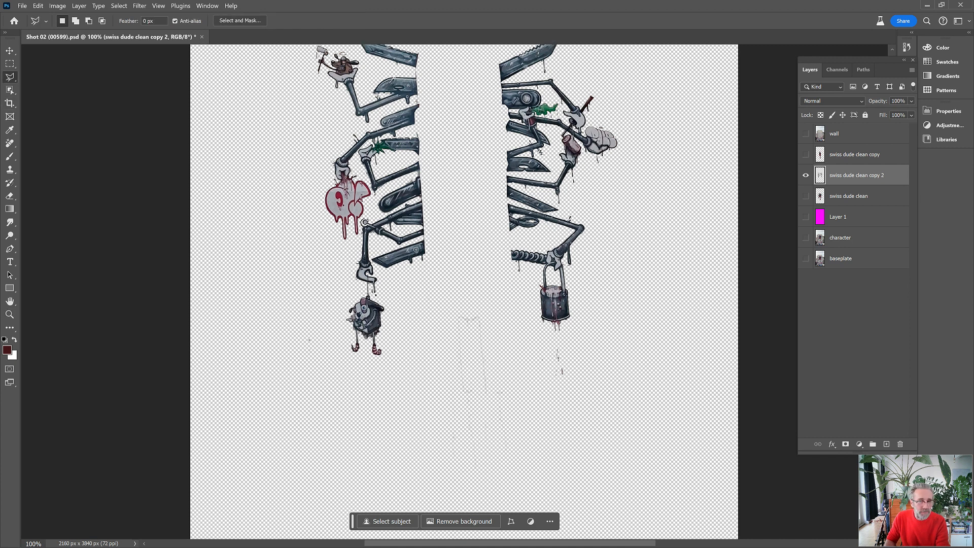
pyautogui.click(448, 279)
pyautogui.click(432, 388)
pyautogui.click(443, 488)
pyautogui.click(545, 492)
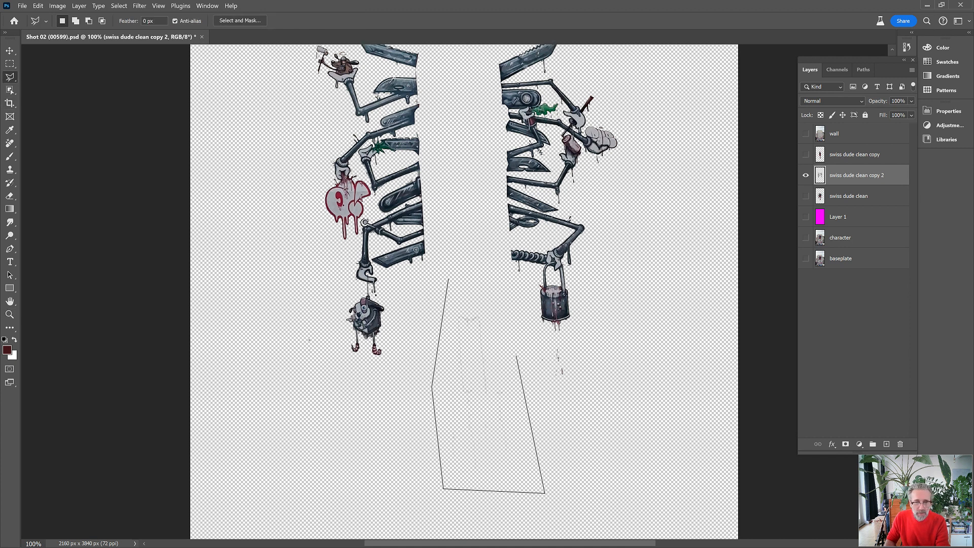
pyautogui.click(498, 292)
pyautogui.click(449, 279)
pyautogui.click(119, 6)
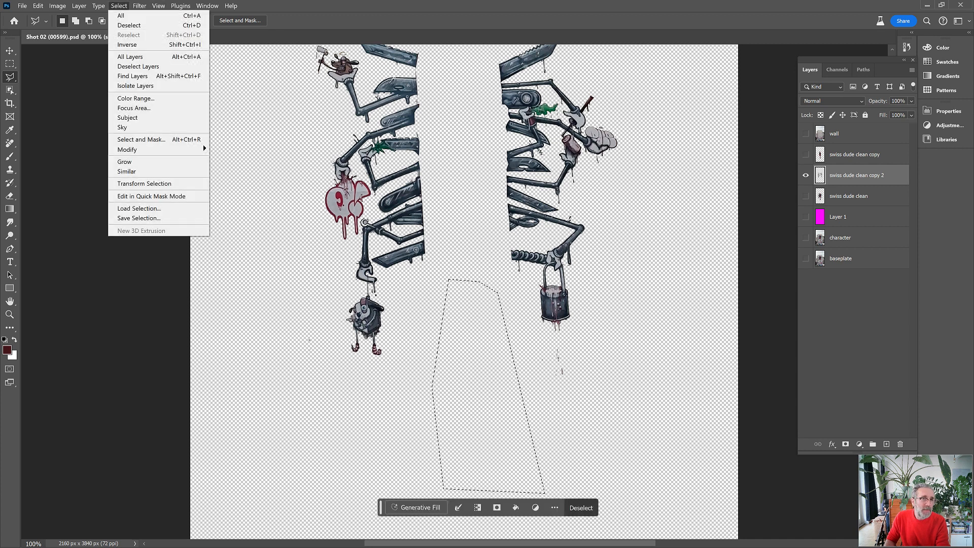
pyautogui.click(127, 25)
pyautogui.scroll(2, 464, 254)
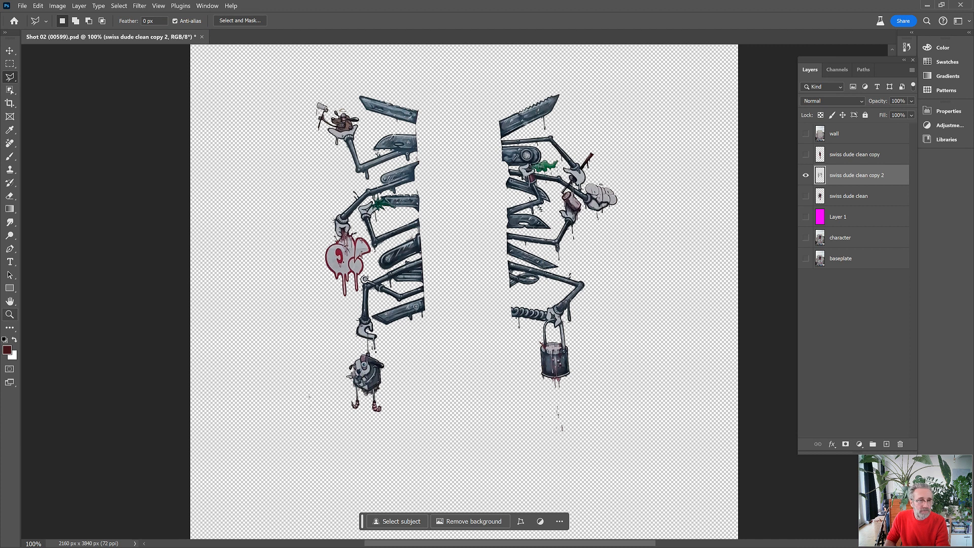
# - Examine the stack of separated body, arm and blade layers in figure update.psd
pyautogui.click(10, 314)
pyautogui.click(431, 103)
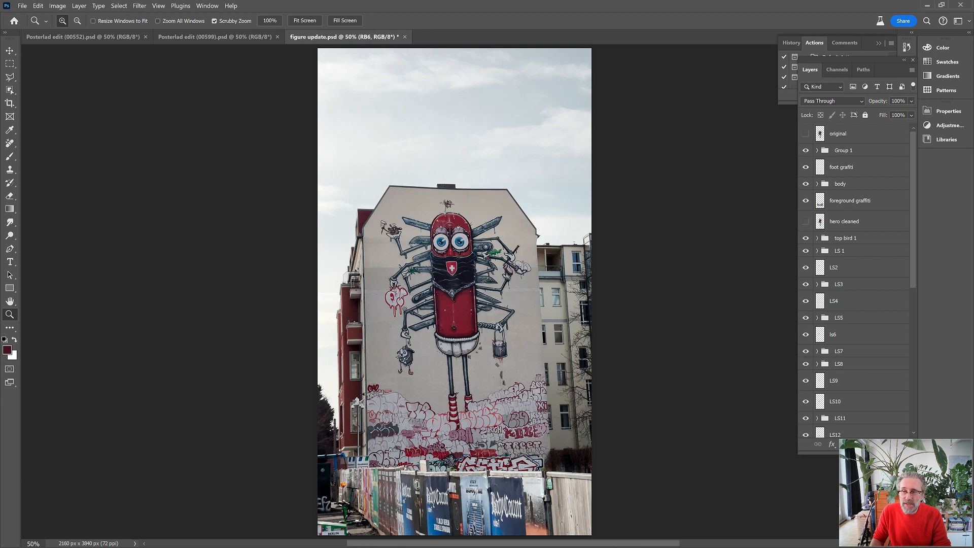
pyautogui.scroll(-10, 858, 279)
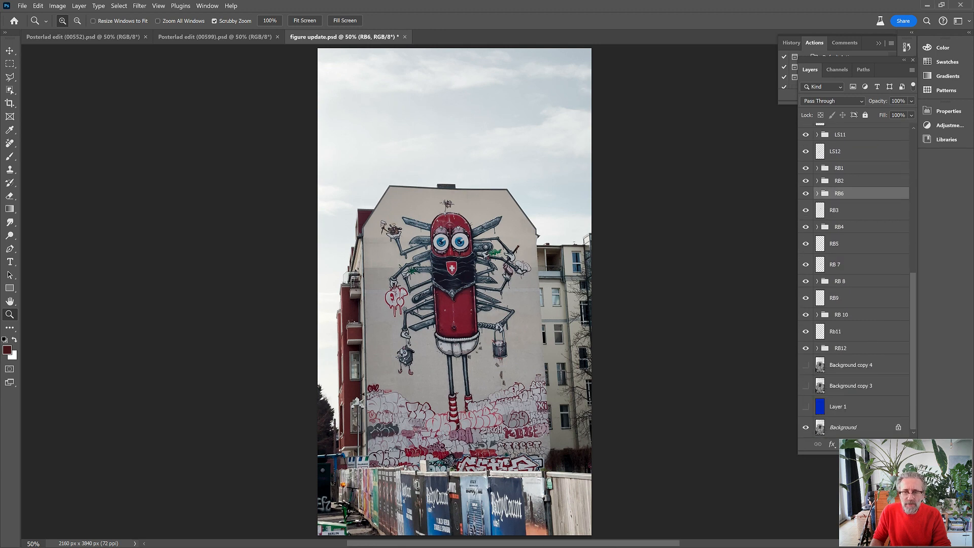
# - Hide the Background layer and inspect the separated mural character up close on transparency
pyautogui.click(806, 428)
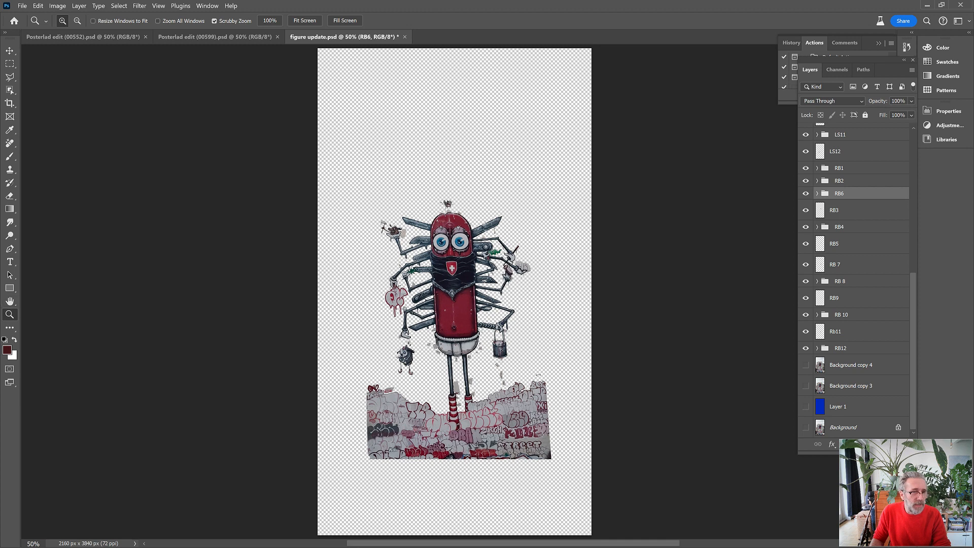
pyautogui.scroll(4, 437, 267)
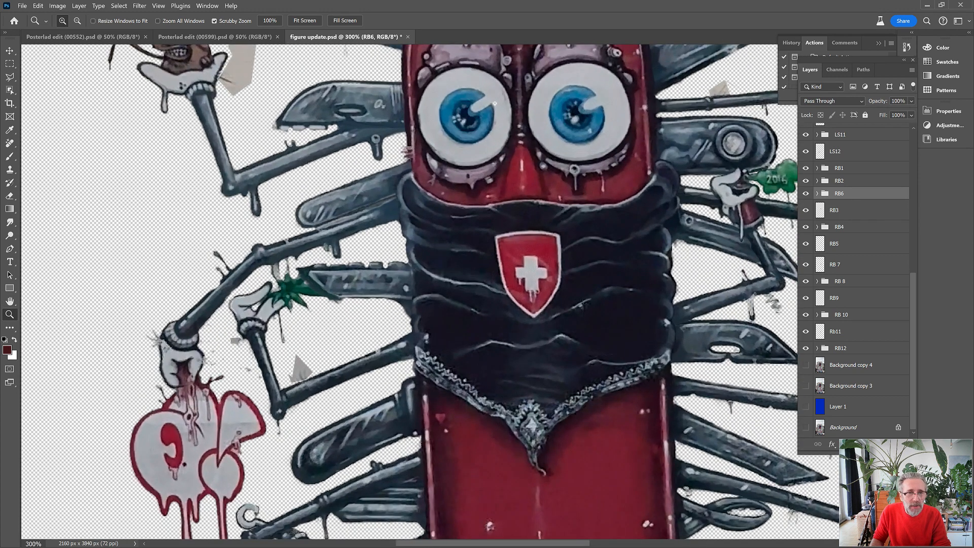
pyautogui.scroll(10, 857, 279)
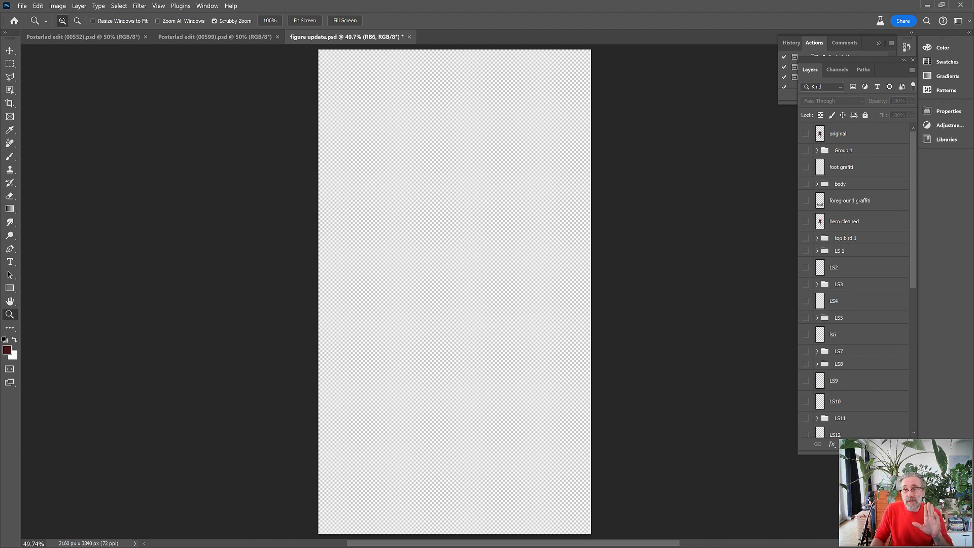
# - Compare the foot grafiti and foreground graffiti layers by toggling their visibility, leaving only foreground graffiti shown
pyautogui.click(806, 167)
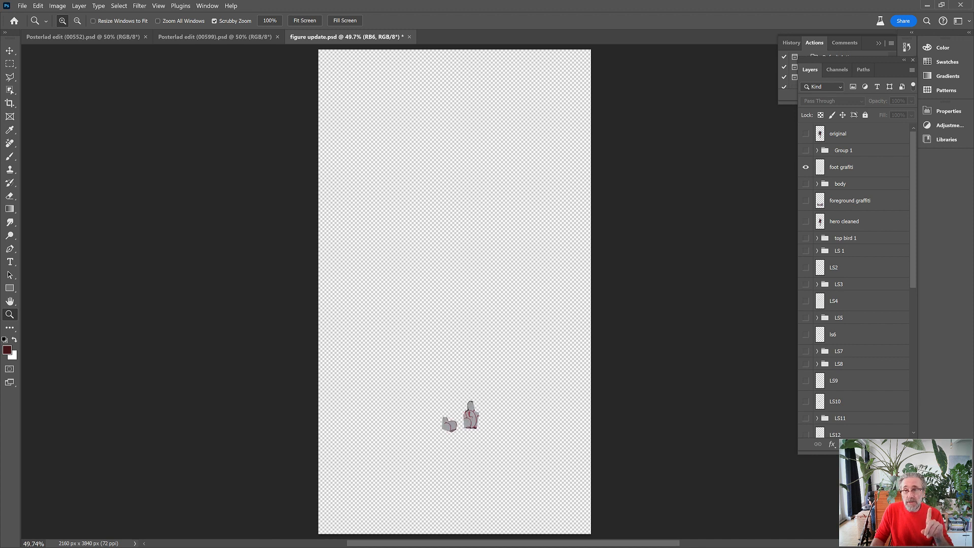
pyautogui.scroll(-10, 858, 279)
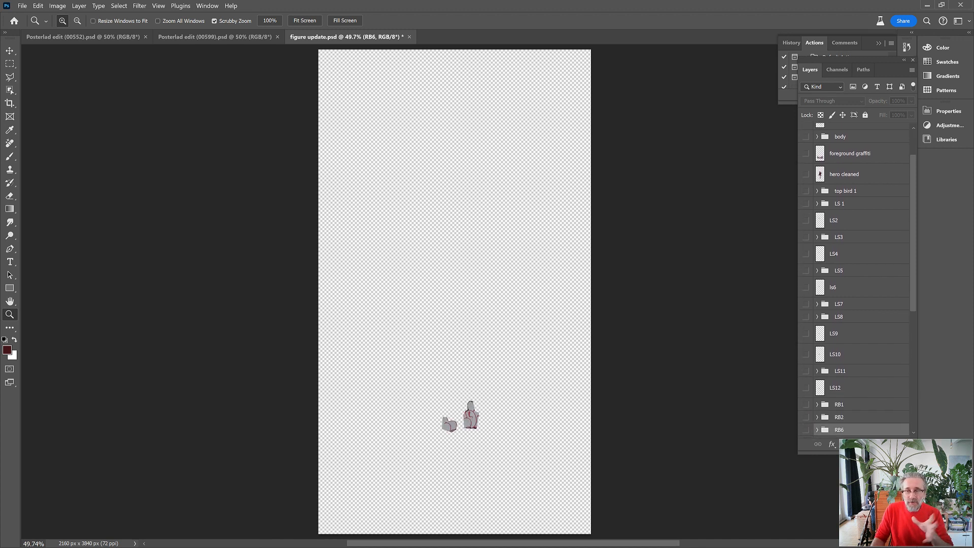
pyautogui.scroll(-2, 857, 279)
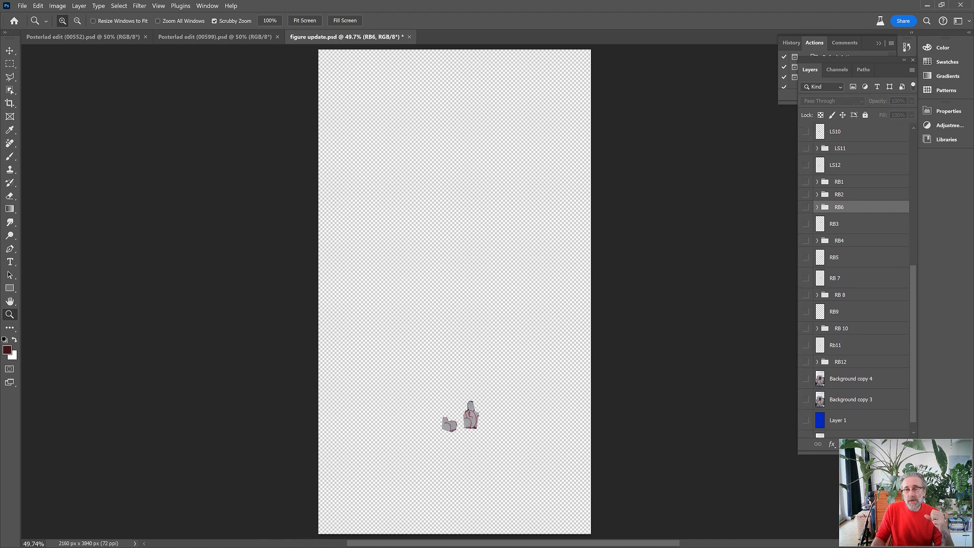
pyautogui.scroll(12, 904, 193)
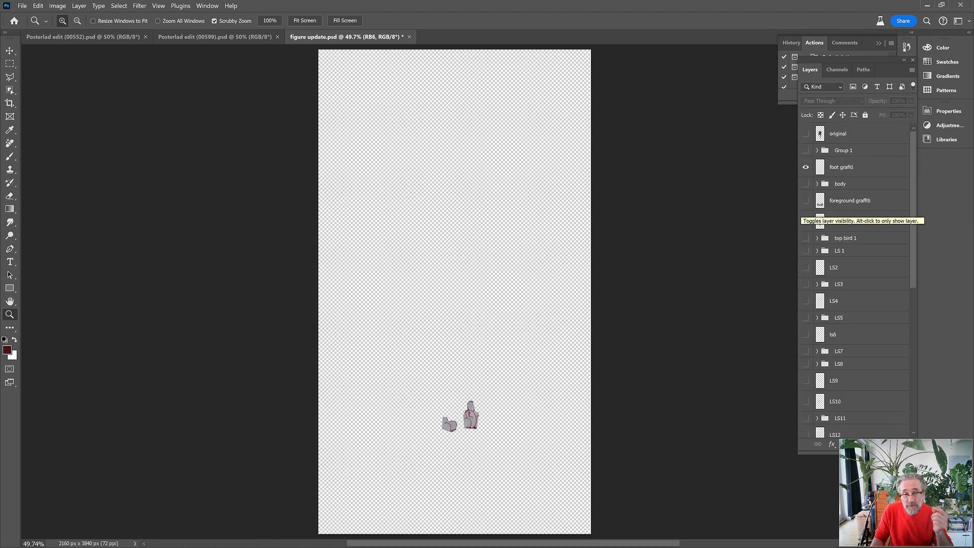
pyautogui.click(806, 201)
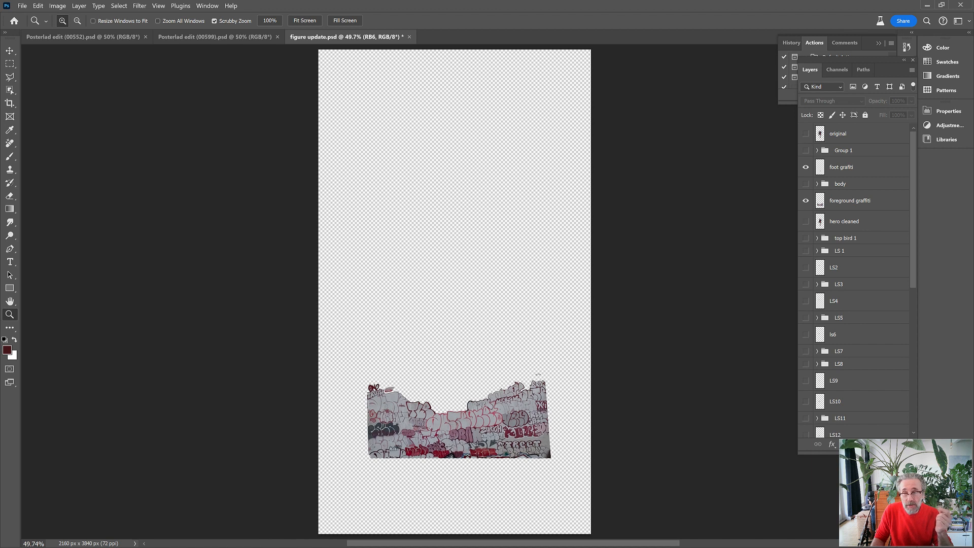
pyautogui.click(806, 200)
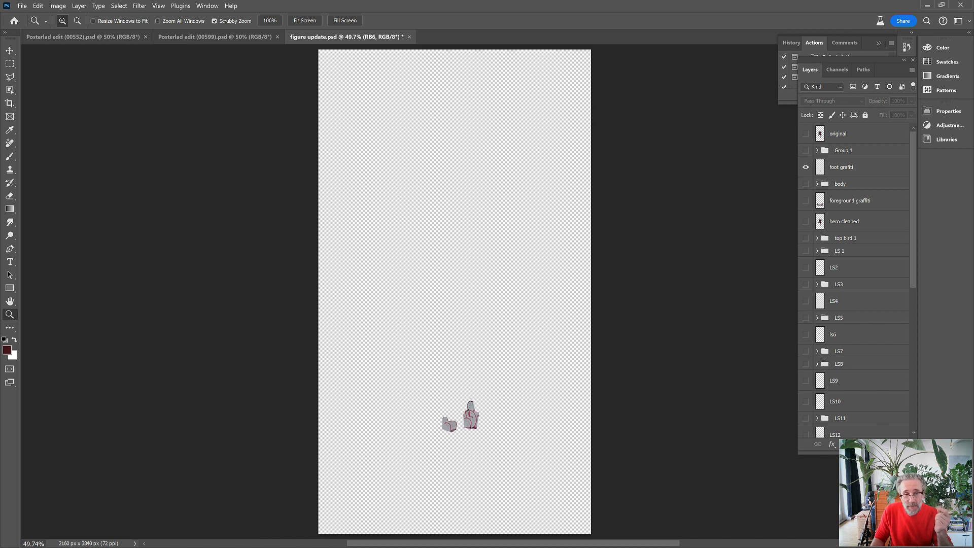
pyautogui.click(806, 200)
pyautogui.click(806, 167)
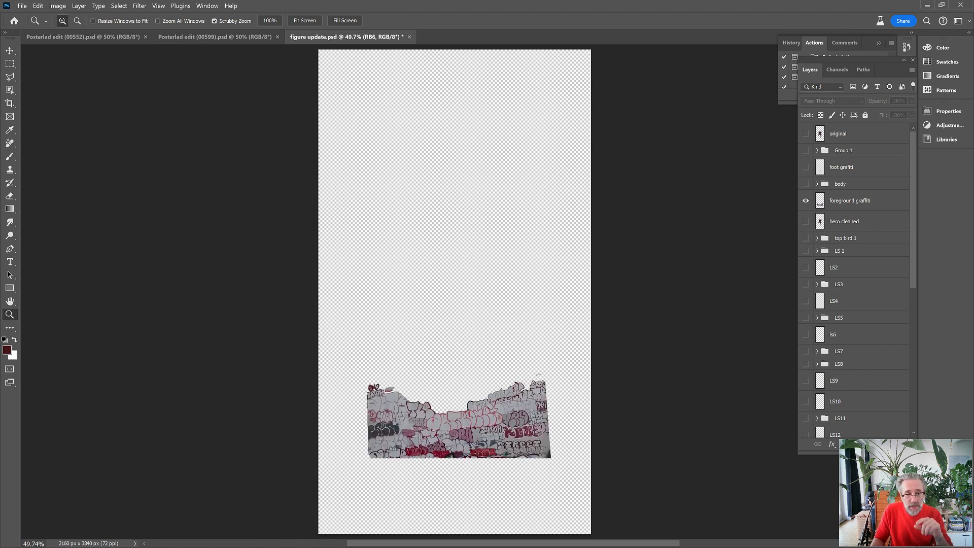
# - Examine the filled-in area of the foreground graffiti layer up close, and return to the whole-document view
pyautogui.click(468, 429)
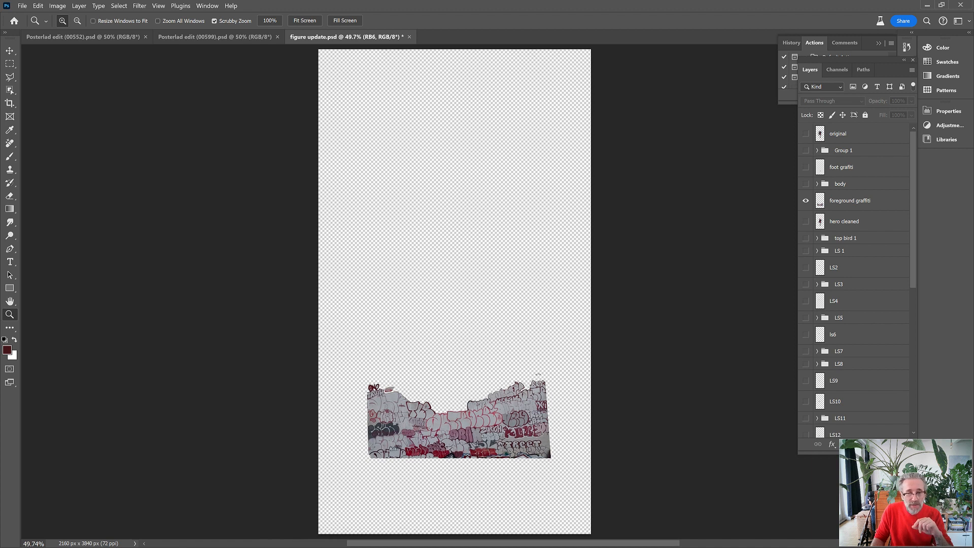
pyautogui.click(467, 428)
pyautogui.click(467, 429)
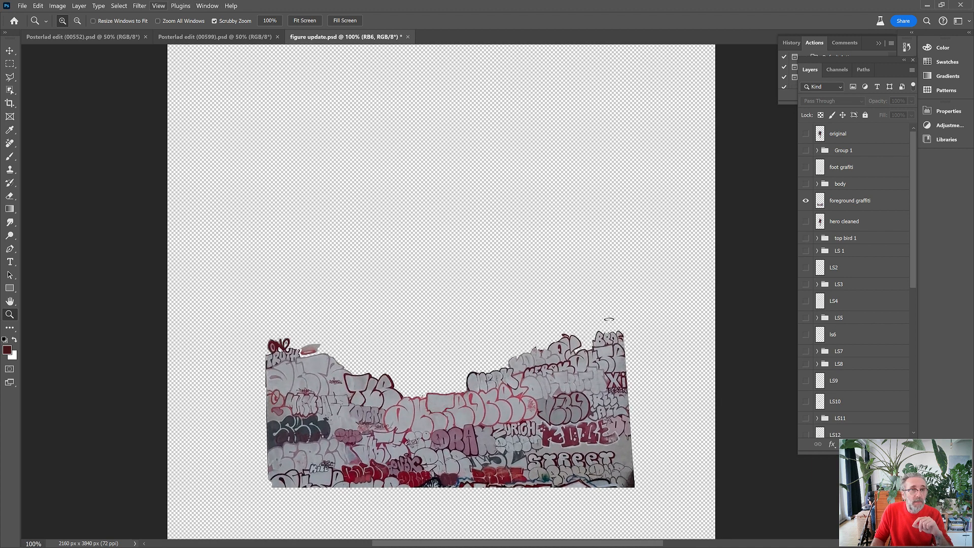
pyautogui.click(158, 6)
pyautogui.click(176, 95)
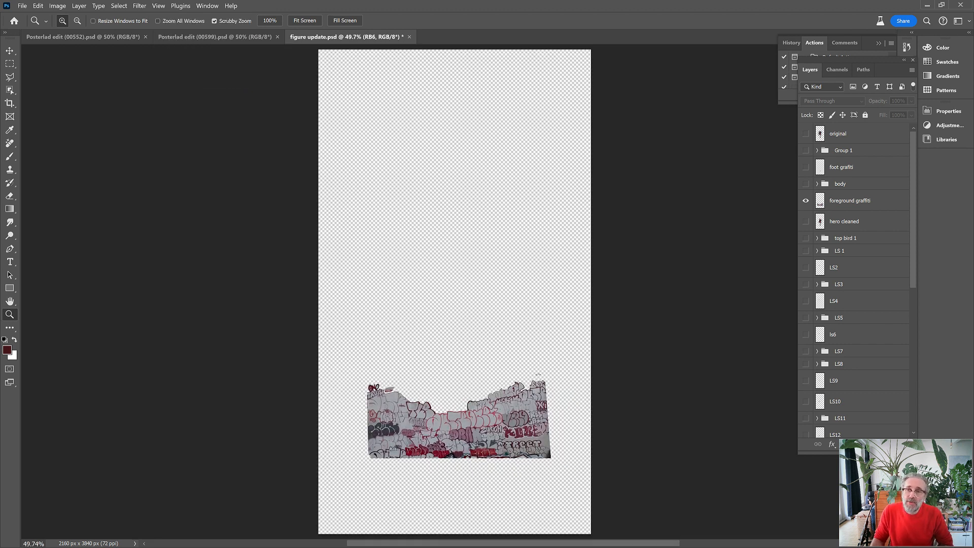
# - Show Group 1, the foot grafiti layer and the body group together with the foreground graffiti
pyautogui.click(806, 150)
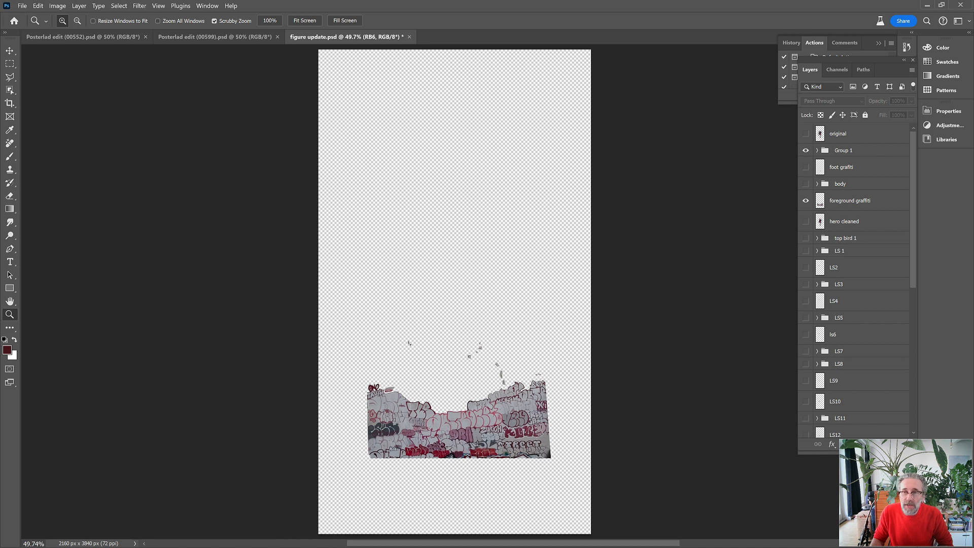
pyautogui.click(806, 167)
pyautogui.click(806, 183)
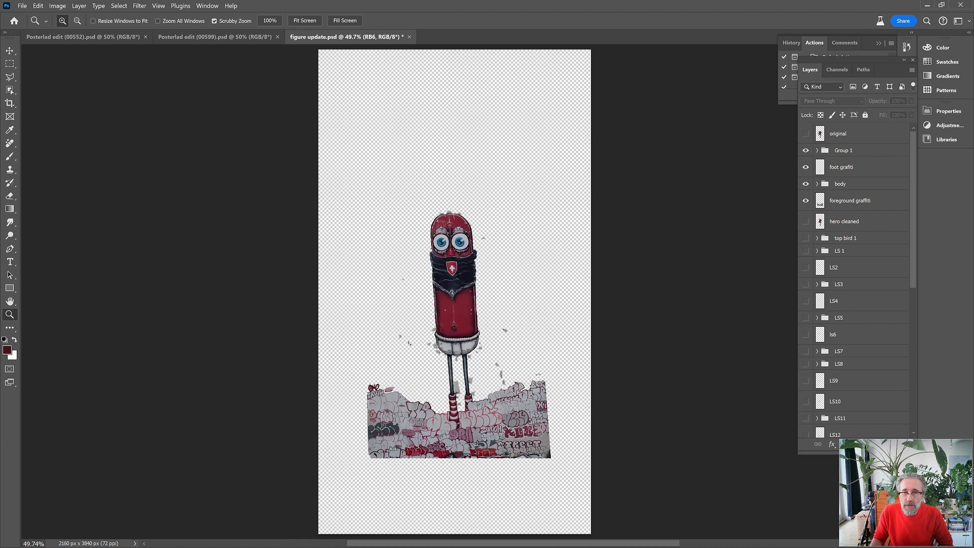
# - Show the top bird 1 group and all LS and RB limb layers, with the blue Layer 1 as a backdrop
pyautogui.click(806, 238)
pyautogui.click(806, 250)
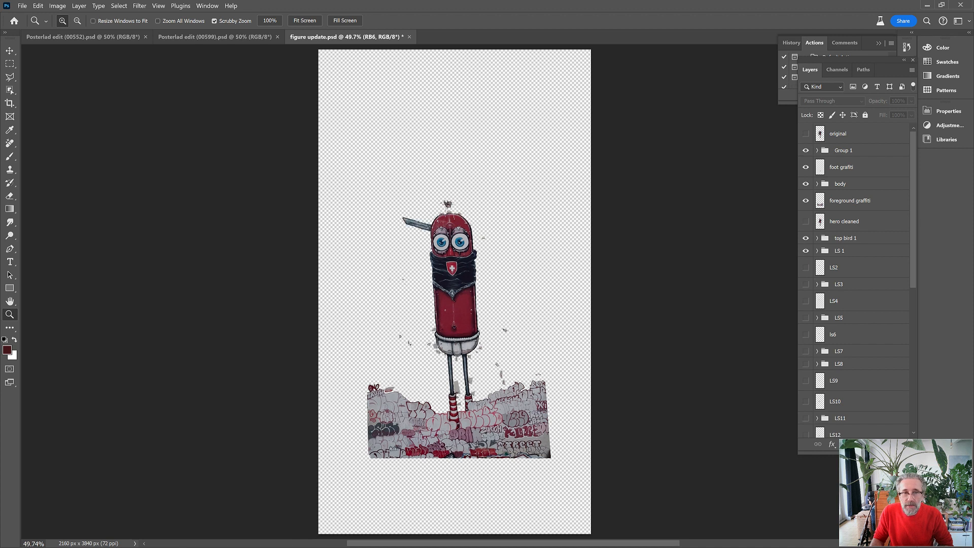
pyautogui.click(806, 268)
pyautogui.click(806, 284)
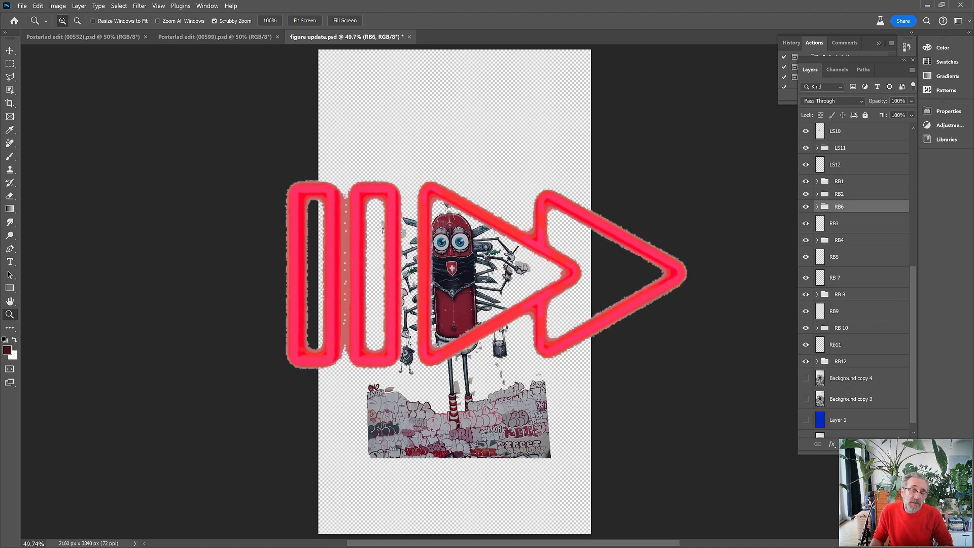
pyautogui.scroll(-1, 855, 284)
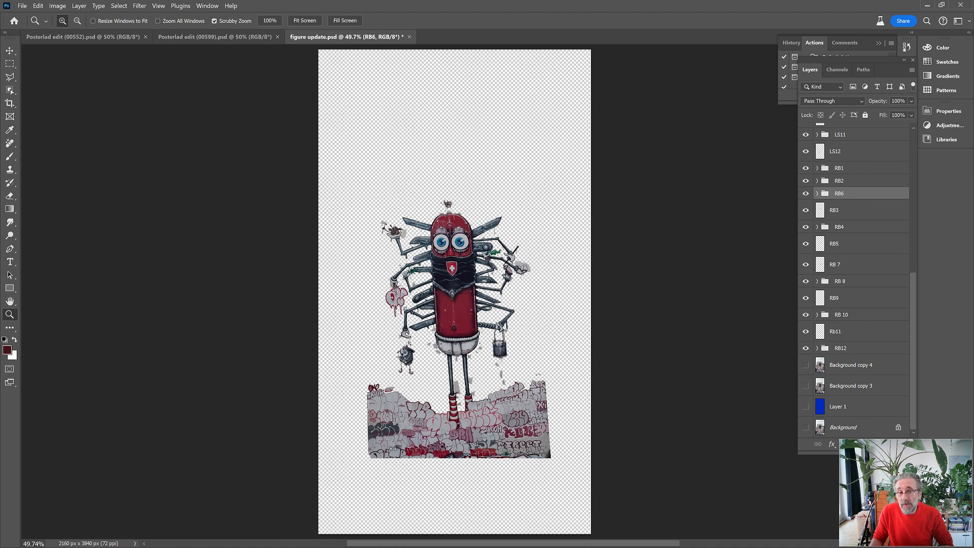
pyautogui.click(806, 407)
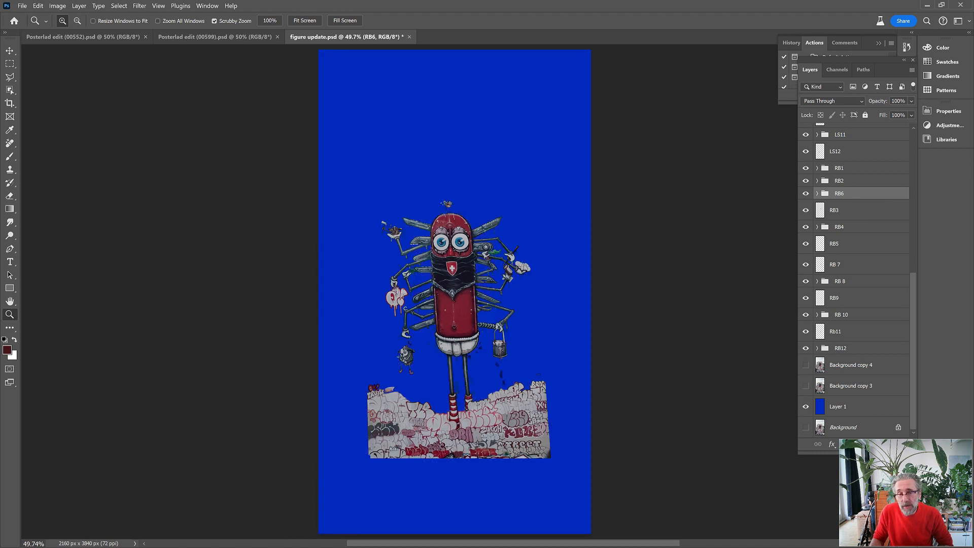